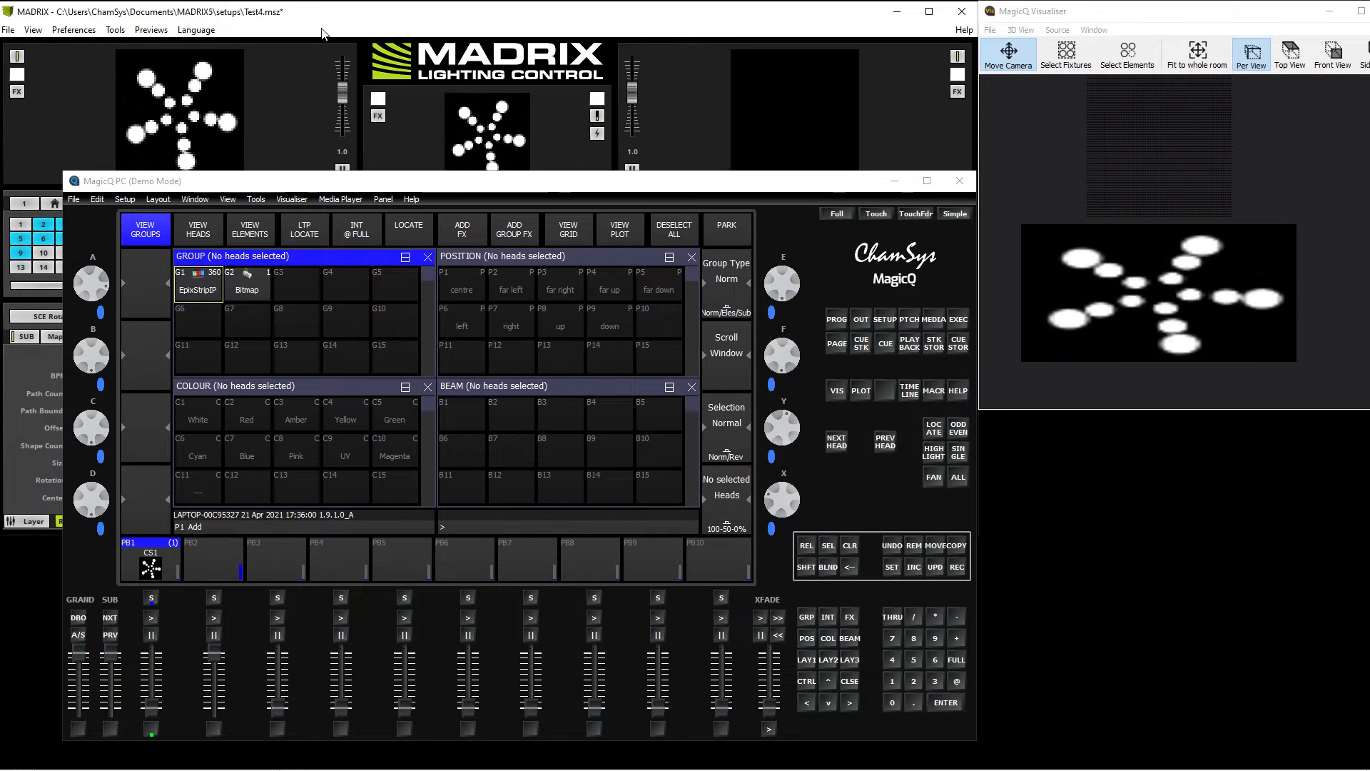
# Step: Switch to MADRIX and play storage place 6, the SCE Credits text effect, on deck 1
pyautogui.click(271, 34)
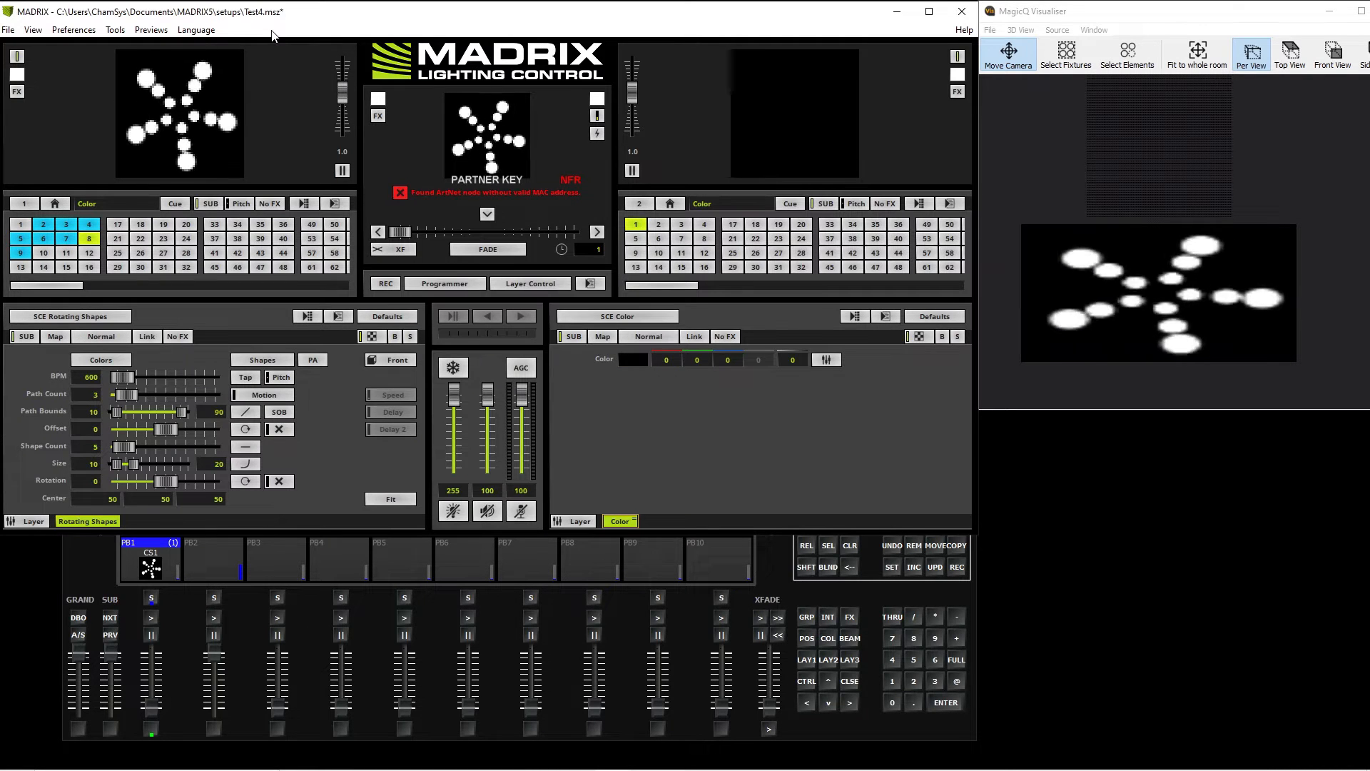
pyautogui.moveTo(44, 241)
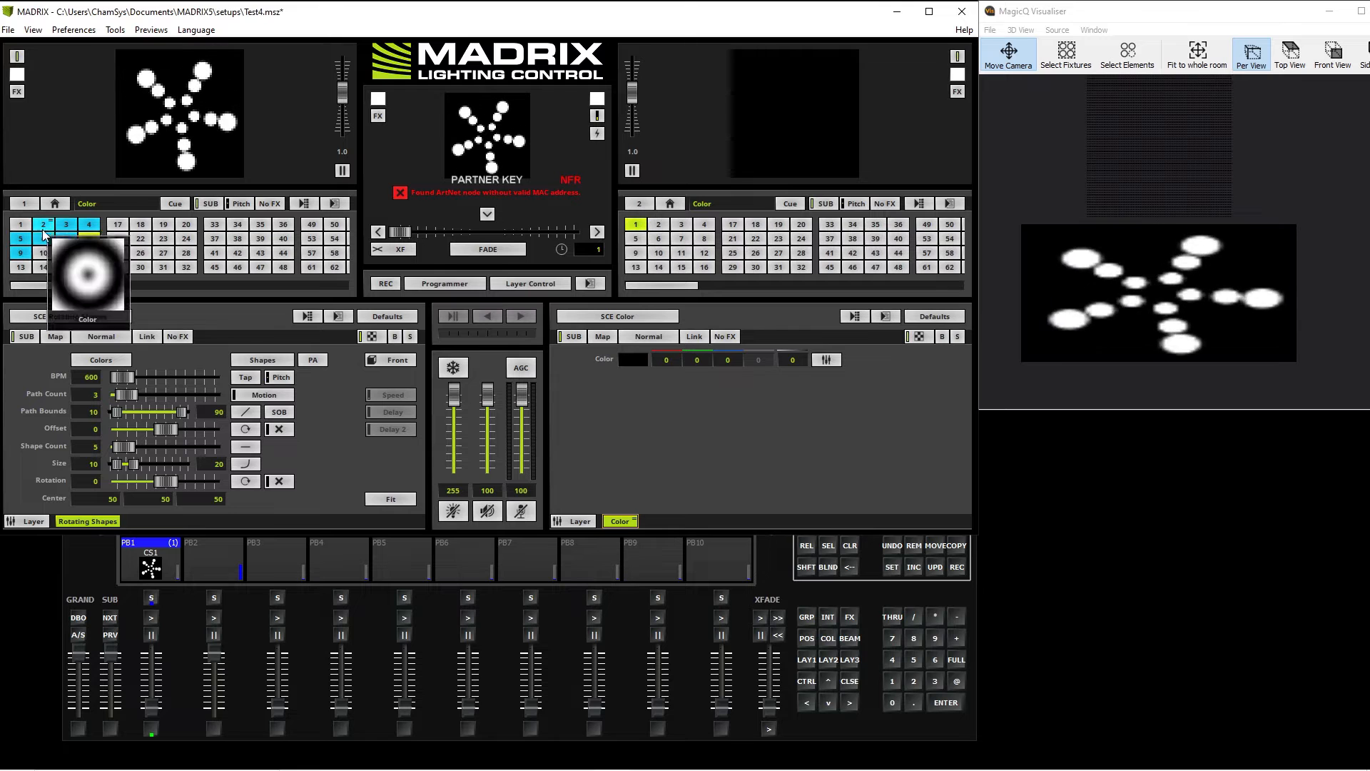
pyautogui.click(43, 239)
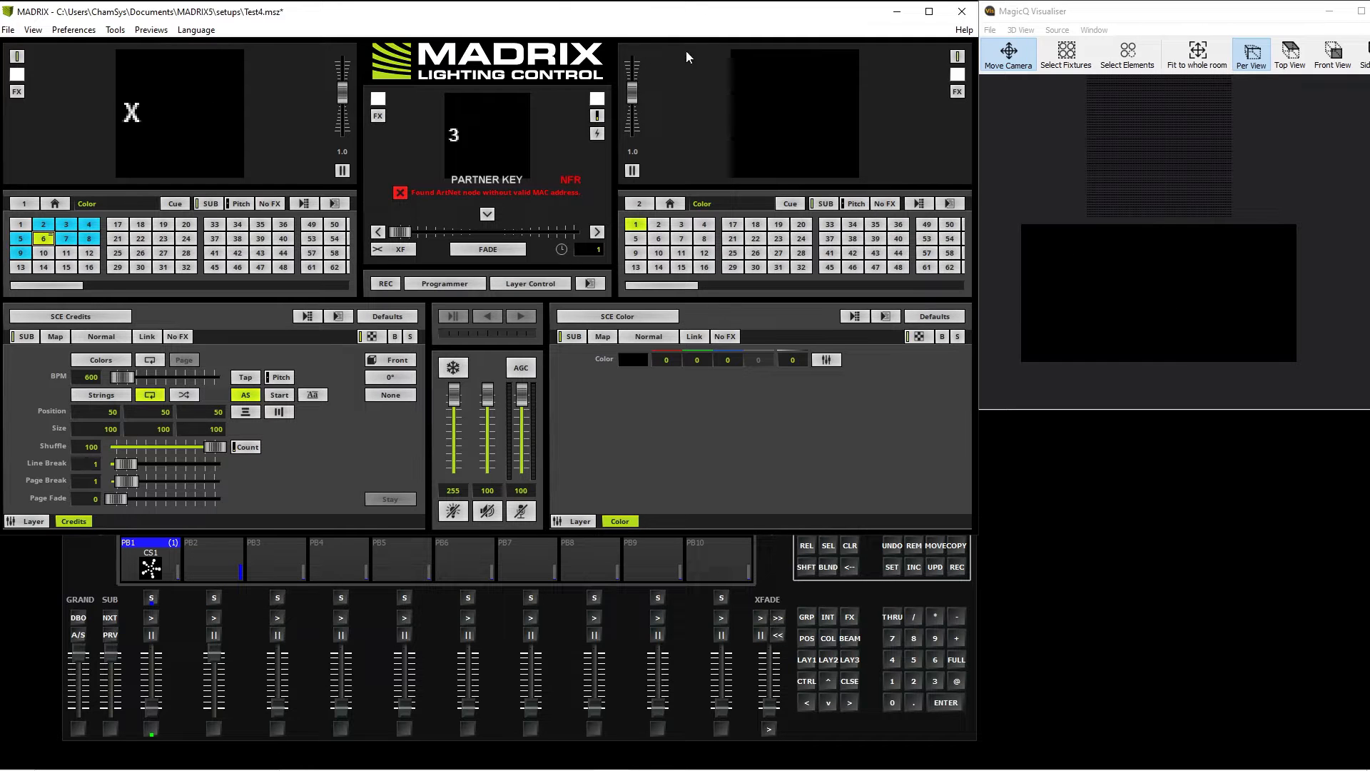
# Step: Review the network adapter choices of the Capture - CITP server in the Devices Network options, and cancel the dialog
pyautogui.click(115, 30)
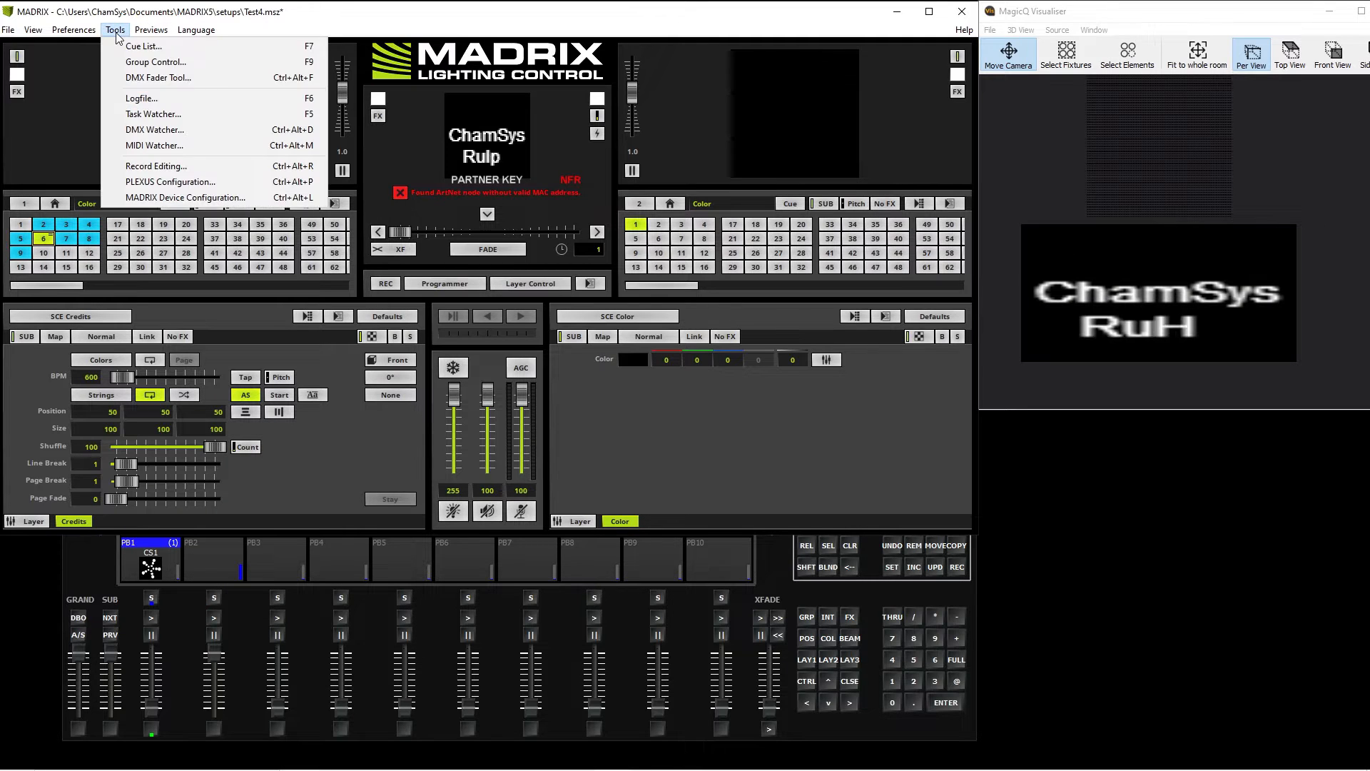
pyautogui.moveTo(77, 33)
pyautogui.click(93, 144)
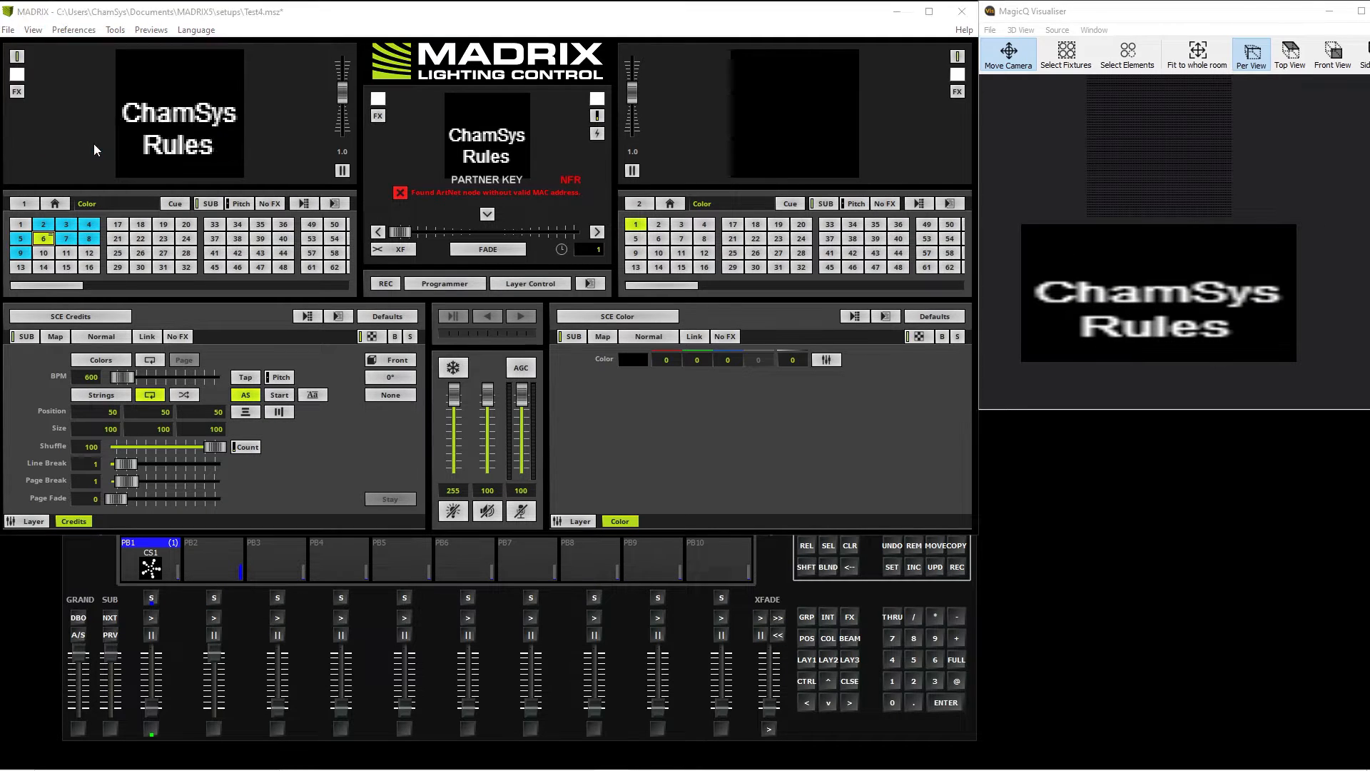
pyautogui.click(390, 90)
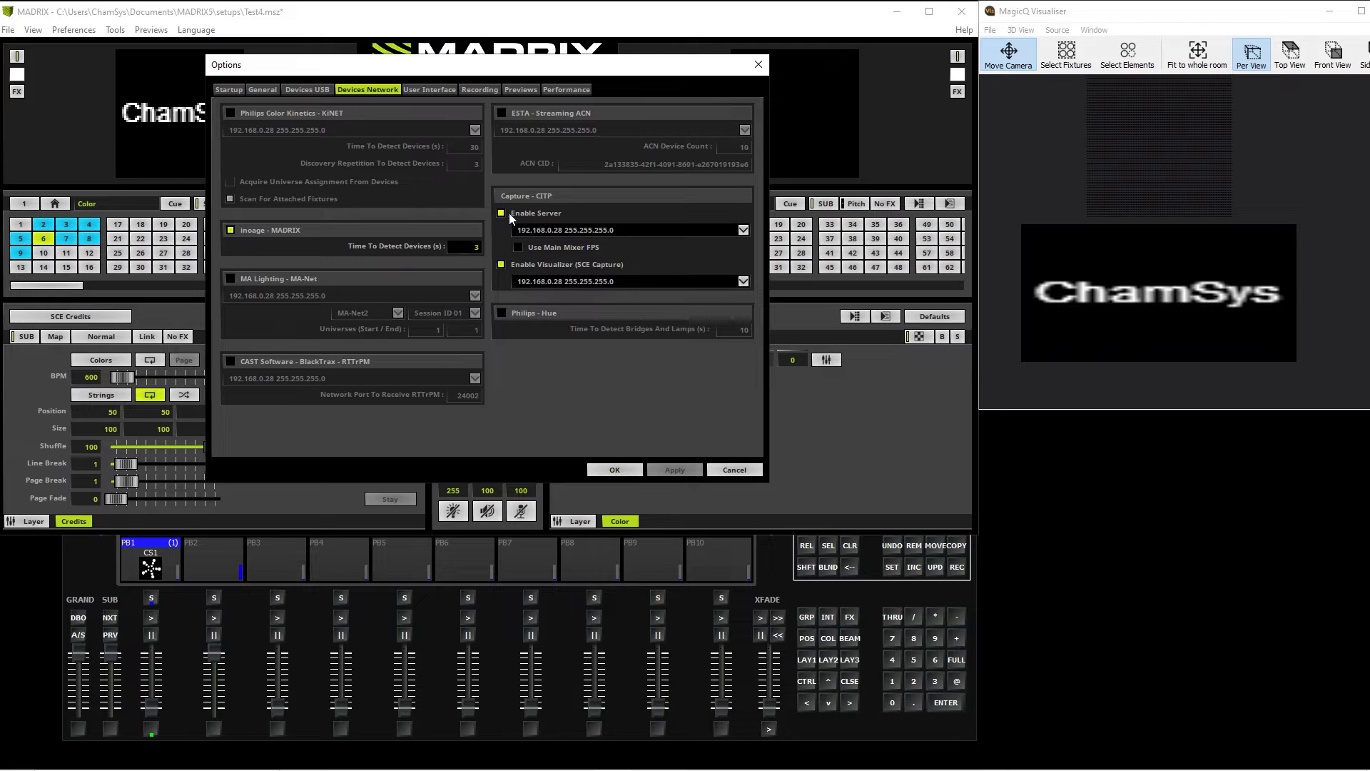
pyautogui.click(743, 230)
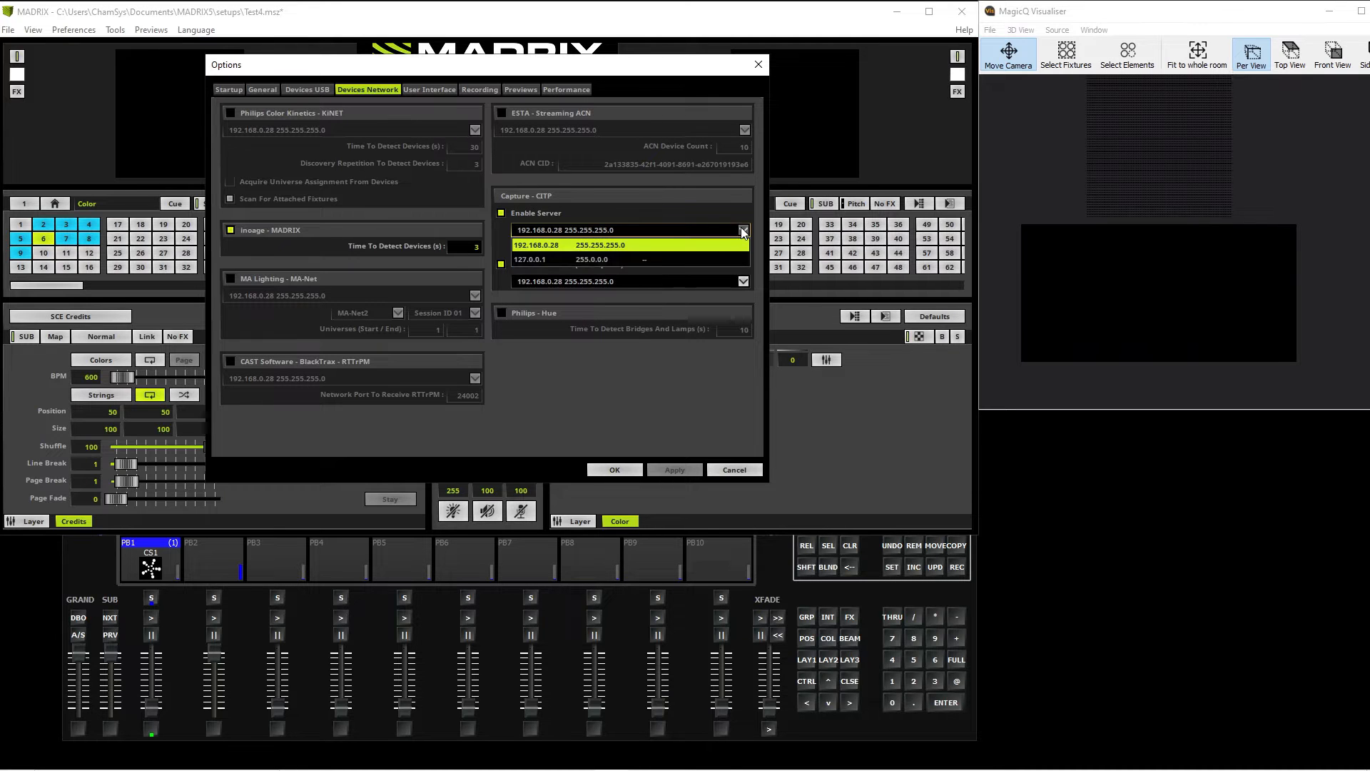
pyautogui.click(743, 230)
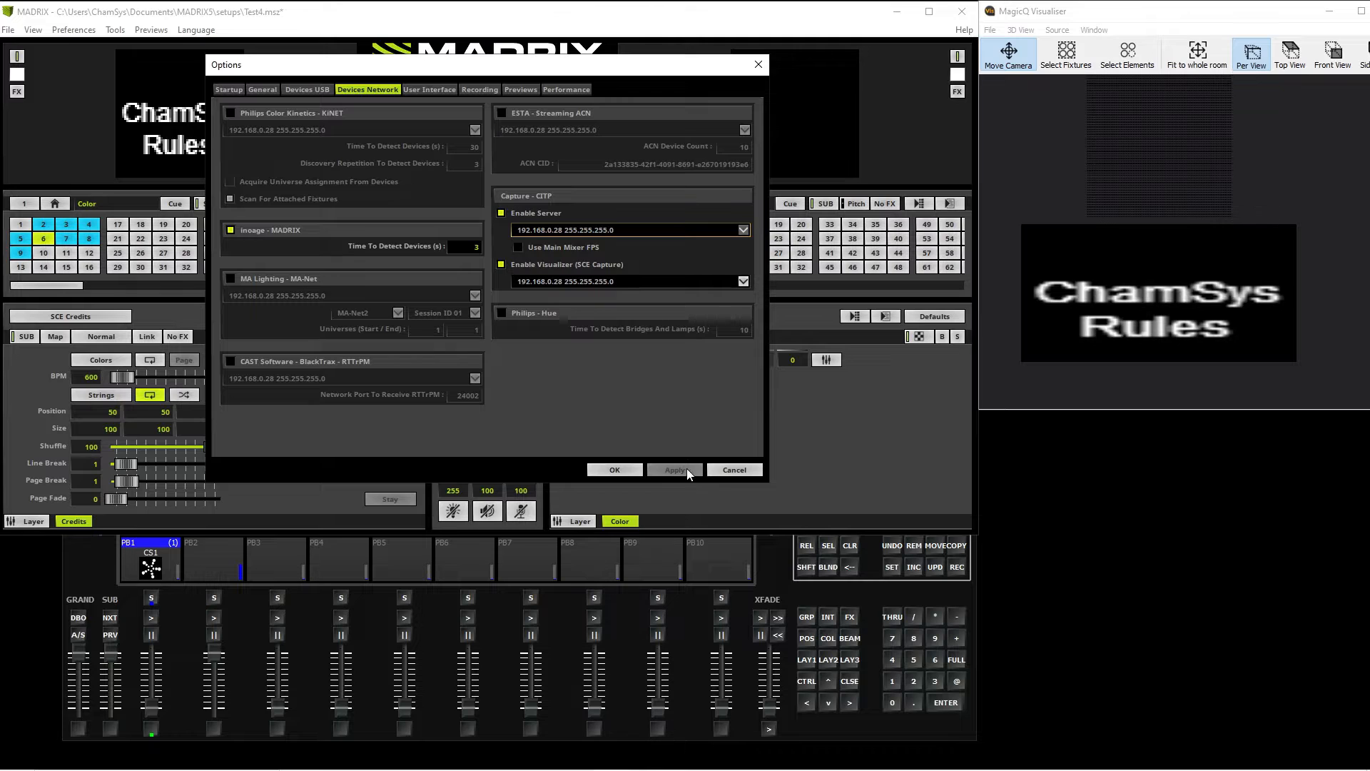
pyautogui.click(724, 468)
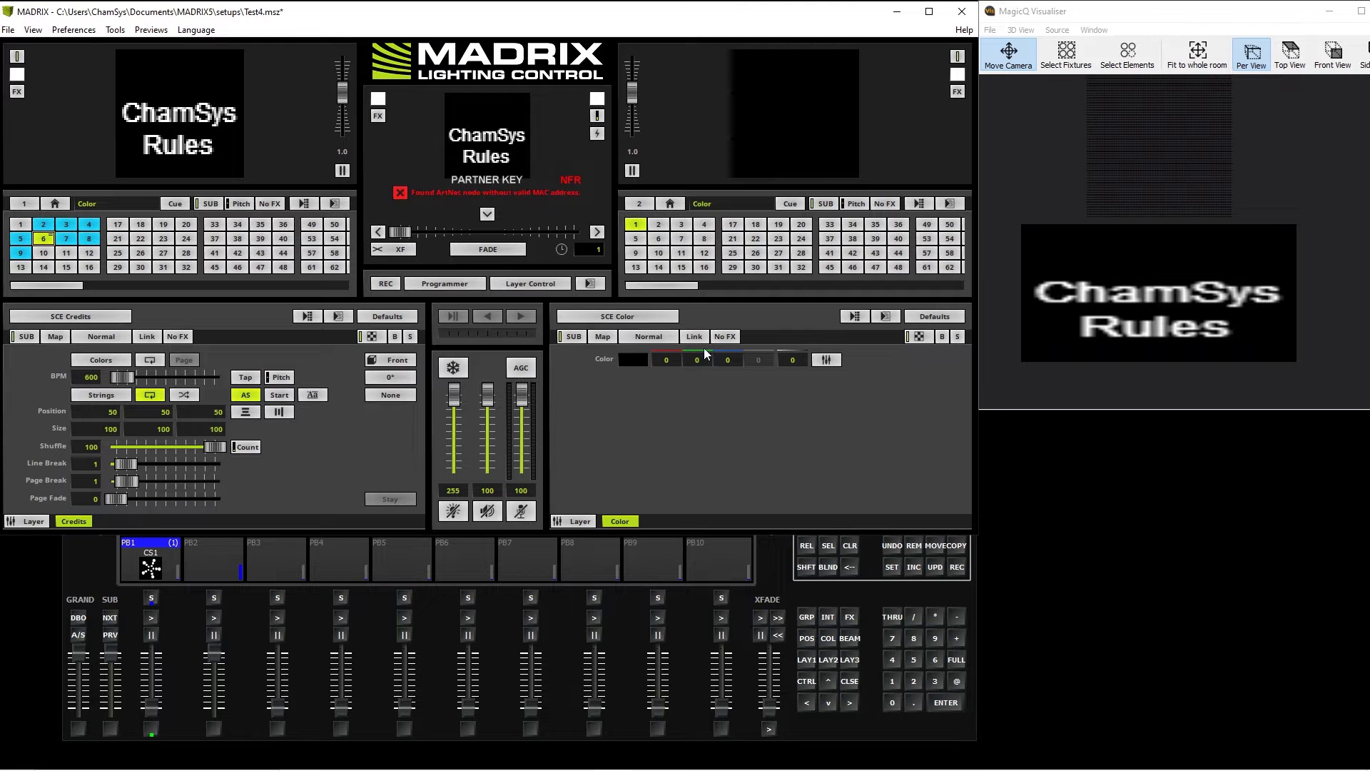
# Step: Switch to MagicQ, raise playback 1 to full and return it to zero, and minimise MagicQ
pyautogui.click(1067, 145)
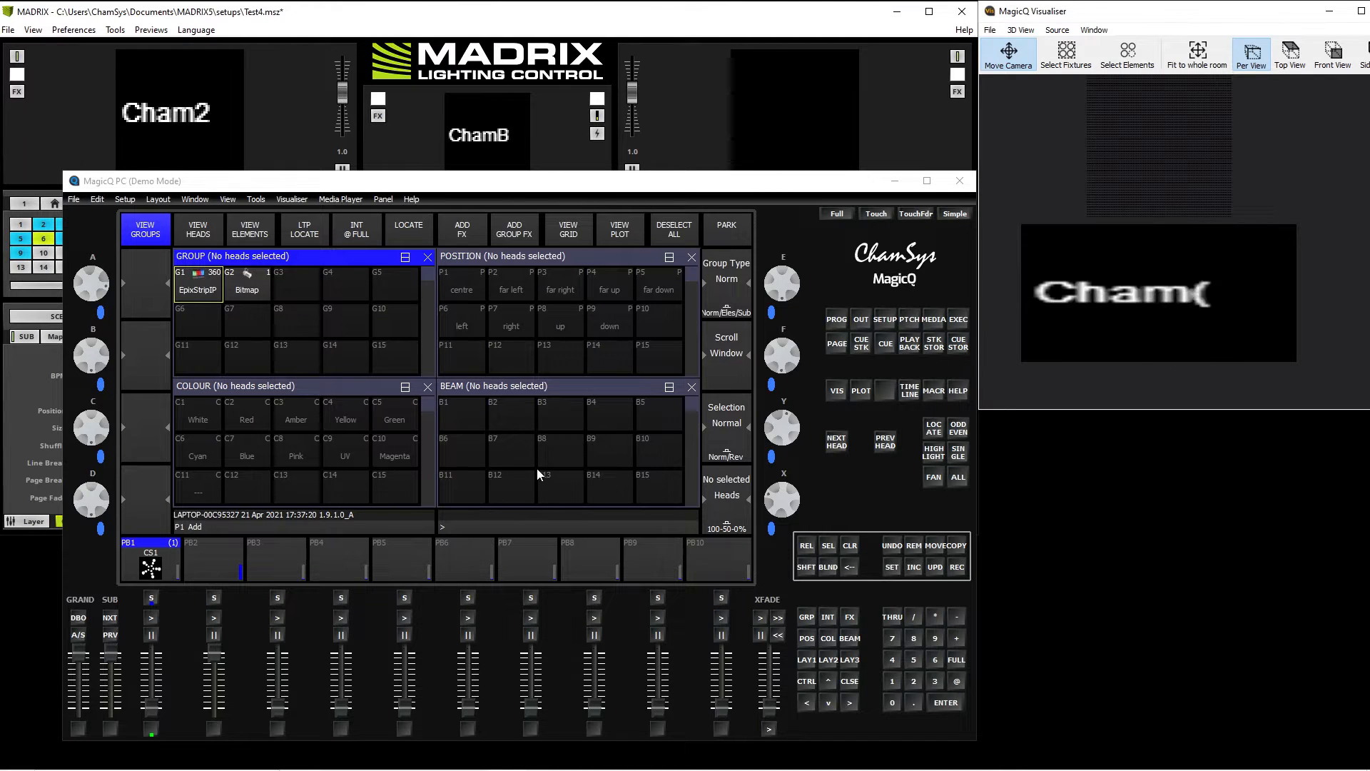
pyautogui.moveTo(152, 706); pyautogui.dragTo(154, 683)
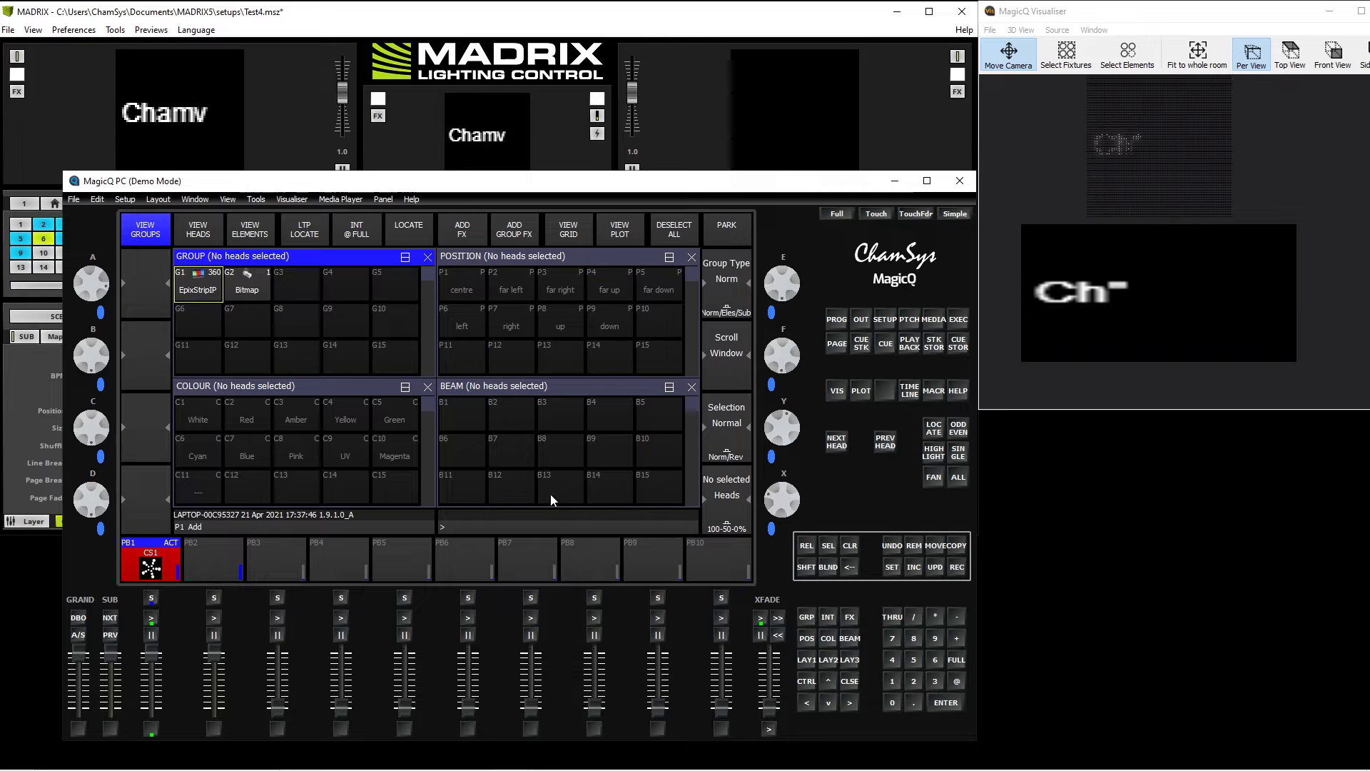
pyautogui.moveTo(150, 653); pyautogui.dragTo(153, 712)
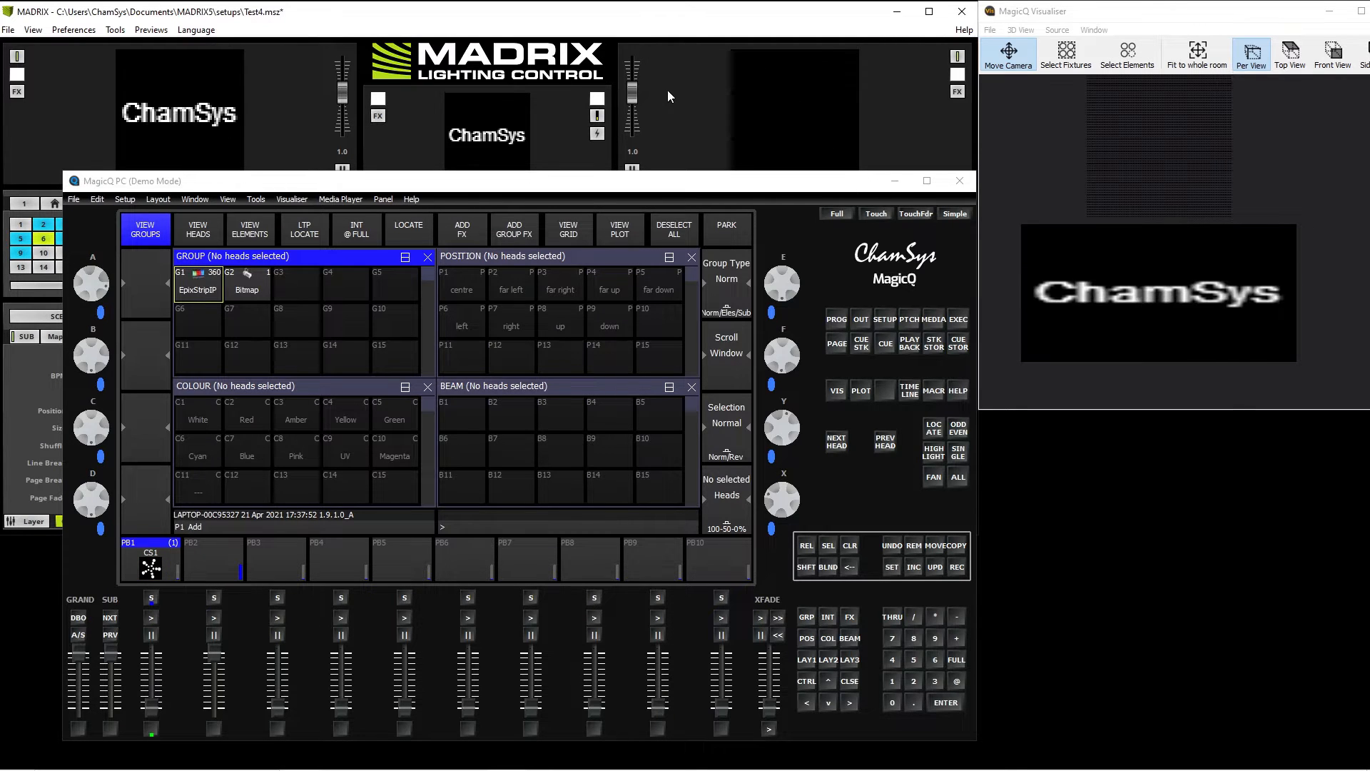
pyautogui.click(895, 189)
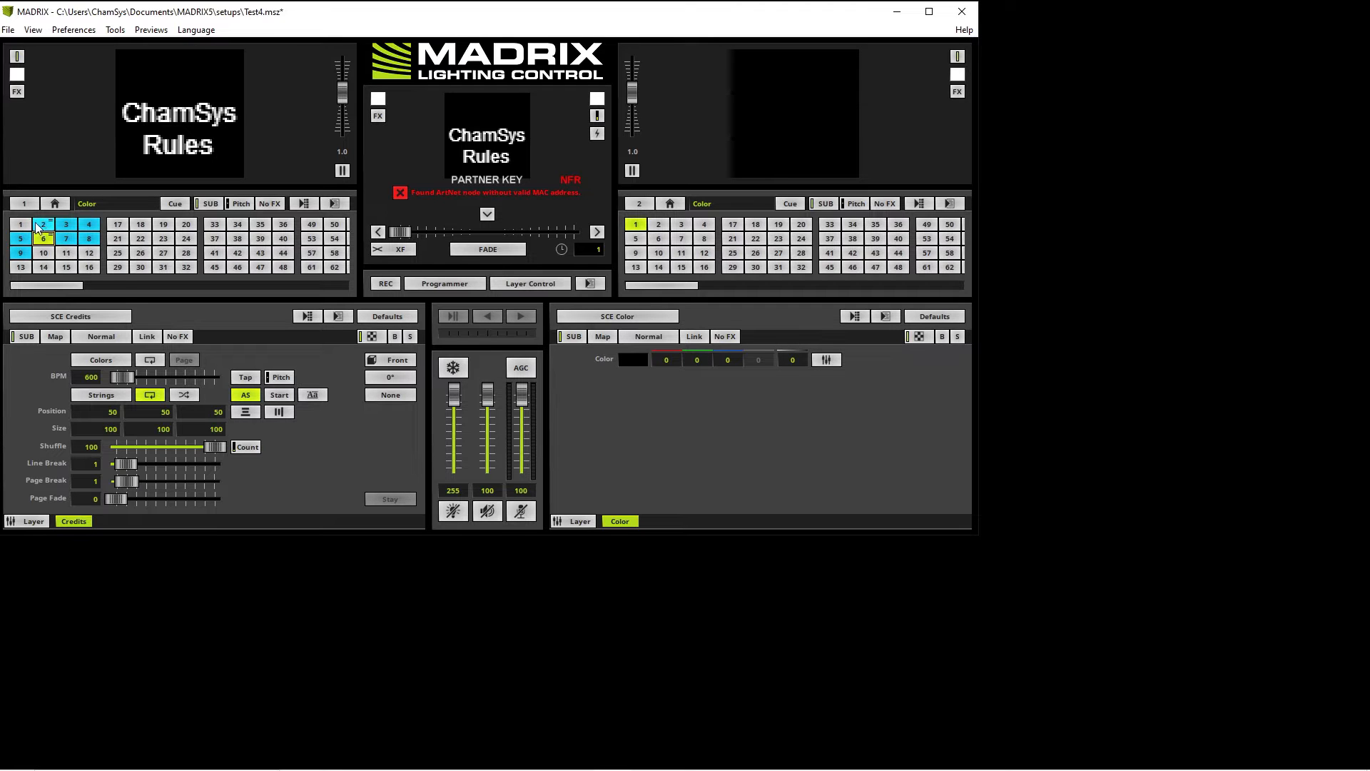
pyautogui.moveTo(43, 227)
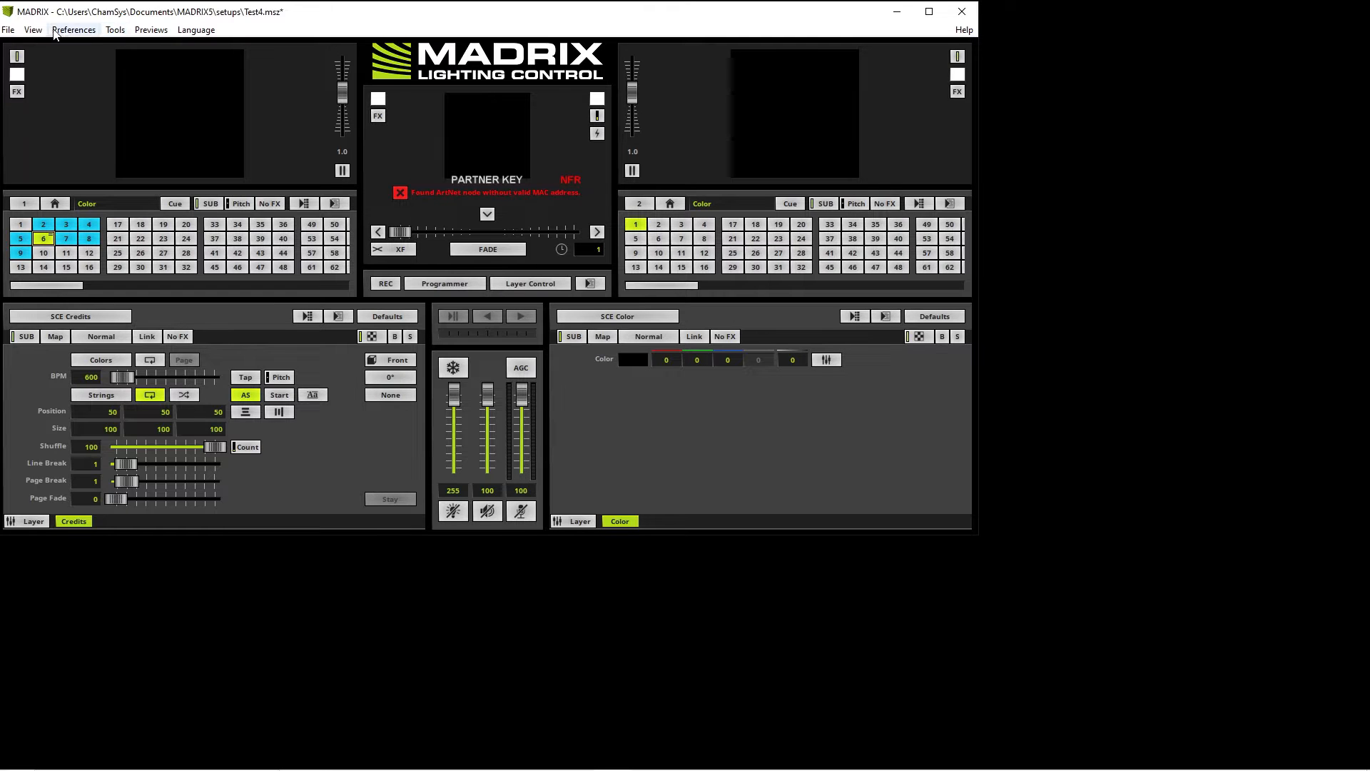
pyautogui.click(7, 32)
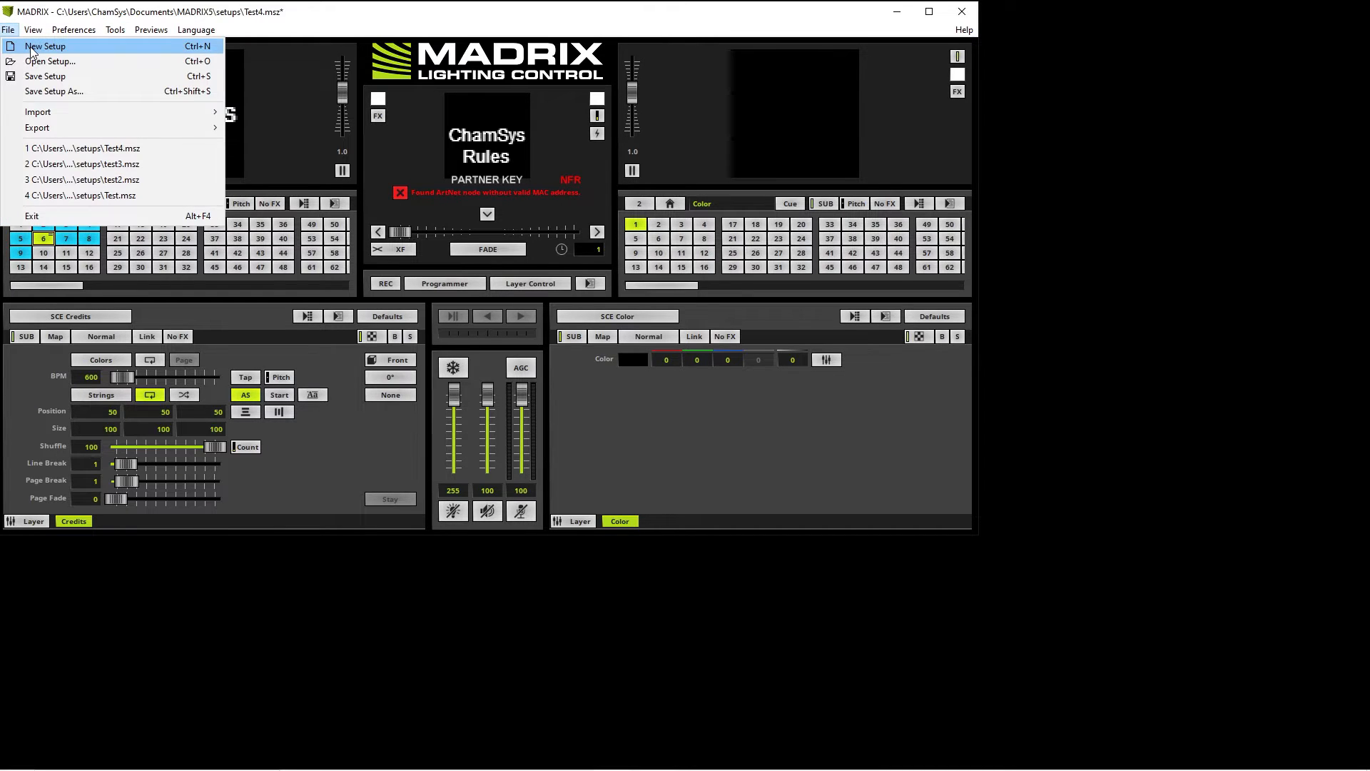
pyautogui.click(11, 33)
pyautogui.click(11, 33)
pyautogui.click(12, 33)
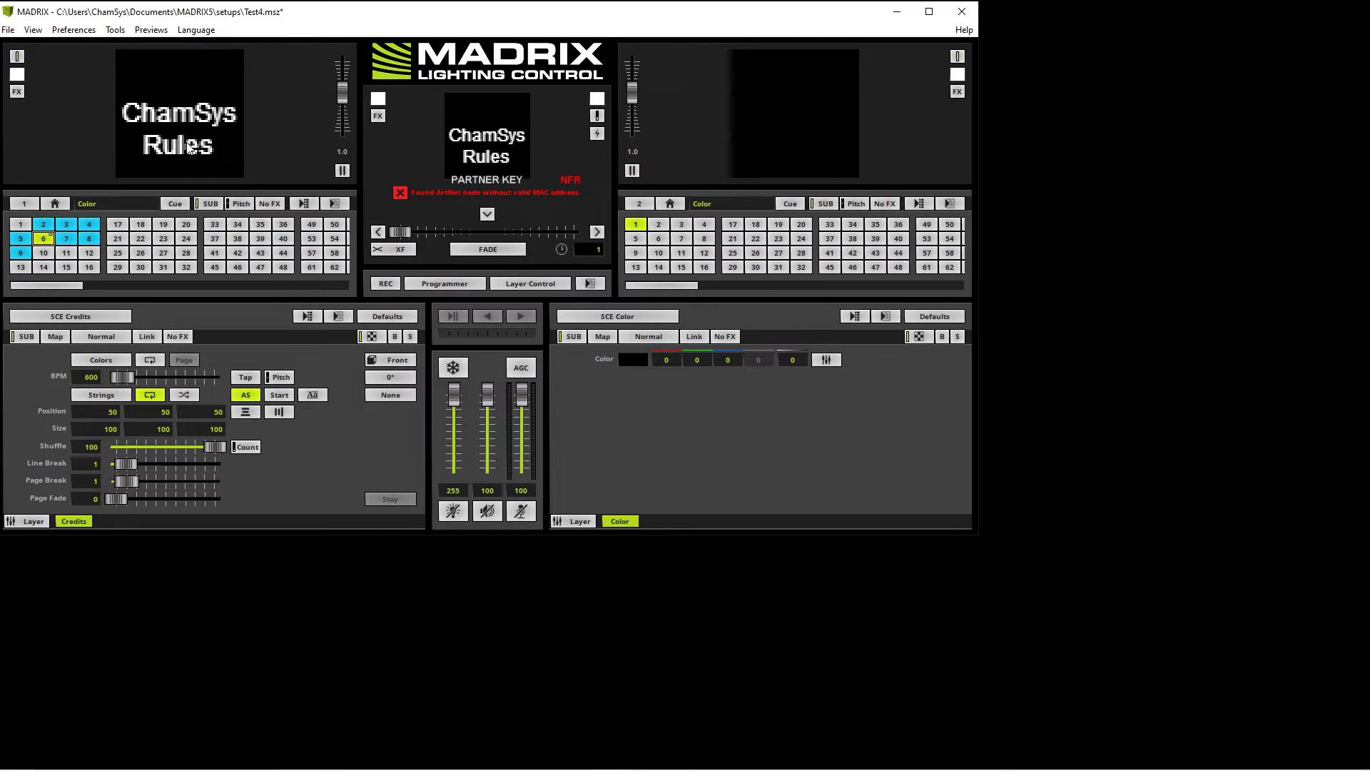
# Step: Examine the generic fixture products offered in the Matrix Generator, and cancel without applying a matrix
pyautogui.click(76, 33)
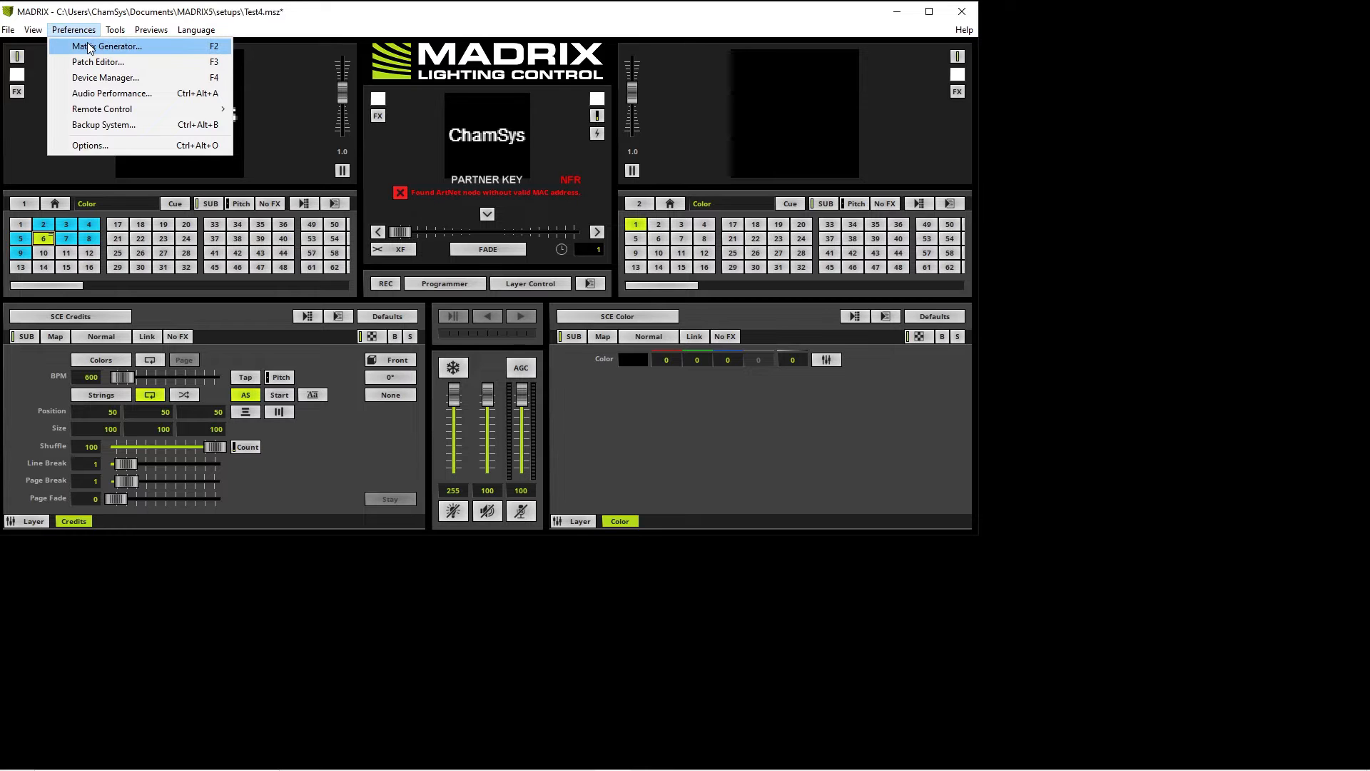
pyautogui.click(89, 46)
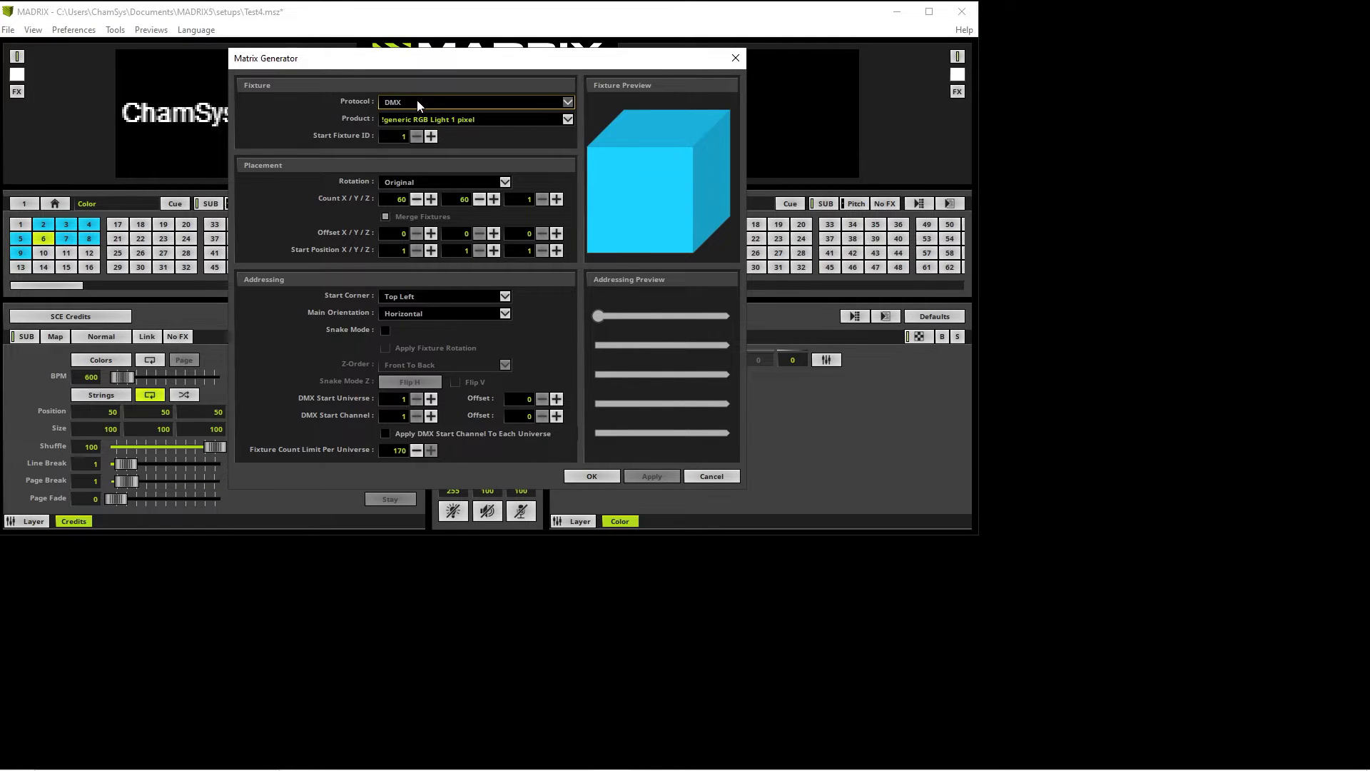
pyautogui.click(567, 120)
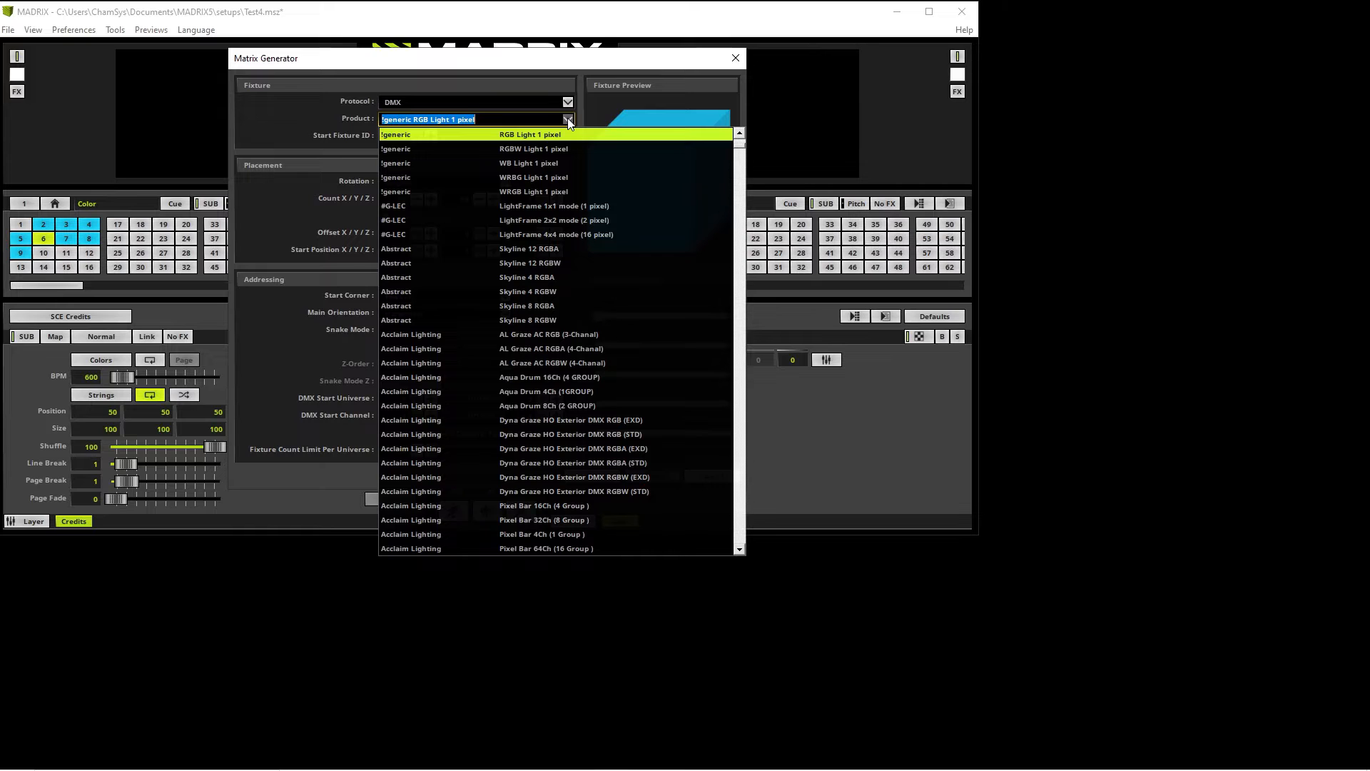
pyautogui.click(743, 147)
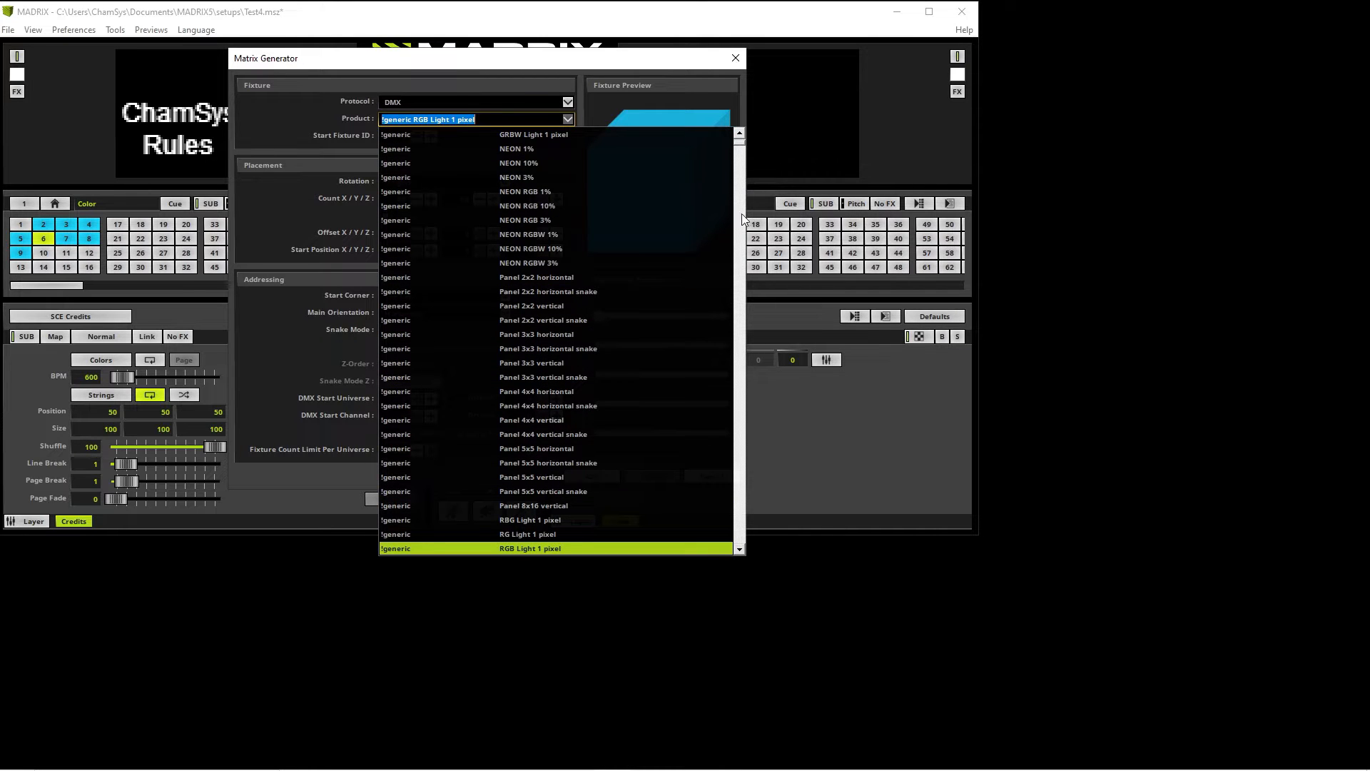
pyautogui.click(742, 143)
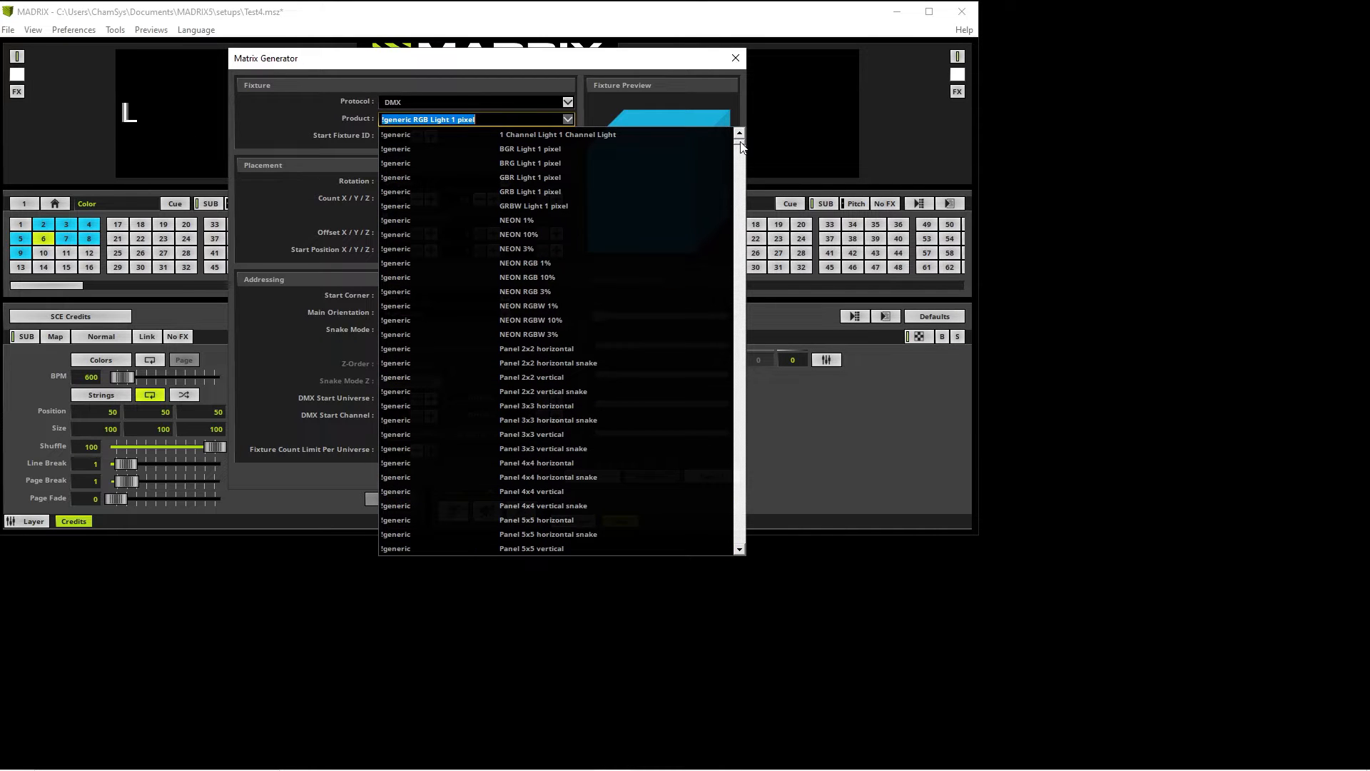
pyautogui.click(743, 156)
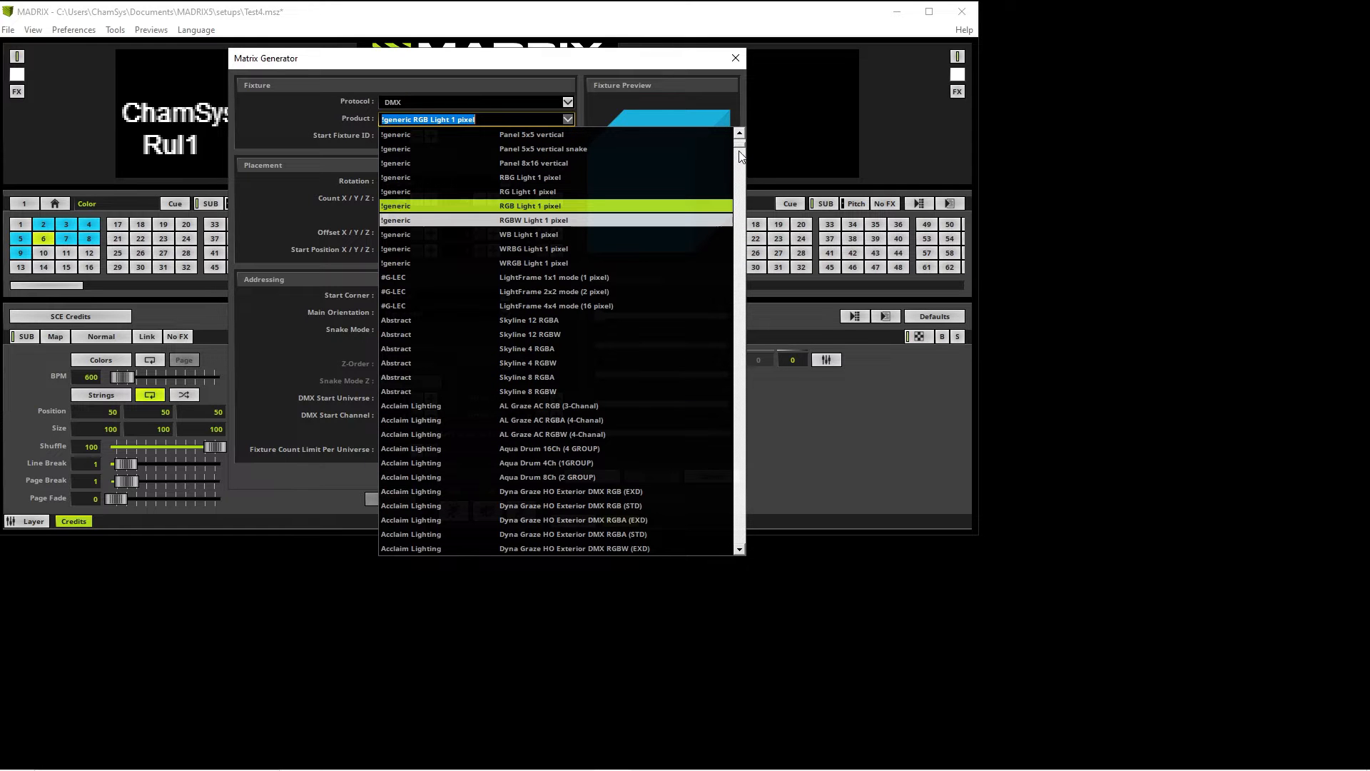
pyautogui.moveTo(741, 163)
pyautogui.mouseDown()
pyautogui.moveTo(722, 451)
pyautogui.moveTo(746, 140)
pyautogui.mouseUp()
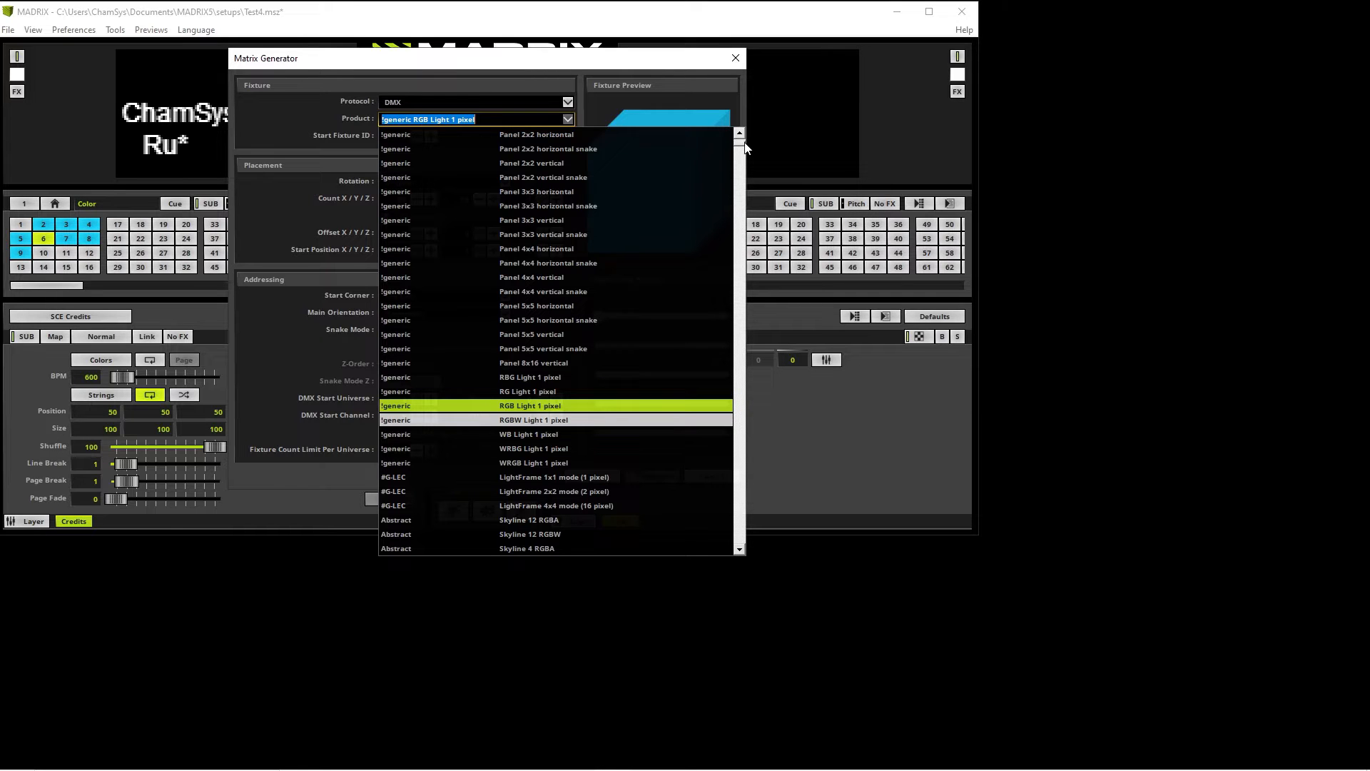
pyautogui.click(259, 143)
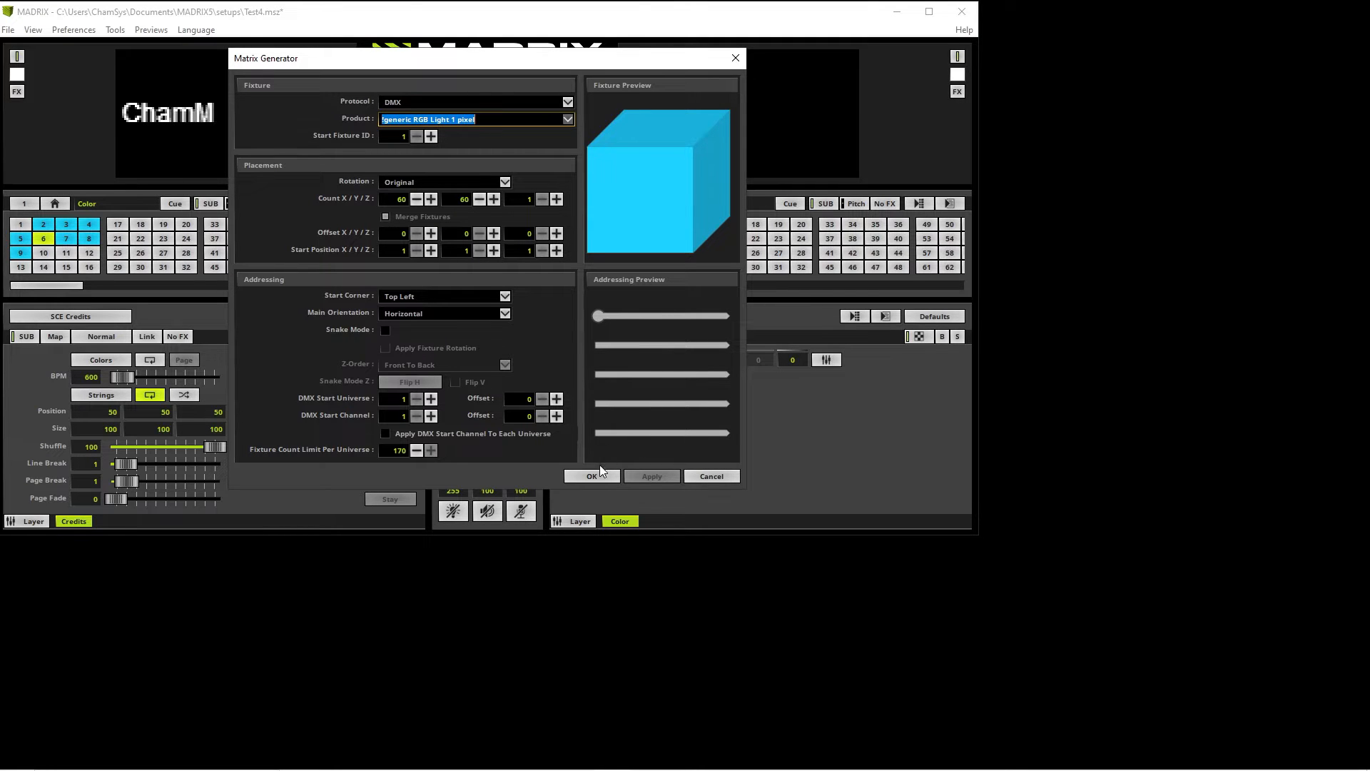
pyautogui.click(713, 475)
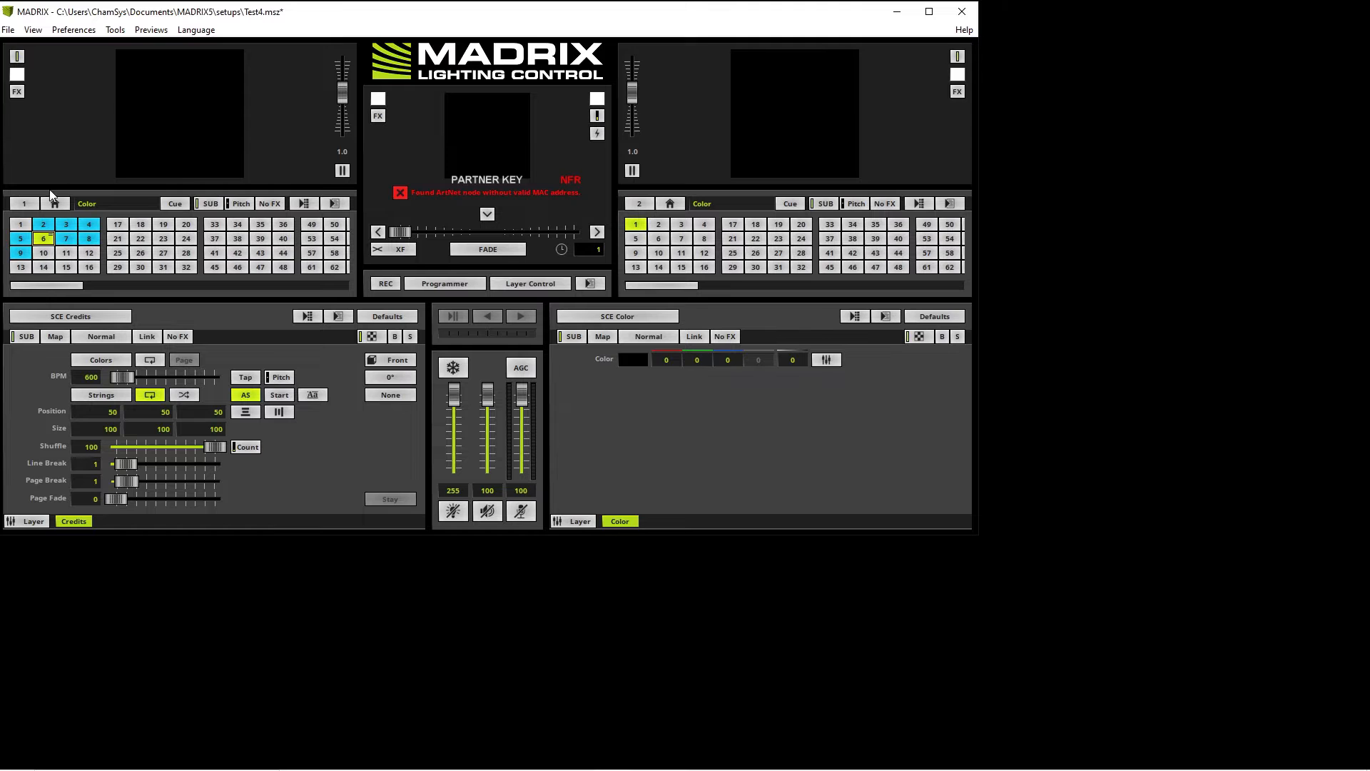
# Step: Select the empty storage place 10 on deck 1 and assign it the SCE Color Scroll effect
pyautogui.click(22, 226)
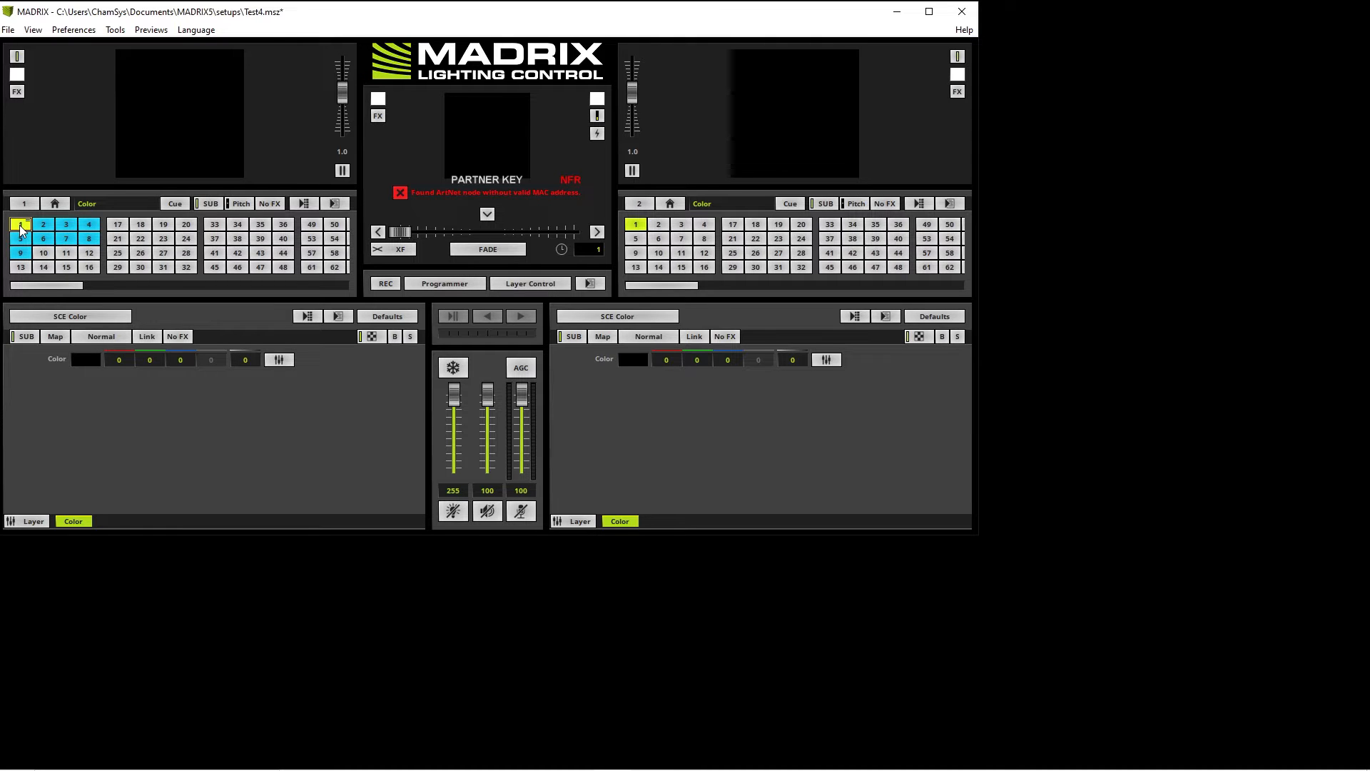
pyautogui.click(45, 254)
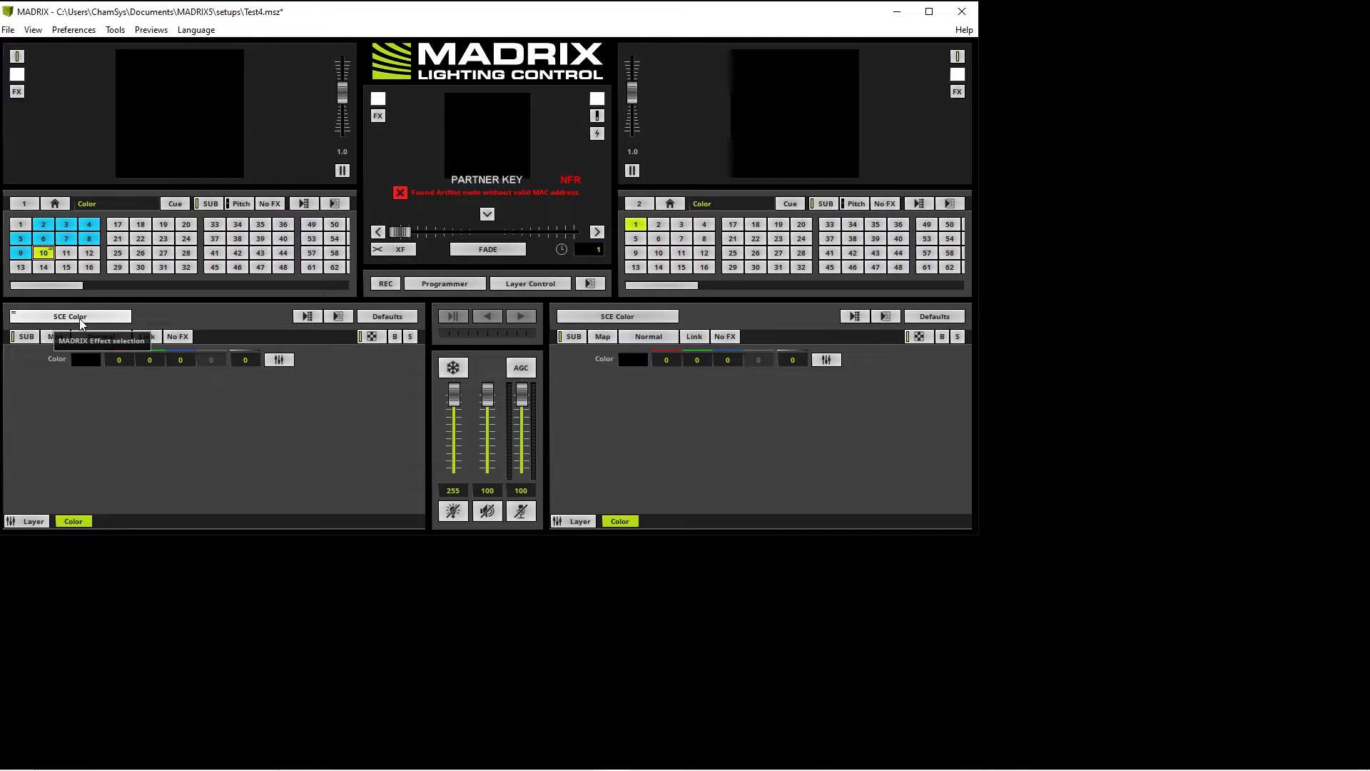
pyautogui.click(50, 322)
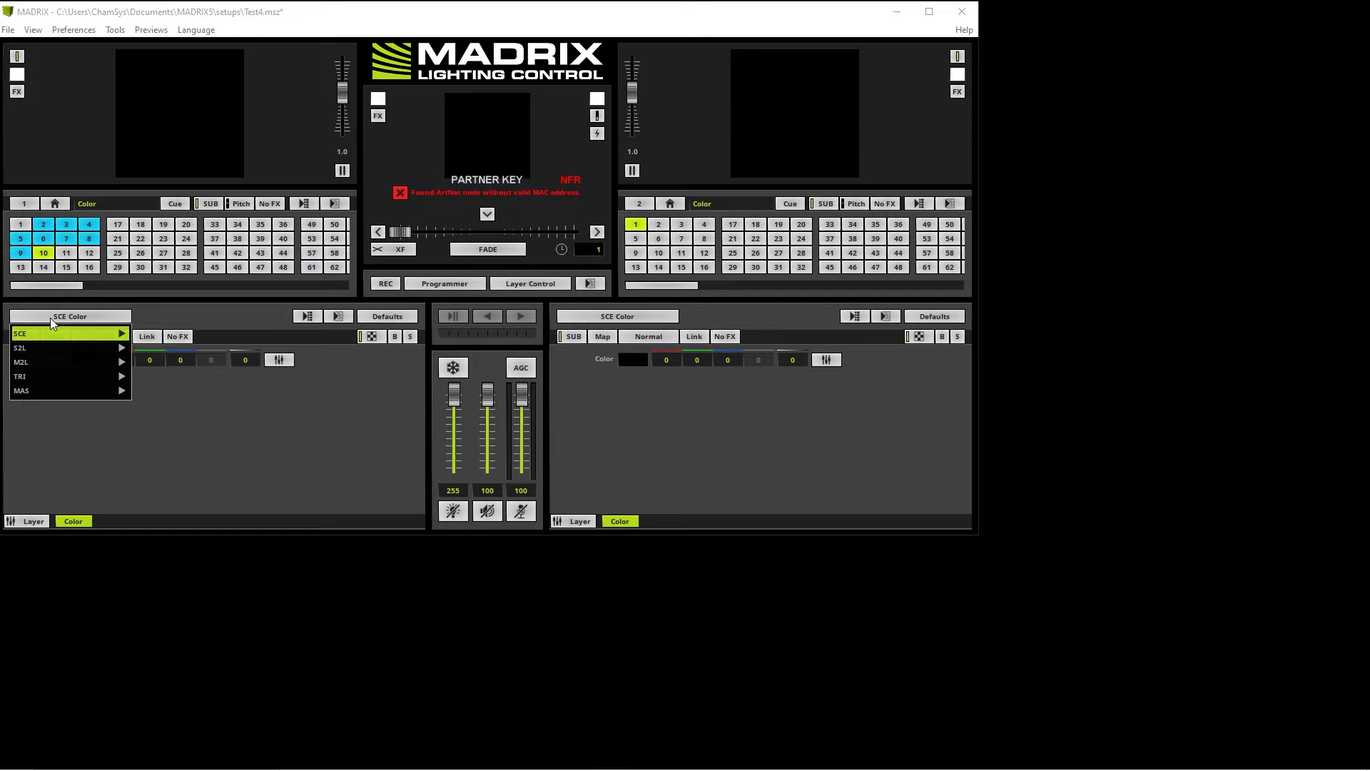
pyautogui.moveTo(72, 336)
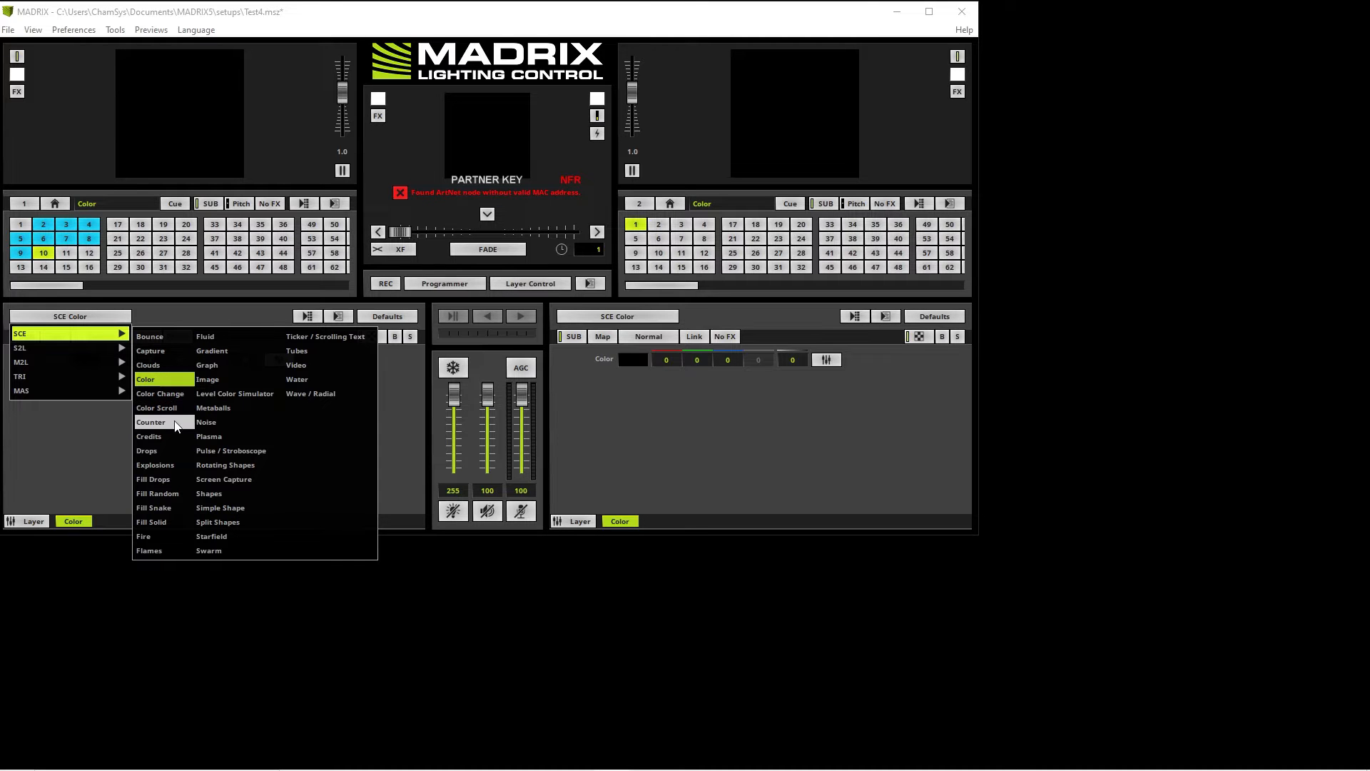
pyautogui.click(161, 408)
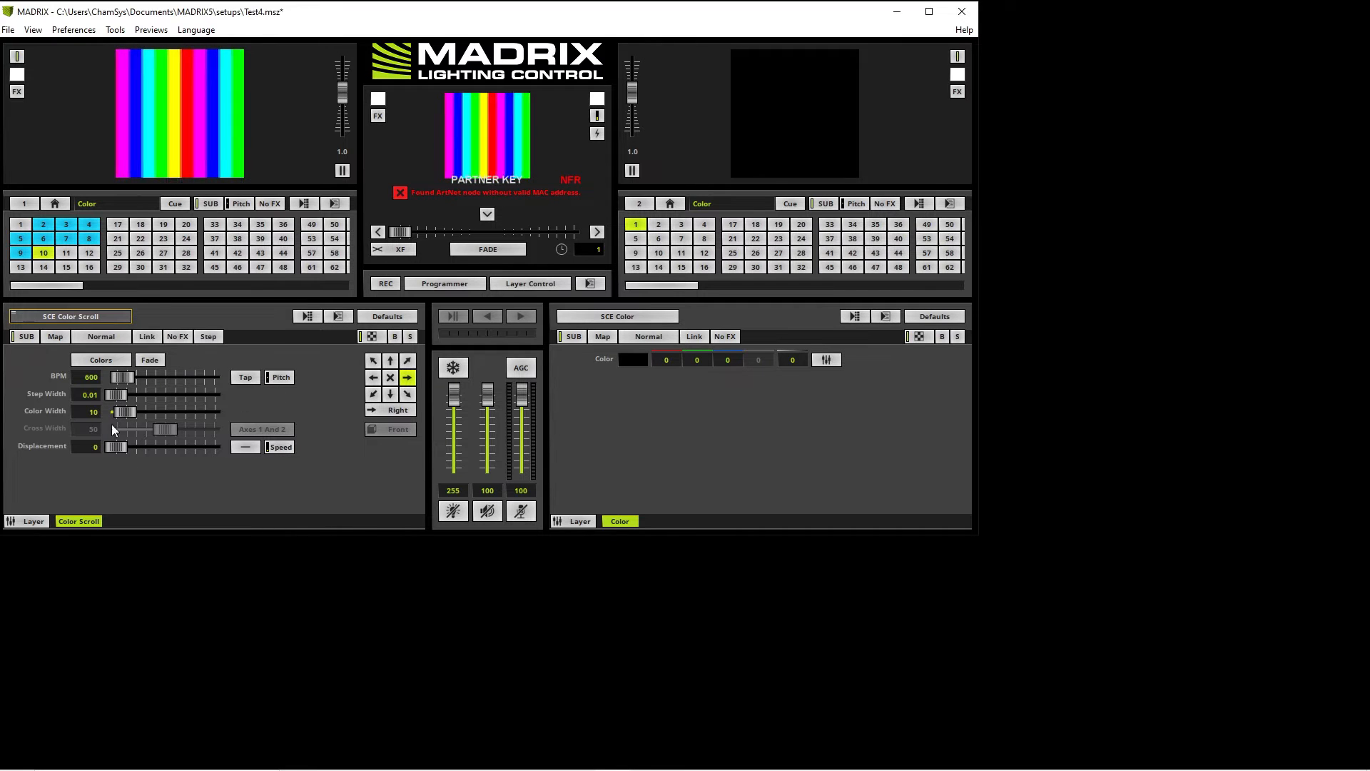
# Step: Change the effect of storage place 10 to SCE Fill Drops
pyautogui.click(75, 317)
pyautogui.moveTo(80, 340)
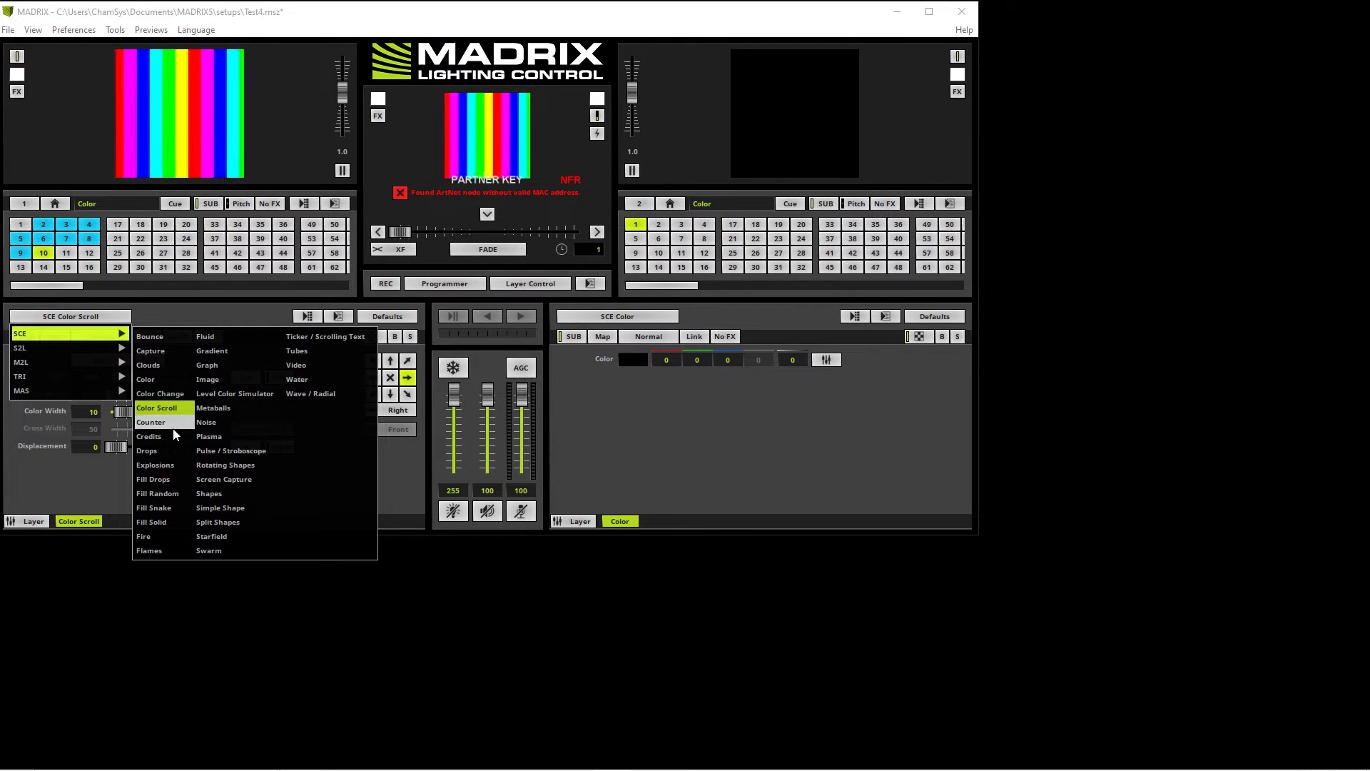
pyautogui.click(167, 478)
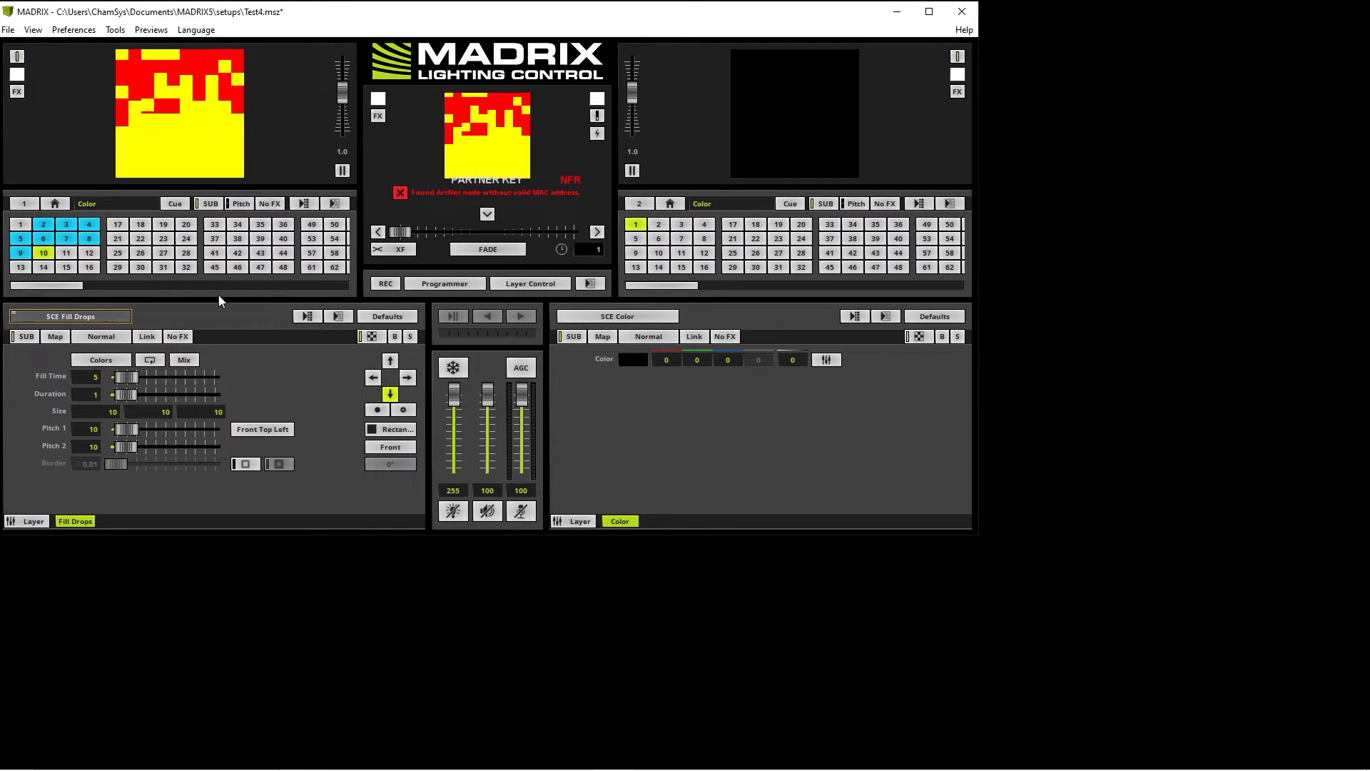
# Step: Change the effect of storage place 10 to SCE Fire
pyautogui.click(110, 318)
pyautogui.moveTo(111, 333)
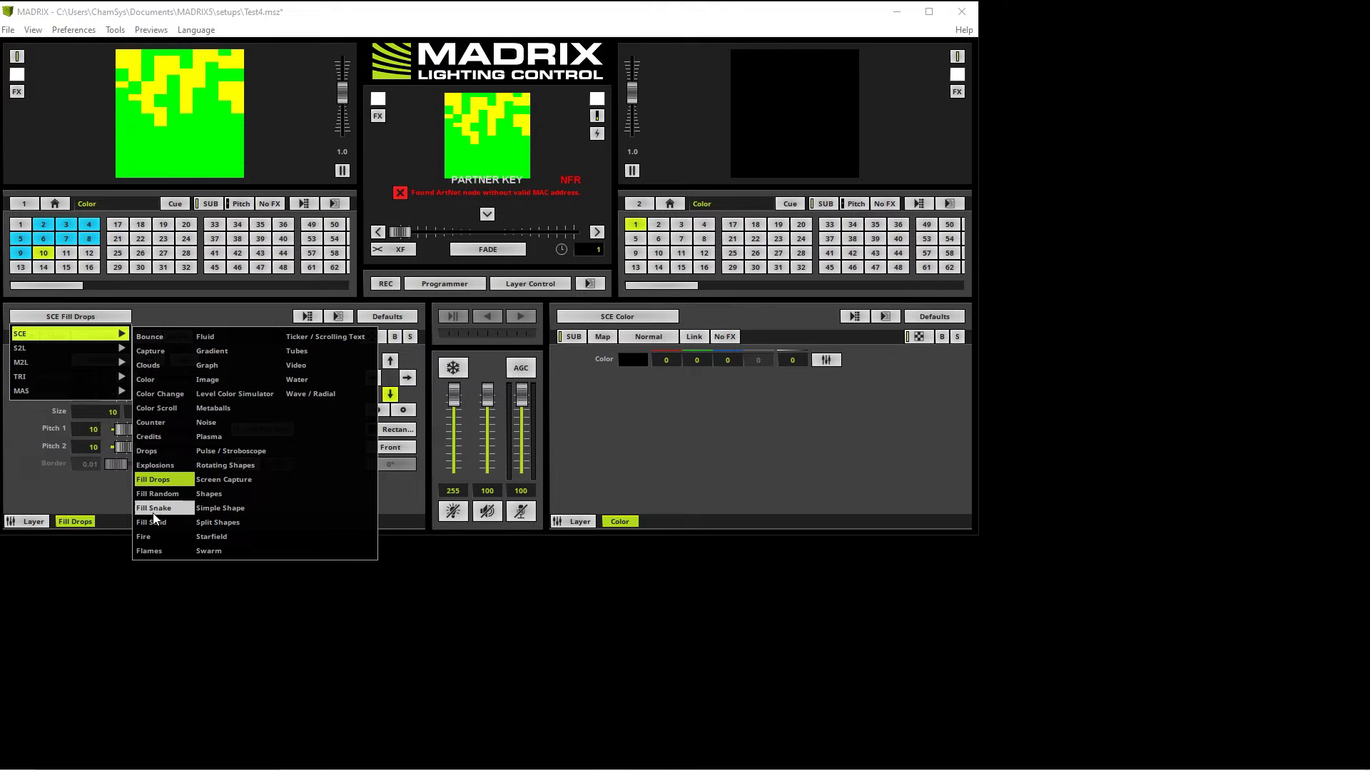
pyautogui.click(152, 537)
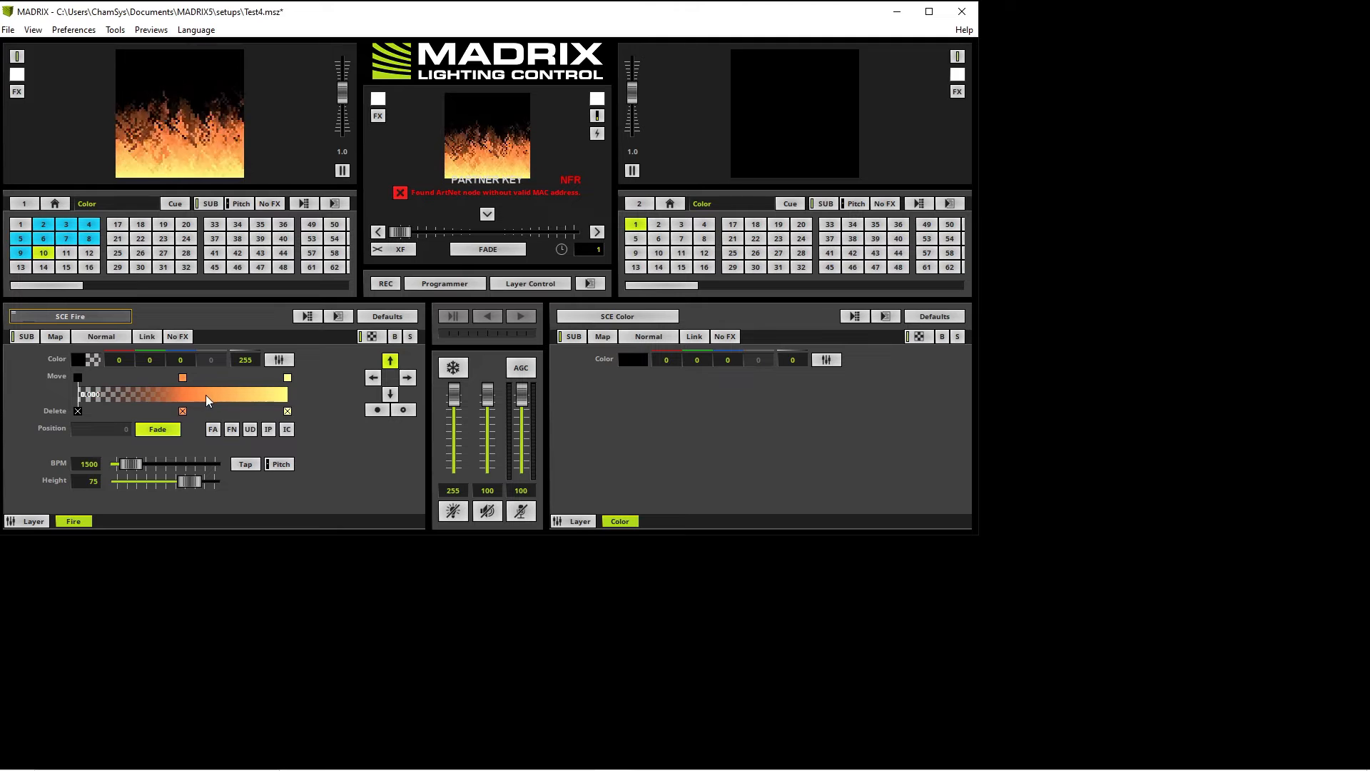
# Step: Try the SCE Shapes effect and the SCE Simple Shape effect in storage place 10 on deck 1
pyautogui.click(104, 320)
pyautogui.moveTo(92, 332)
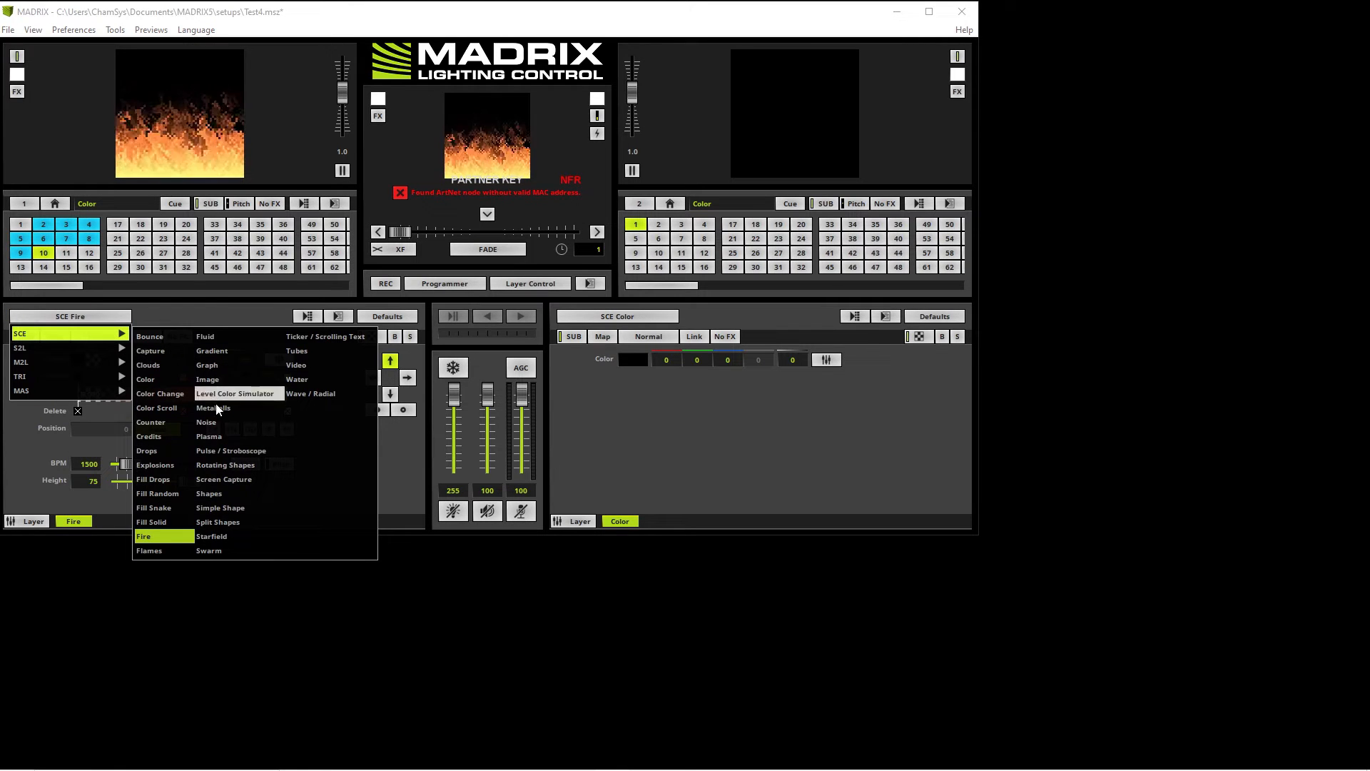
pyautogui.click(227, 494)
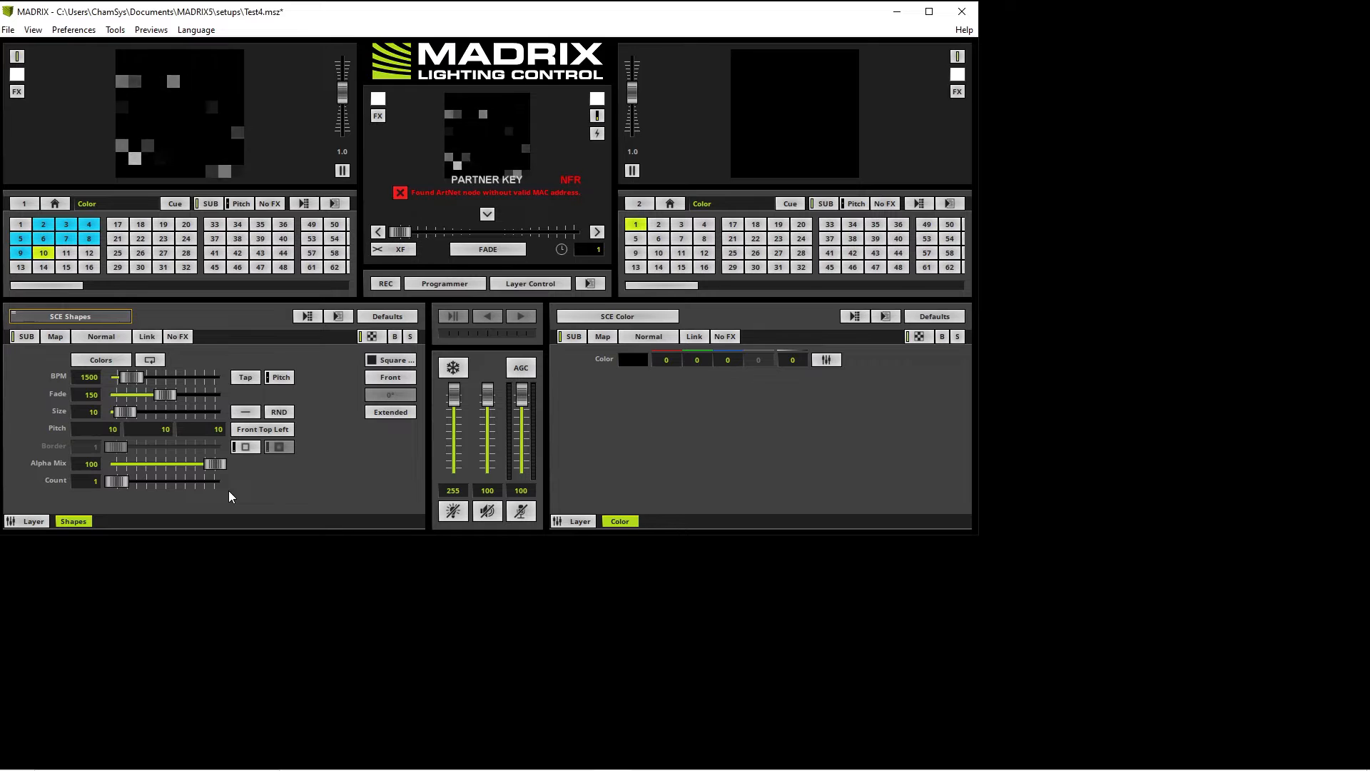
pyautogui.click(82, 317)
pyautogui.moveTo(86, 333)
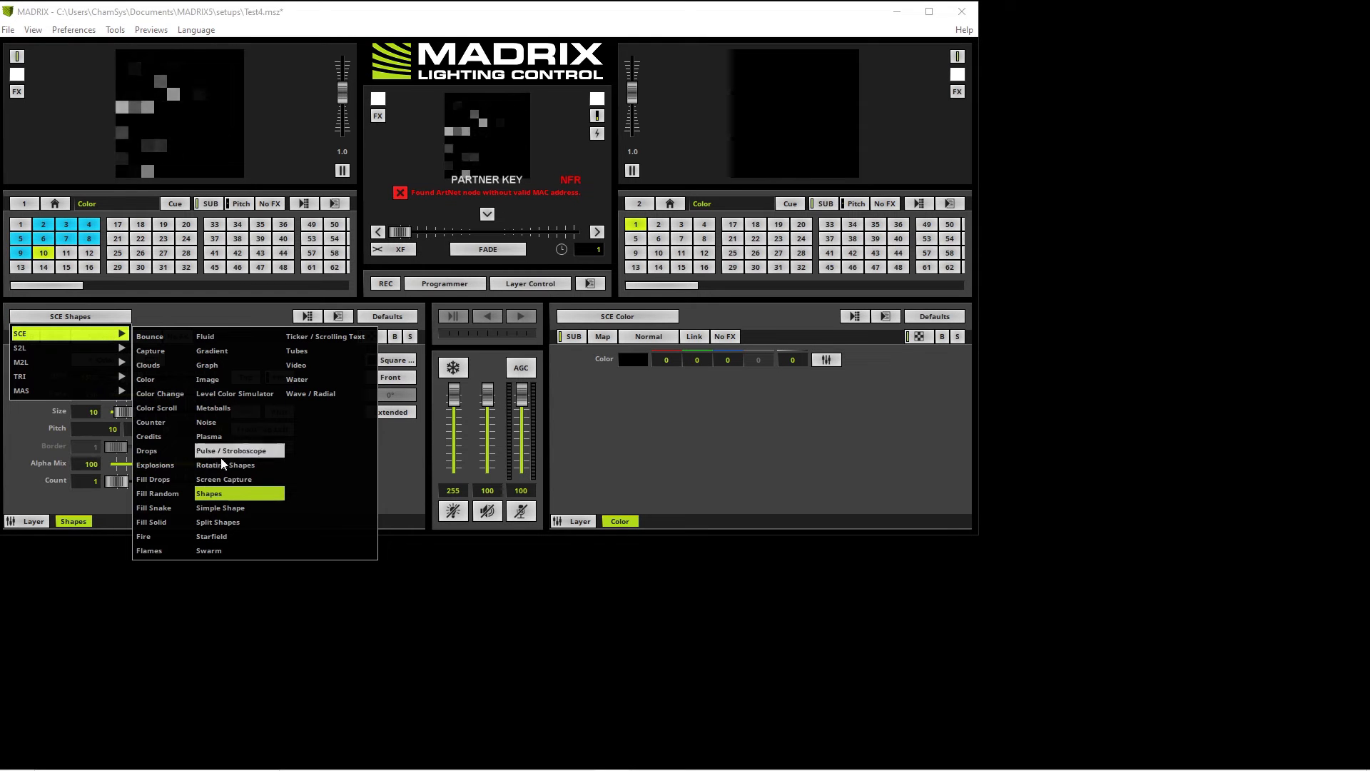
pyautogui.click(226, 511)
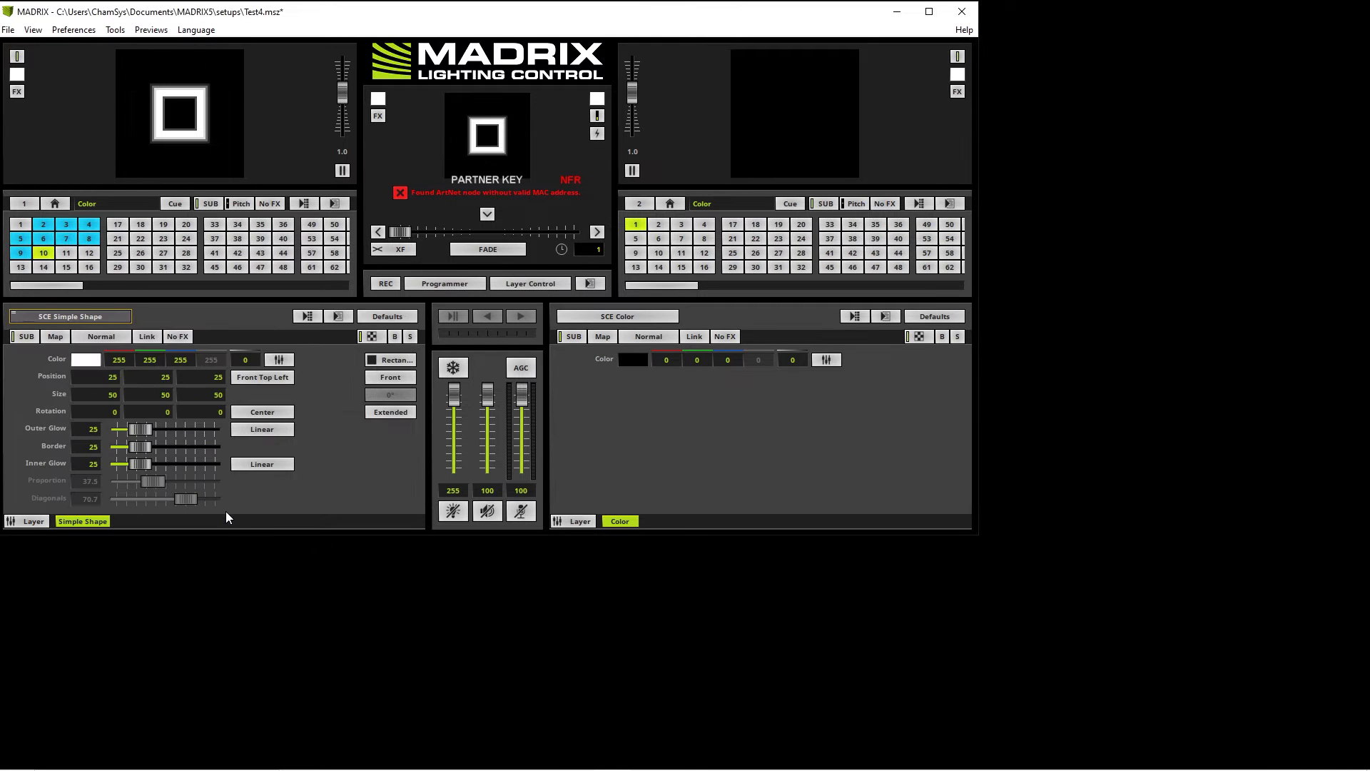
# Step: Try the SCE Tubes effect in storage place 10 on deck 1
pyautogui.click(111, 314)
pyautogui.moveTo(116, 333)
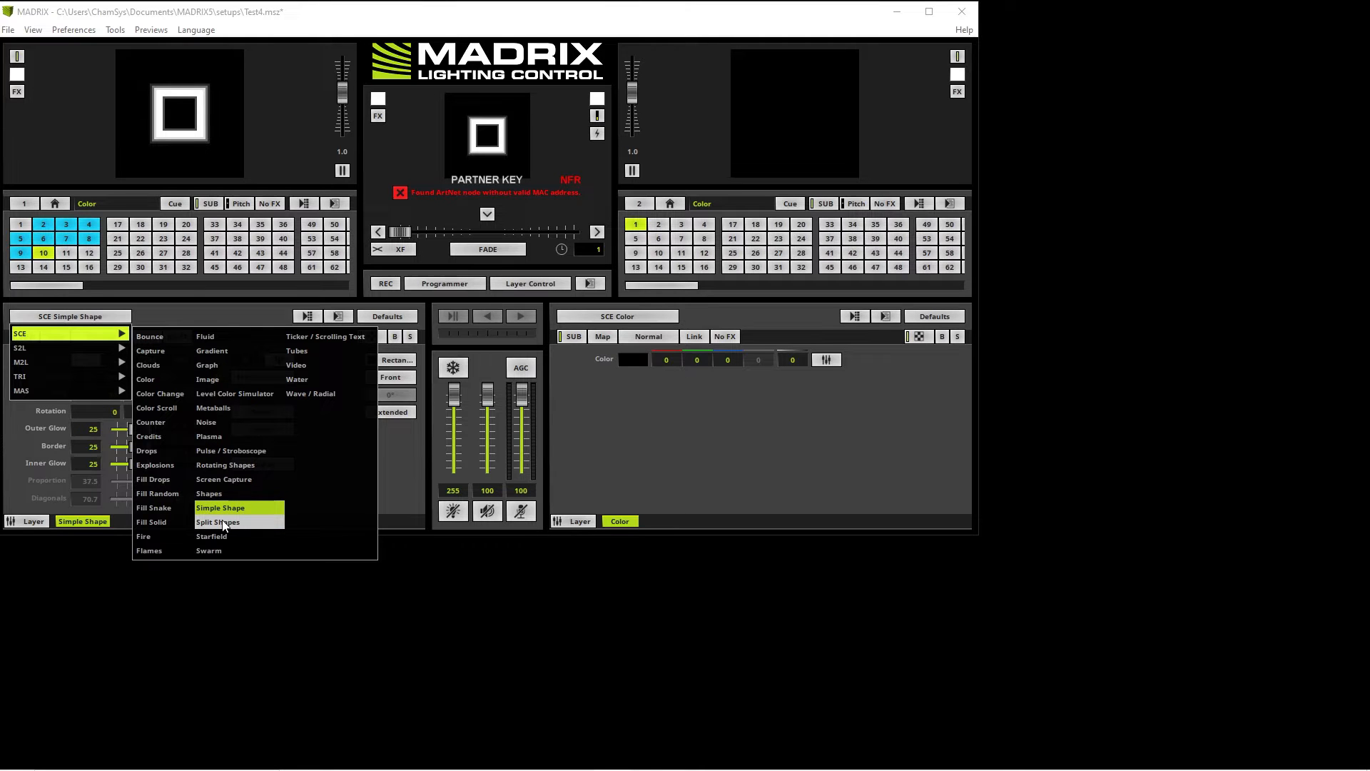
pyautogui.click(300, 353)
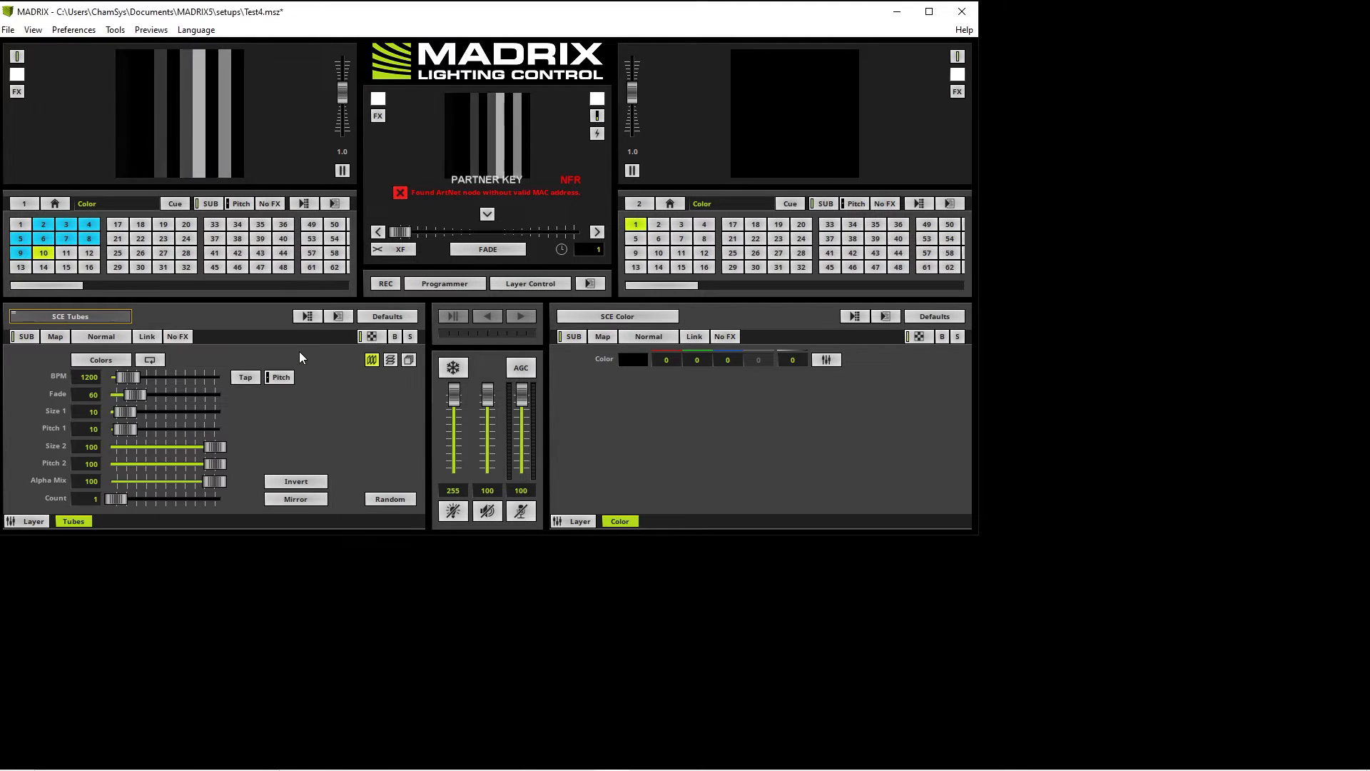
# Step: Change the effect of storage place 10 to SCE Split Shapes
pyautogui.click(108, 315)
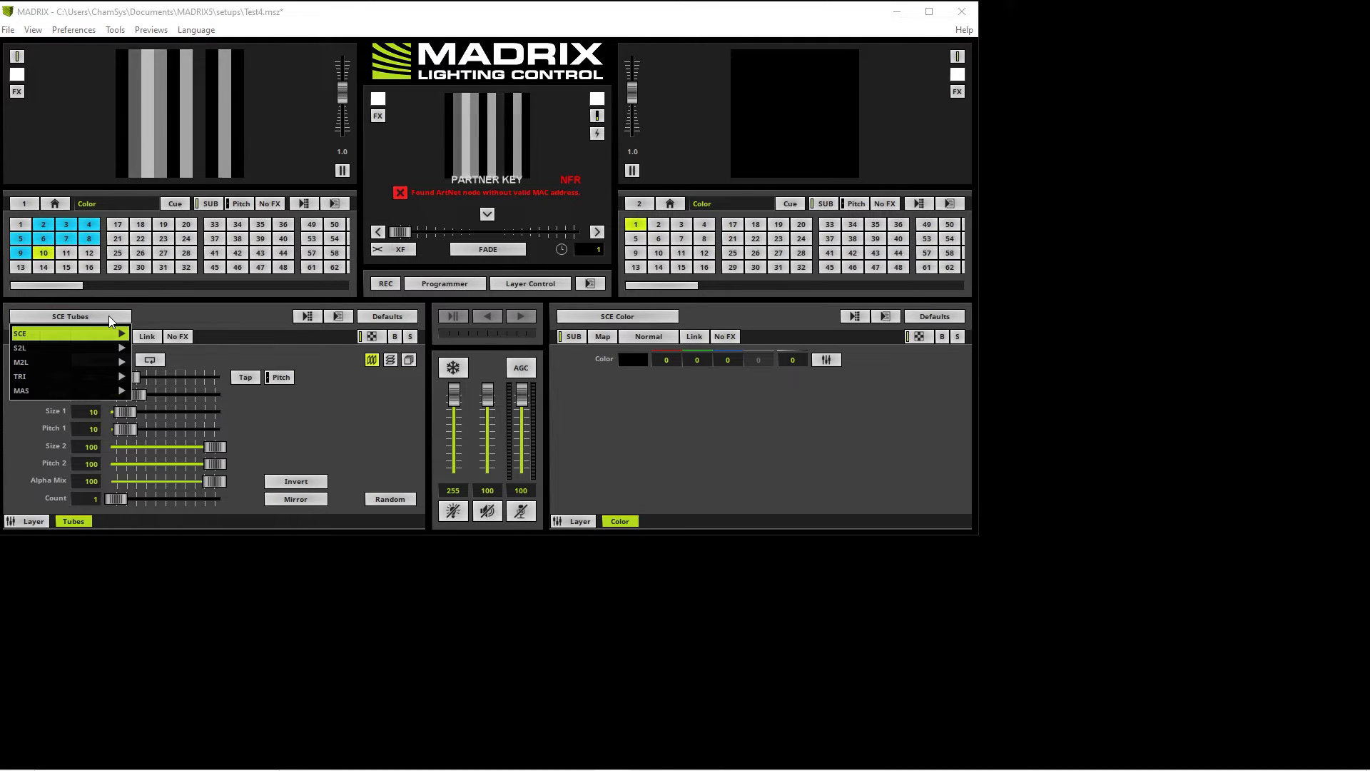
pyautogui.moveTo(89, 340)
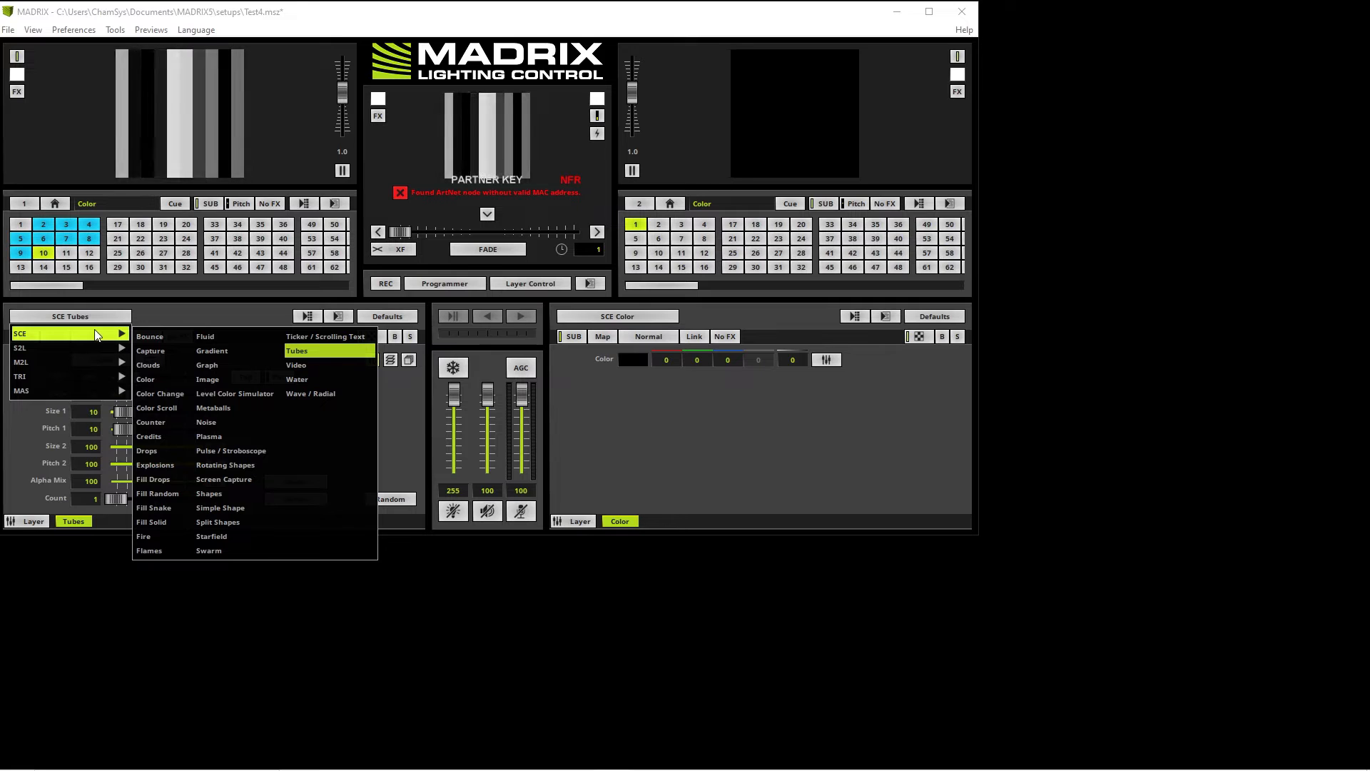
pyautogui.click(229, 526)
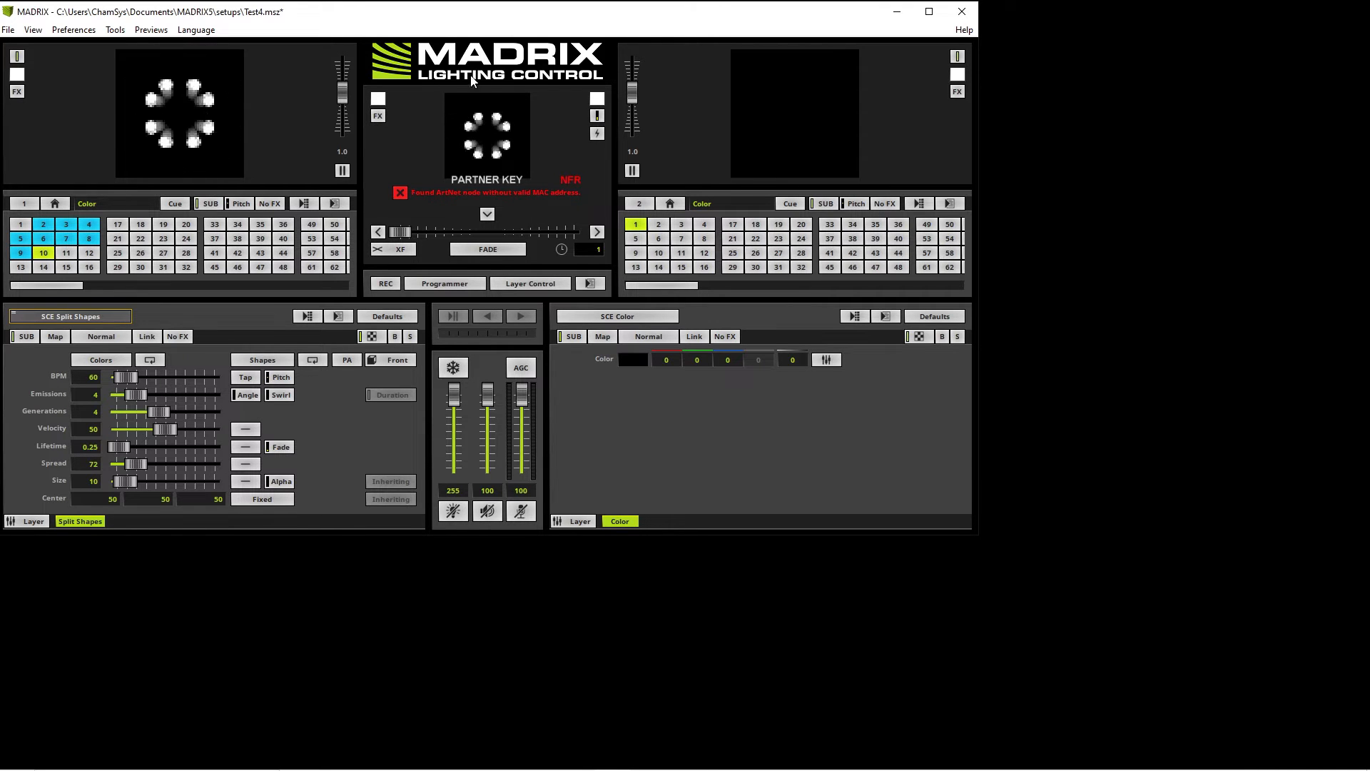
# Step: Try the 12x Kaleidoscope FX on the main output and reset it to No FX
pyautogui.click(379, 117)
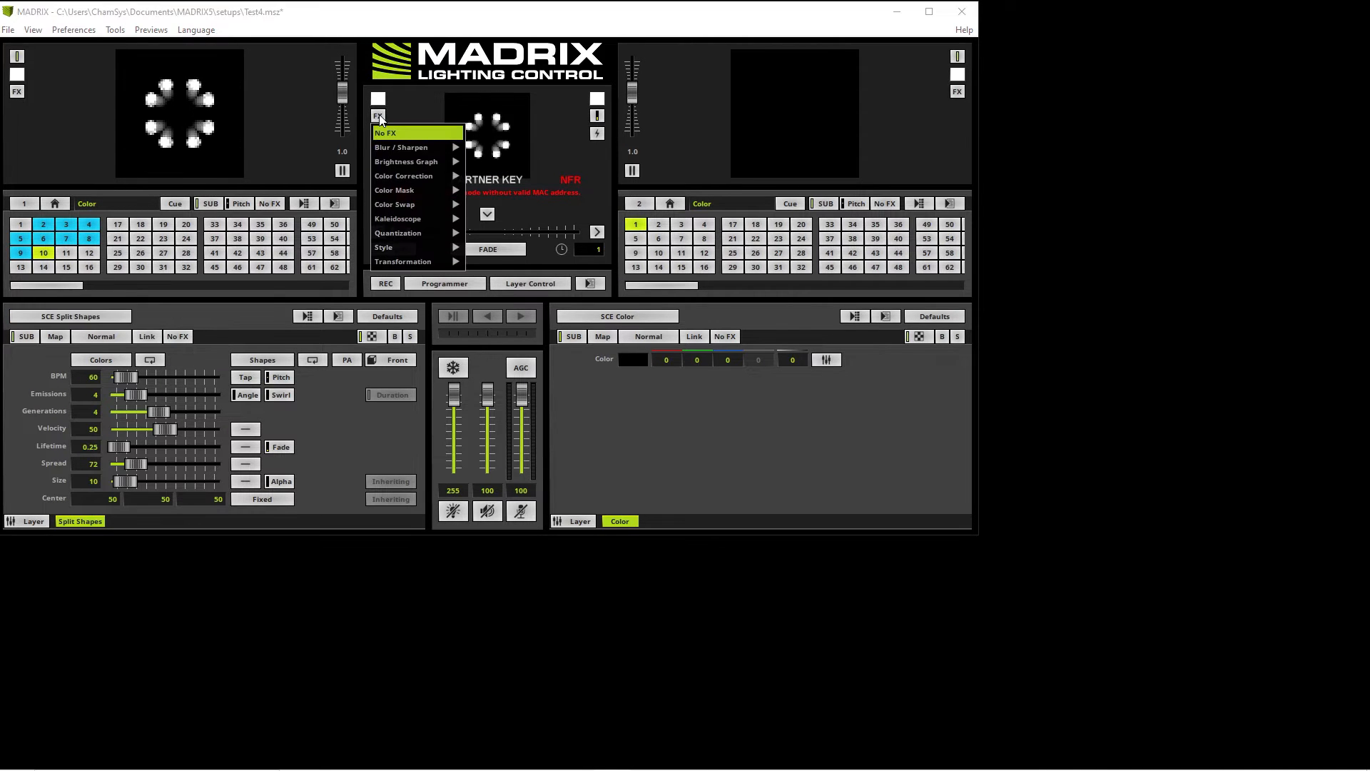
pyautogui.moveTo(400, 221)
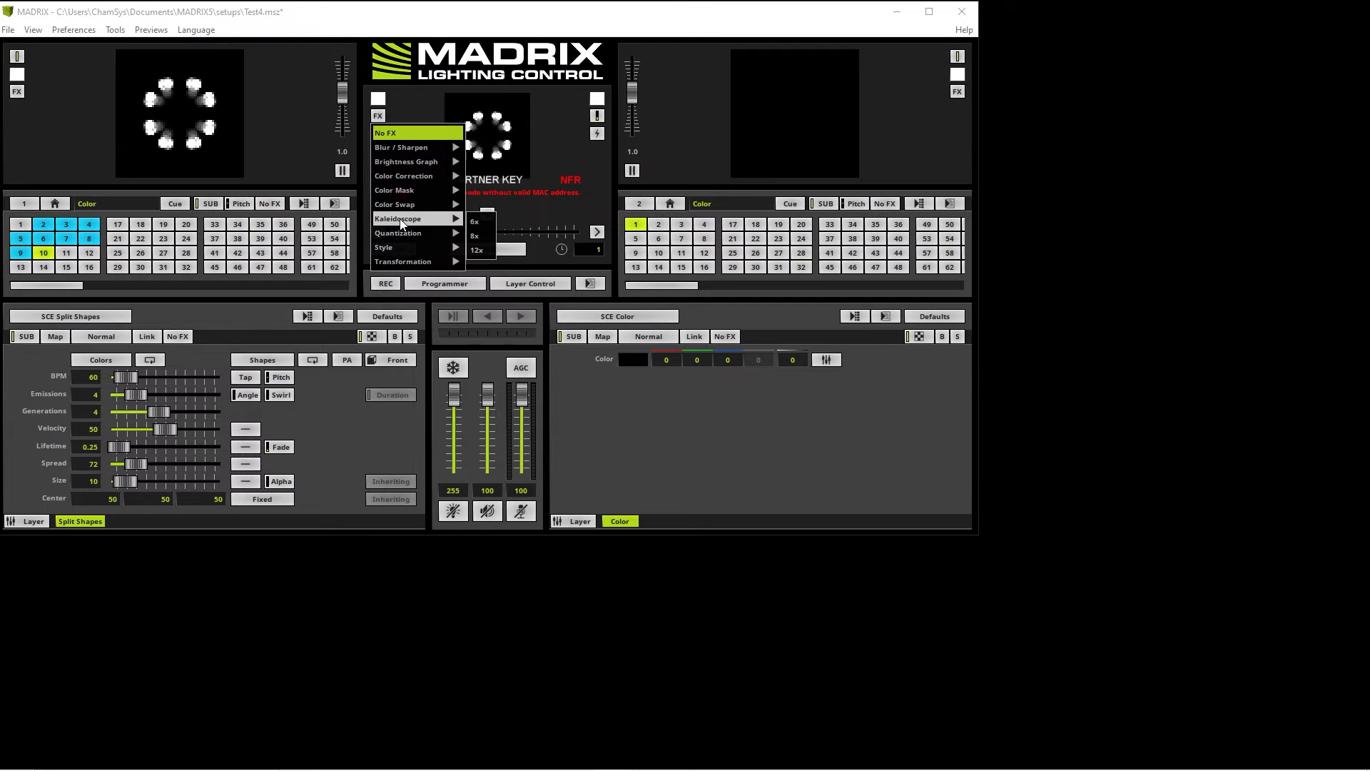
pyautogui.click(485, 249)
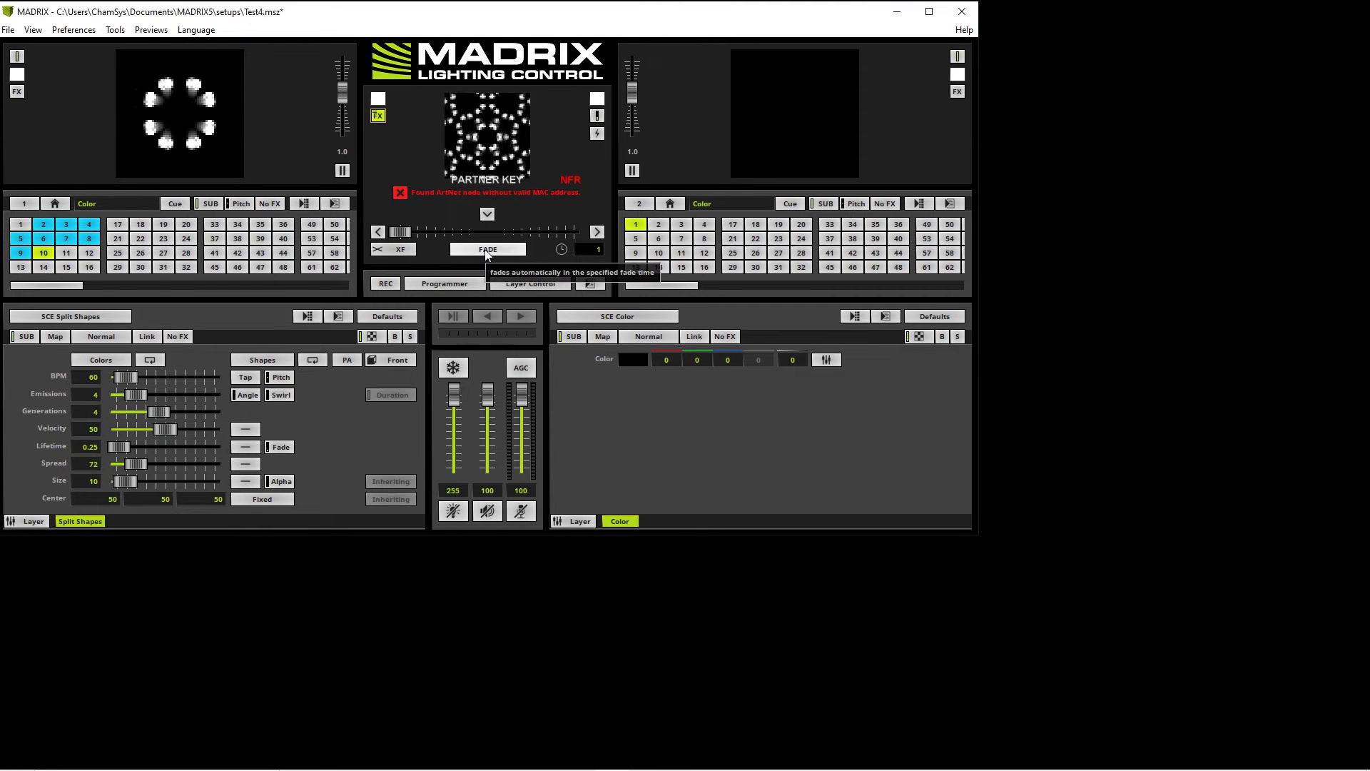
pyautogui.click(378, 117)
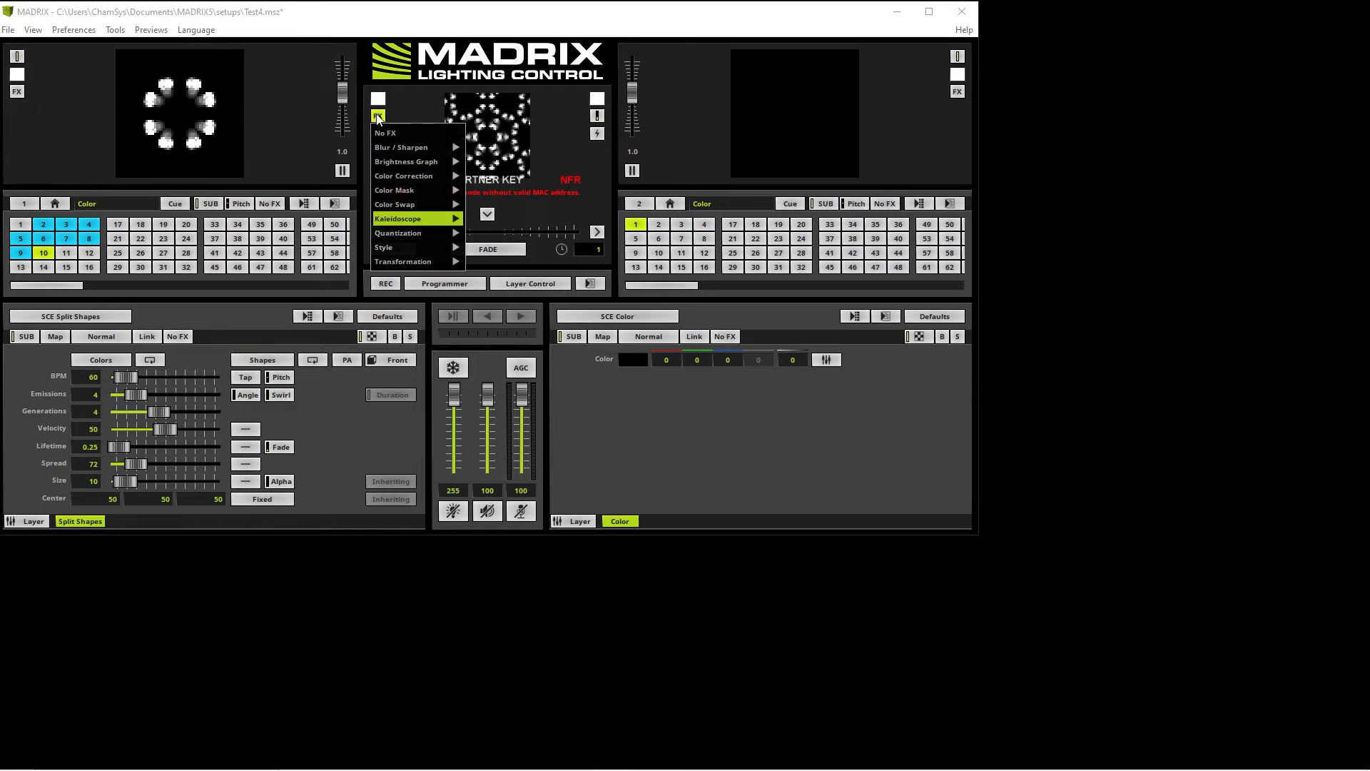
pyautogui.click(378, 136)
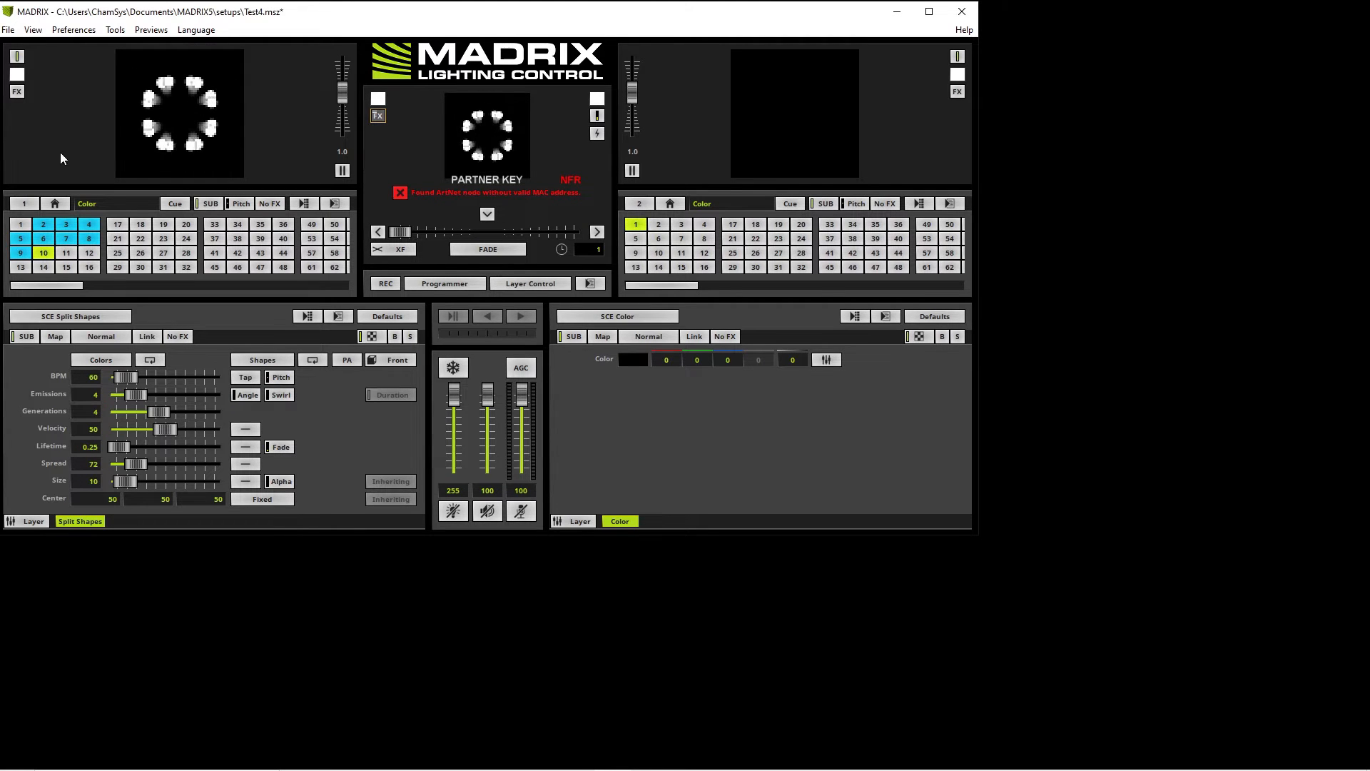
# Step: Assign the SCE Credits effect to storage place 11 and the SCE Fluid effect to storage place 12 on deck 1
pyautogui.click(66, 254)
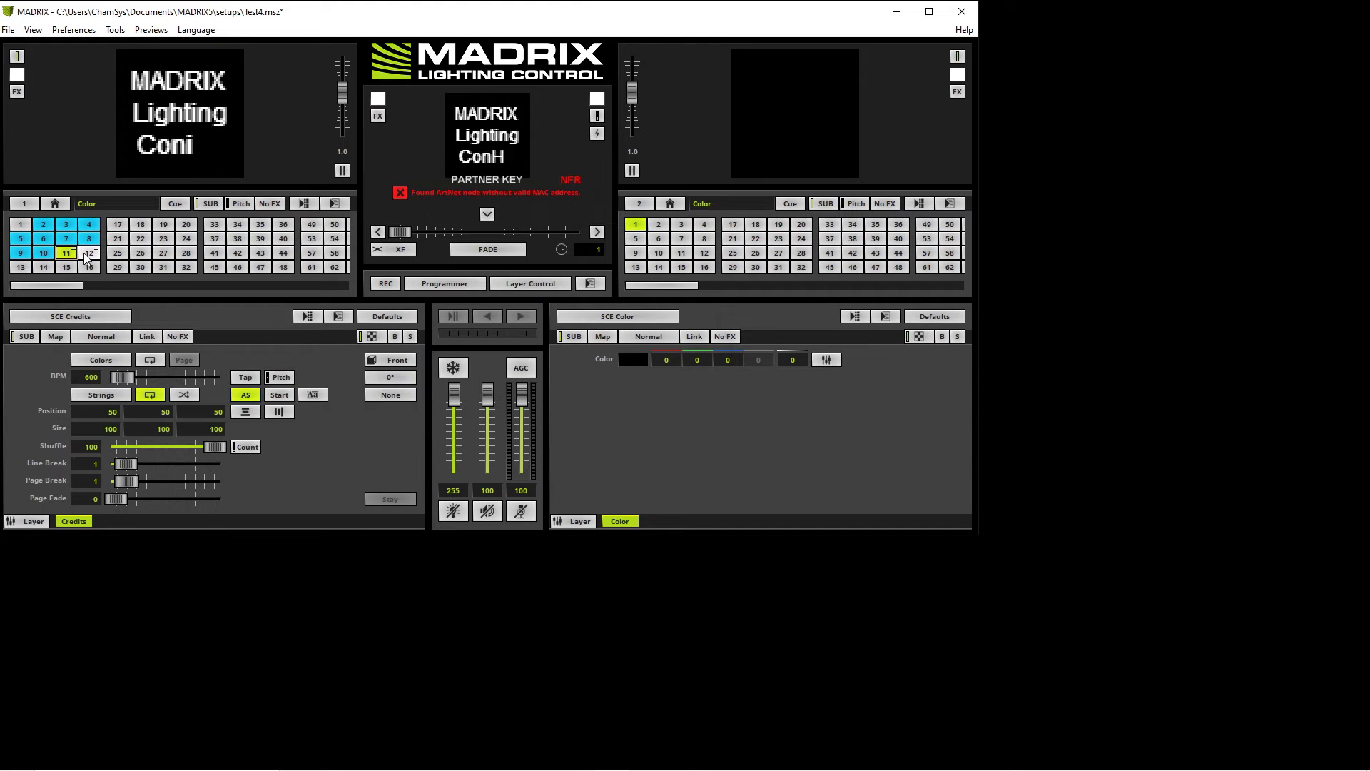
pyautogui.click(89, 254)
pyautogui.click(103, 311)
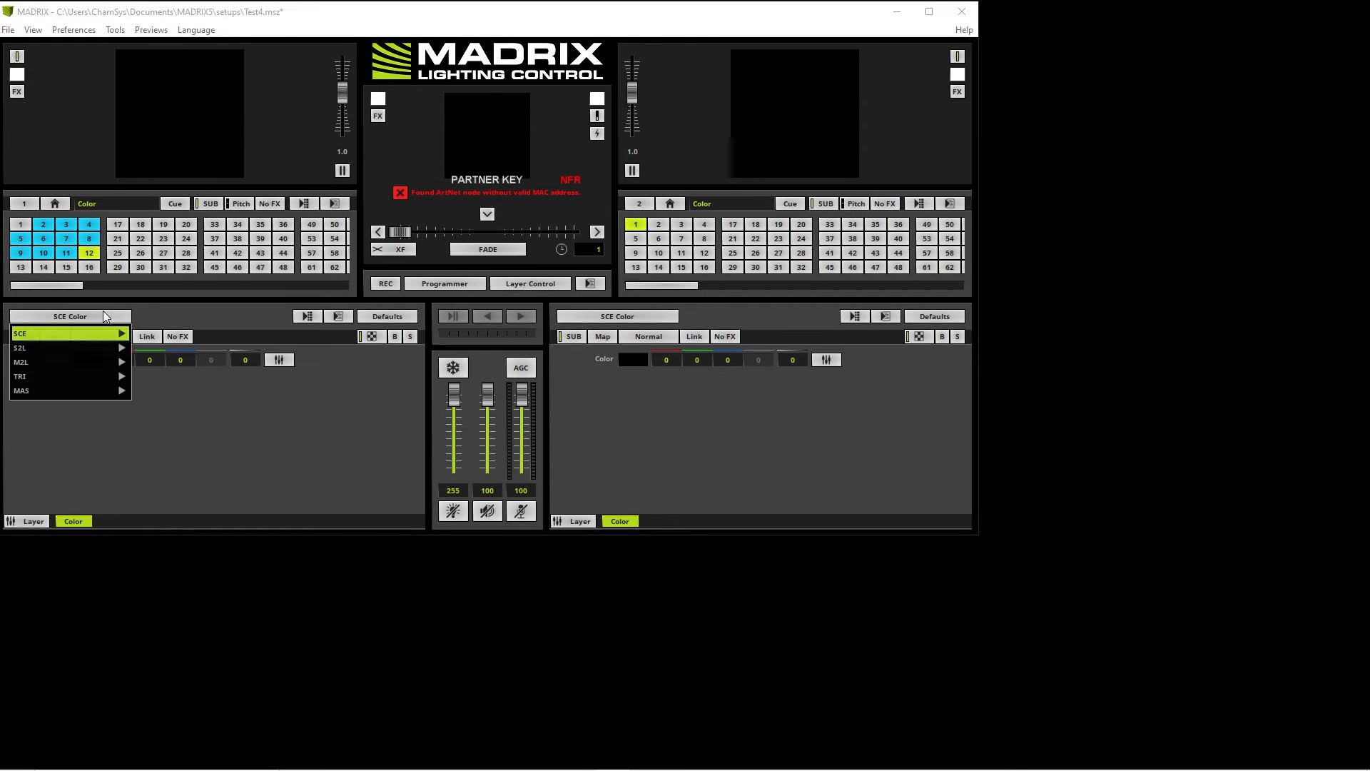
pyautogui.moveTo(100, 334)
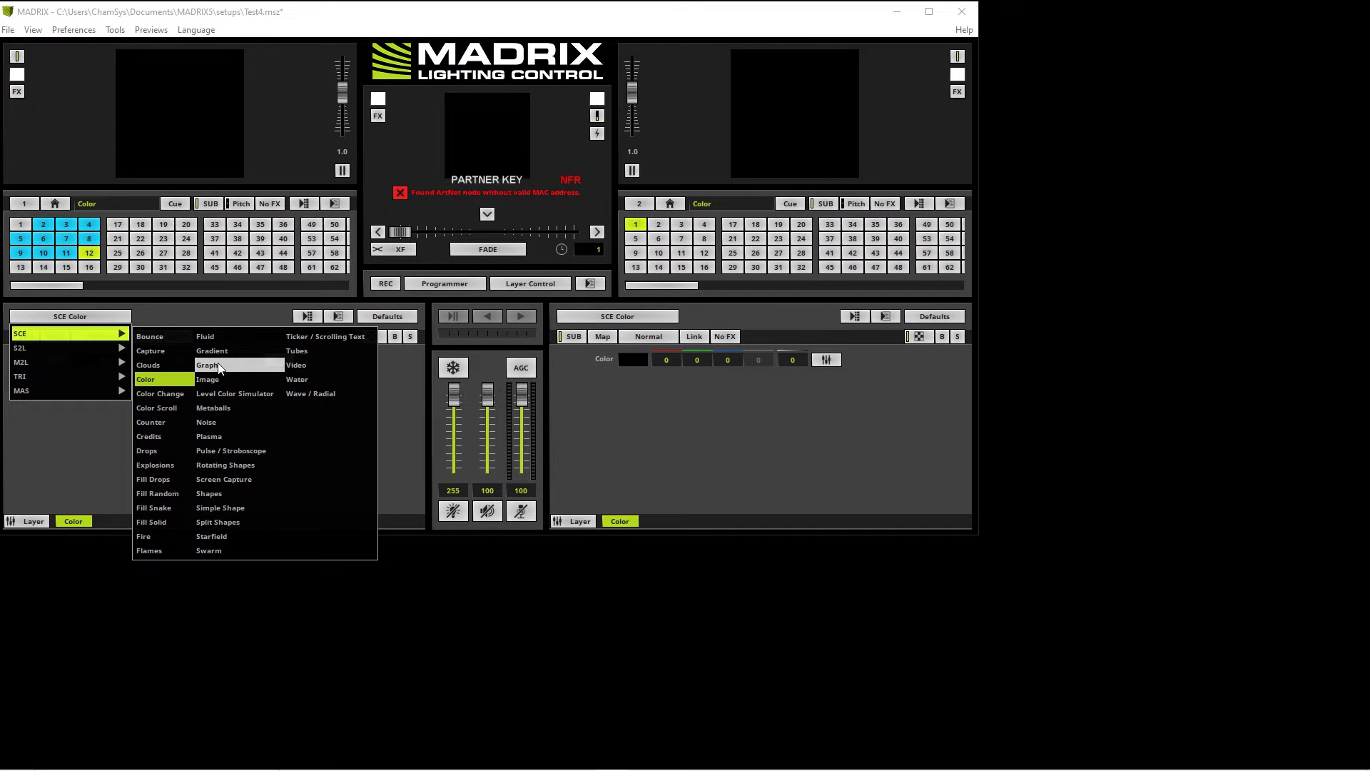
pyautogui.click(221, 339)
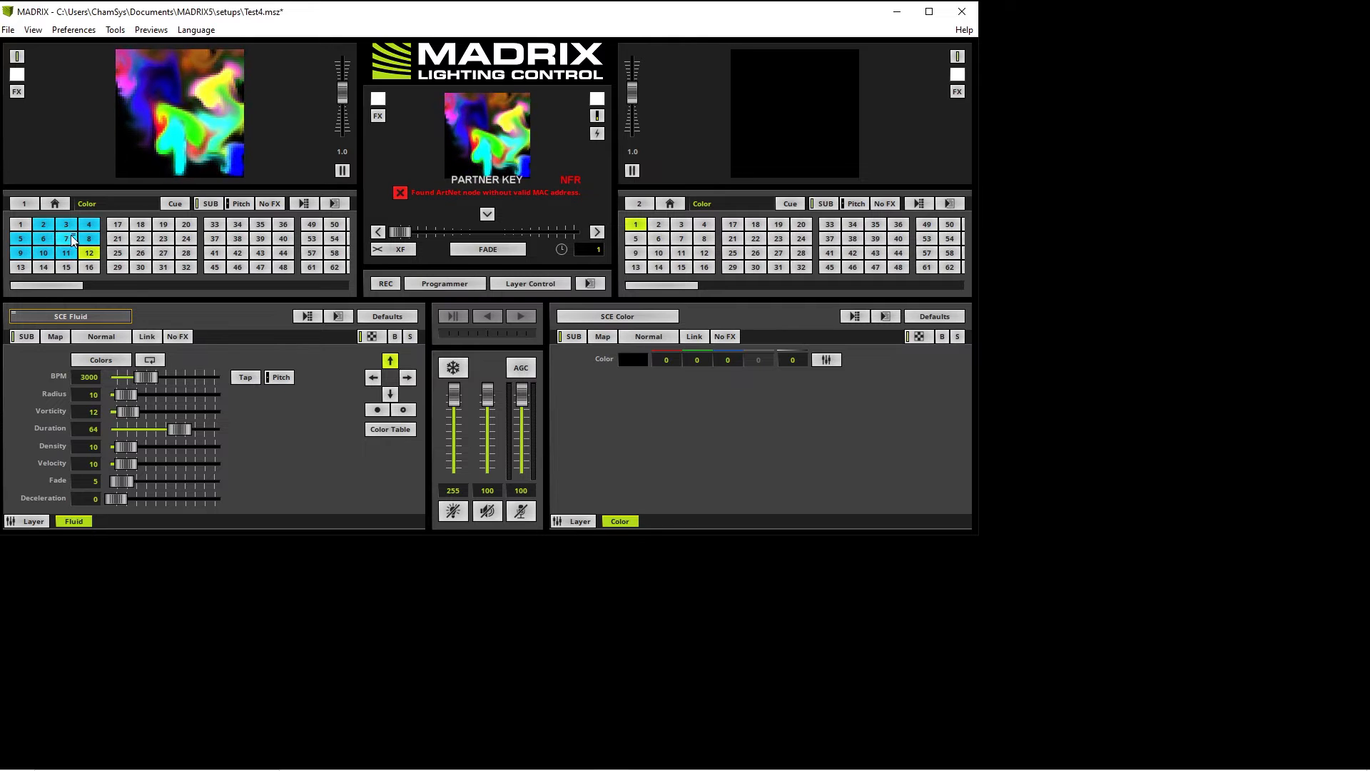
# Step: Recall storage place 10 on deck 1 and switch to MagicQ PC
pyautogui.moveTo(66, 237)
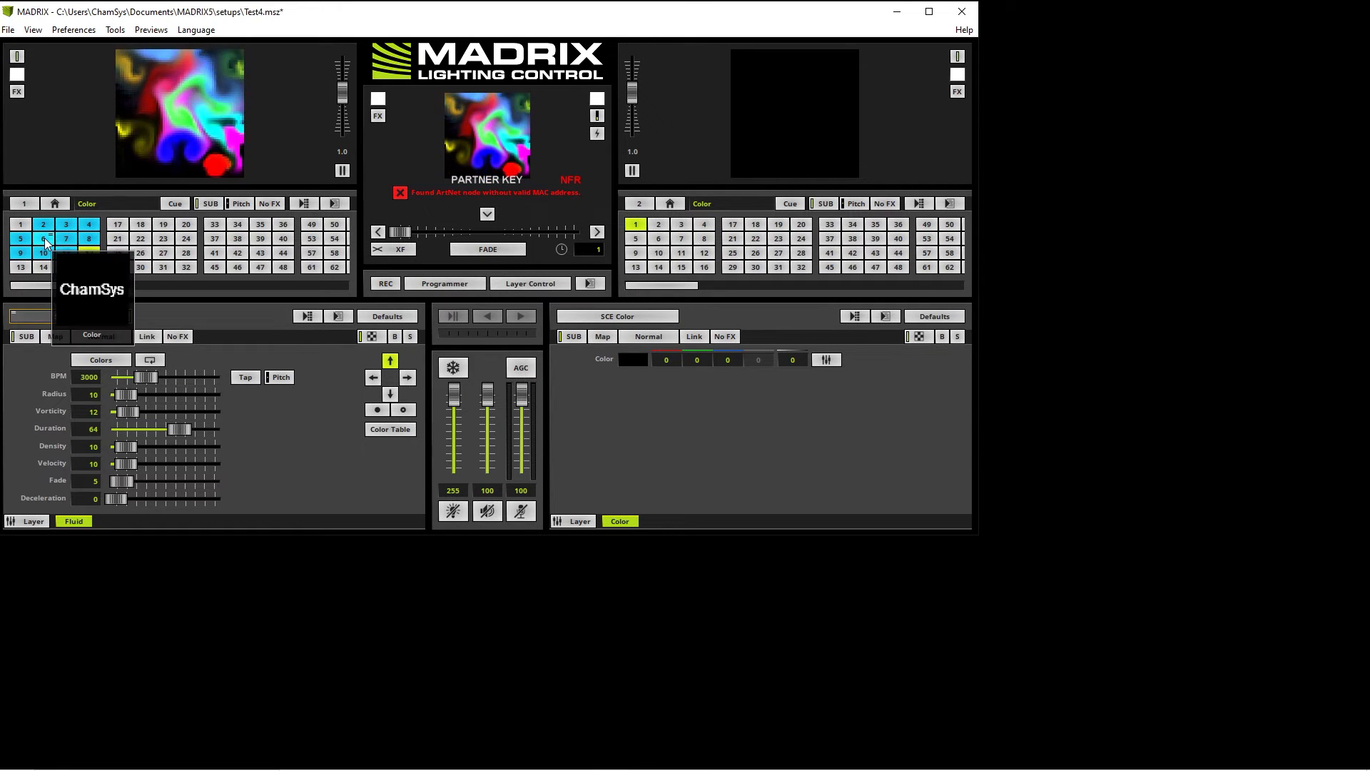
pyautogui.click(44, 253)
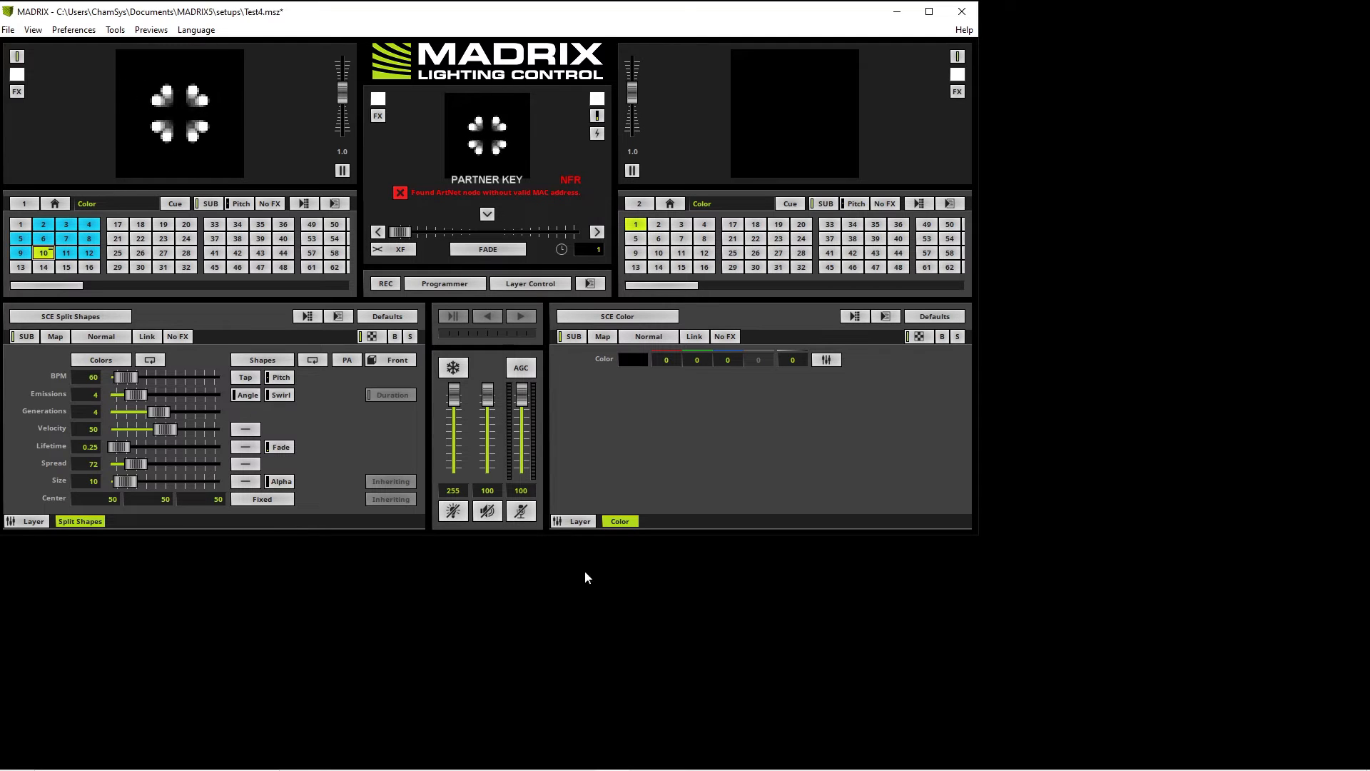
pyautogui.moveTo(485, 769)
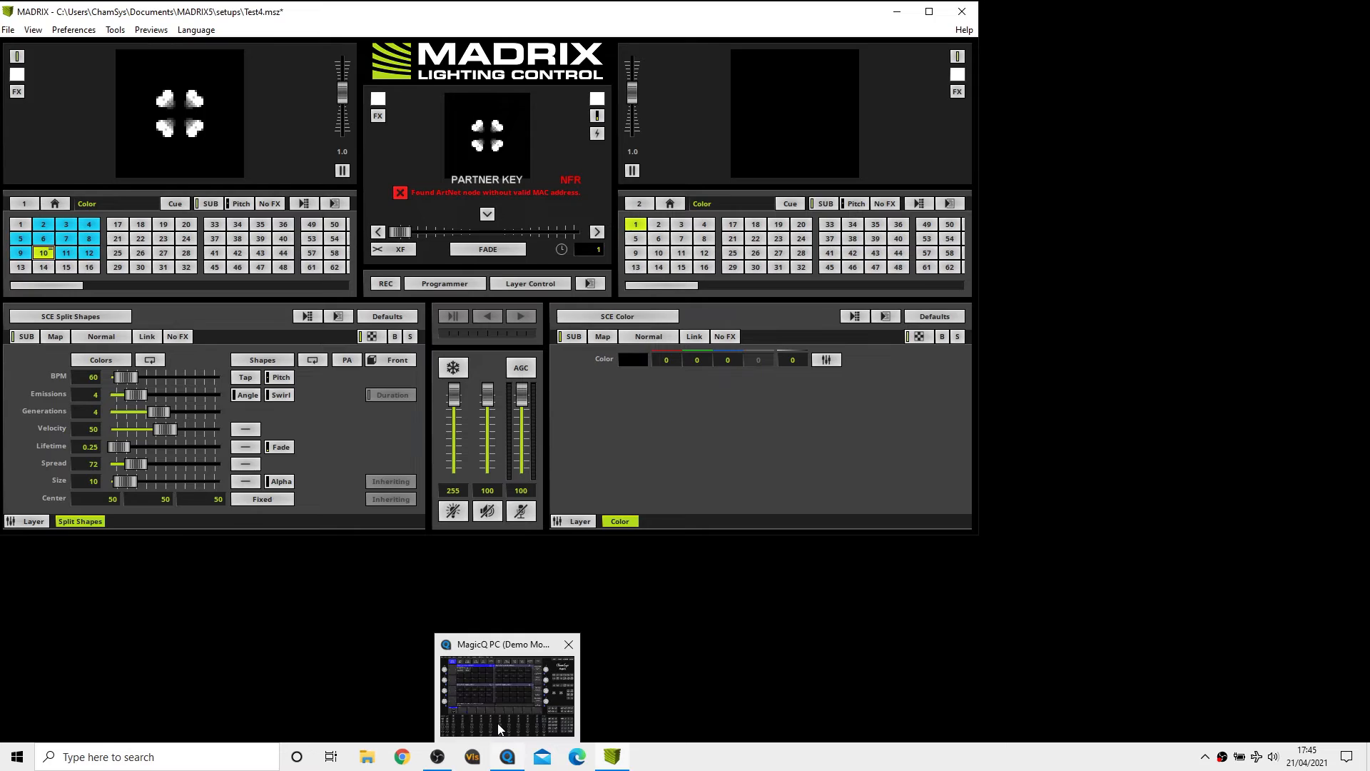
pyautogui.click(499, 723)
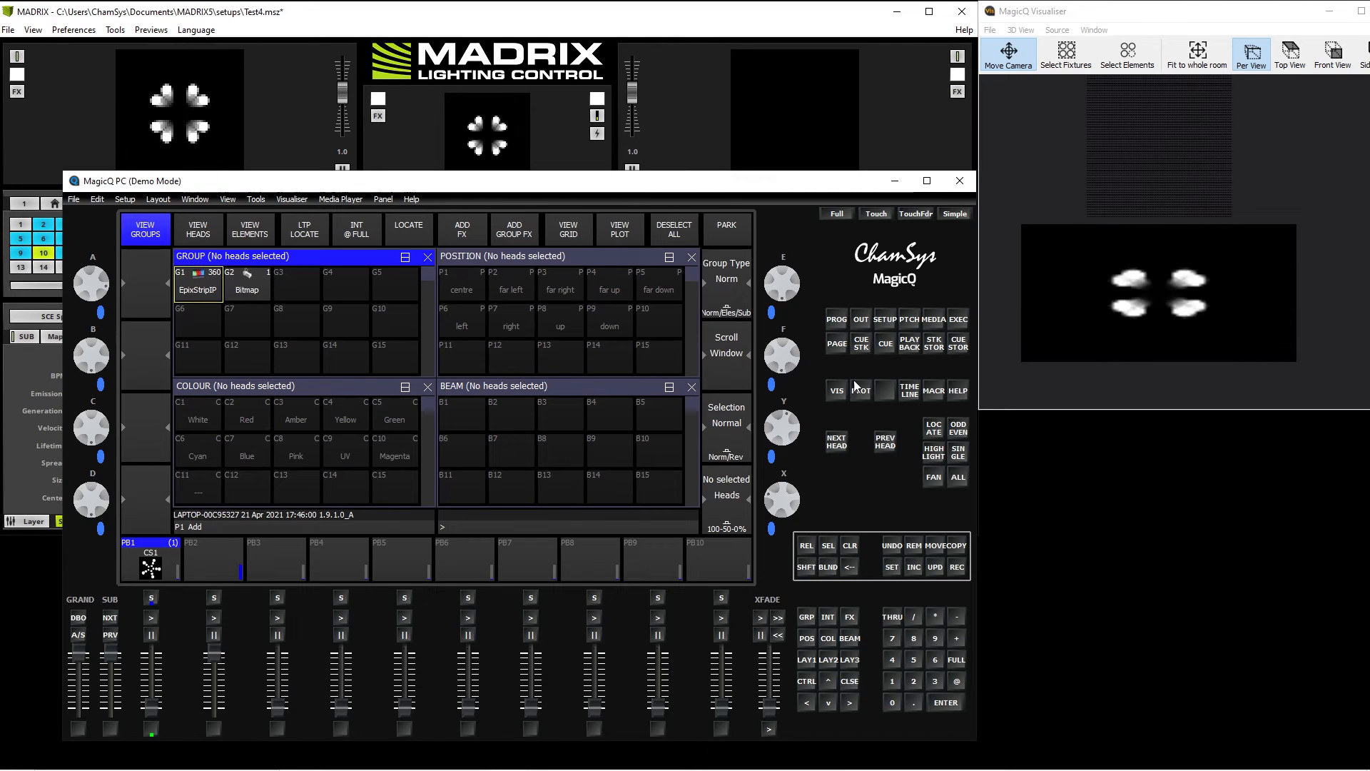
# Step: Start a new empty show from the setup window using the Normal (live) programming mode
pyautogui.click(884, 318)
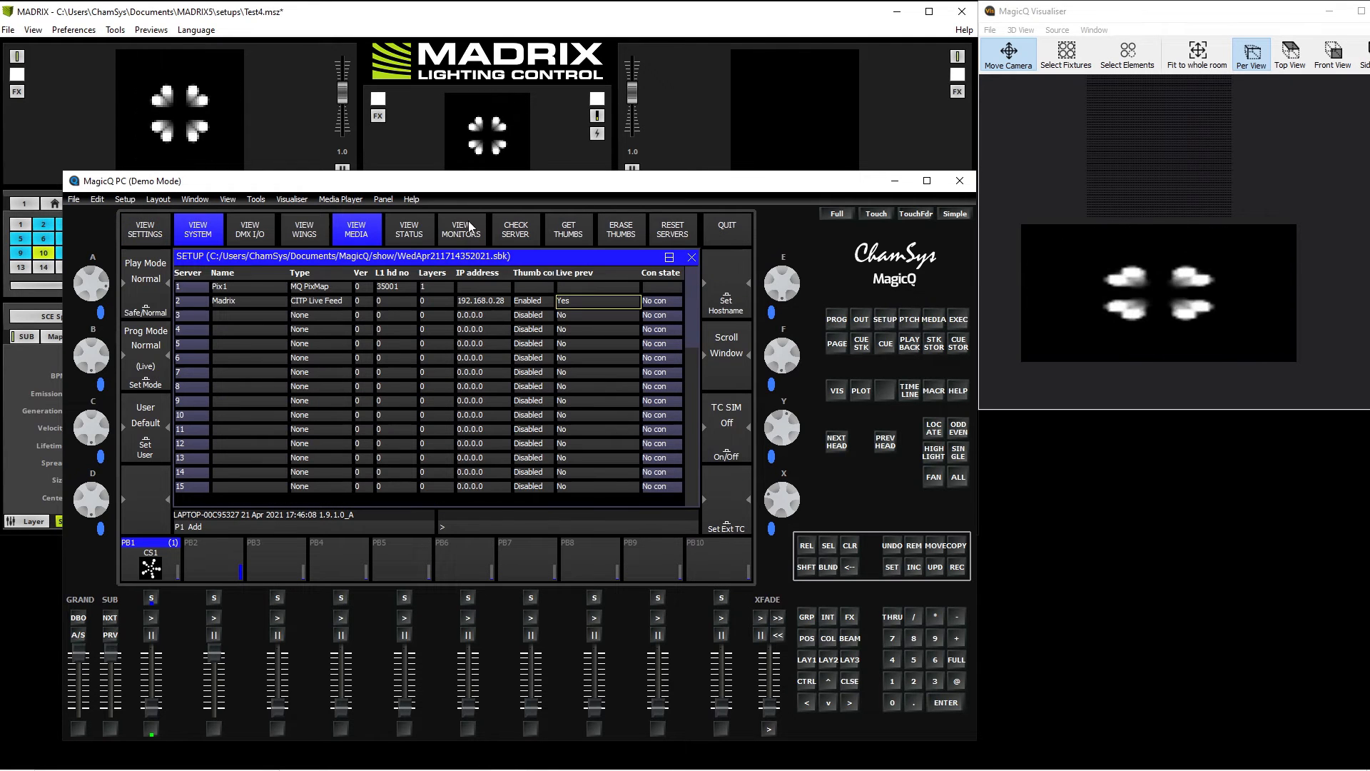
pyautogui.click(148, 231)
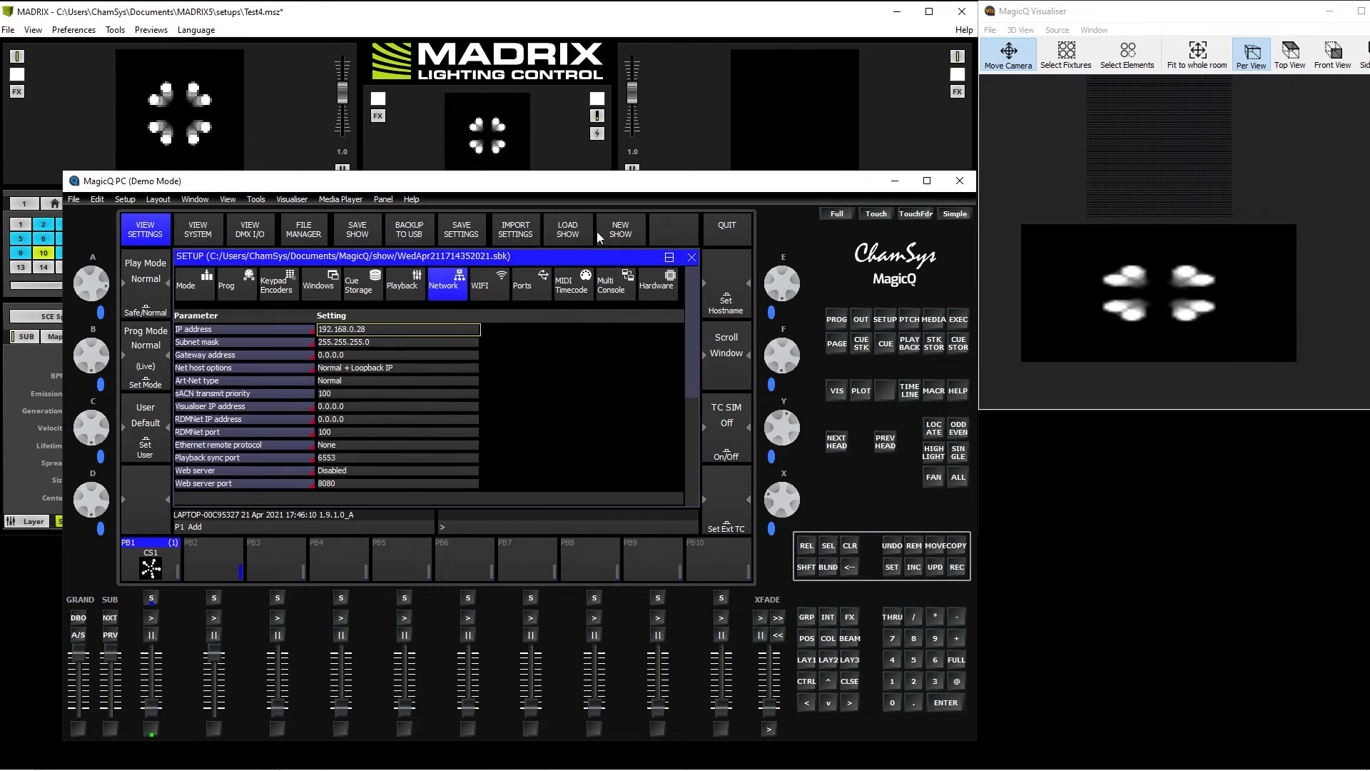
pyautogui.click(605, 228)
pyautogui.click(342, 404)
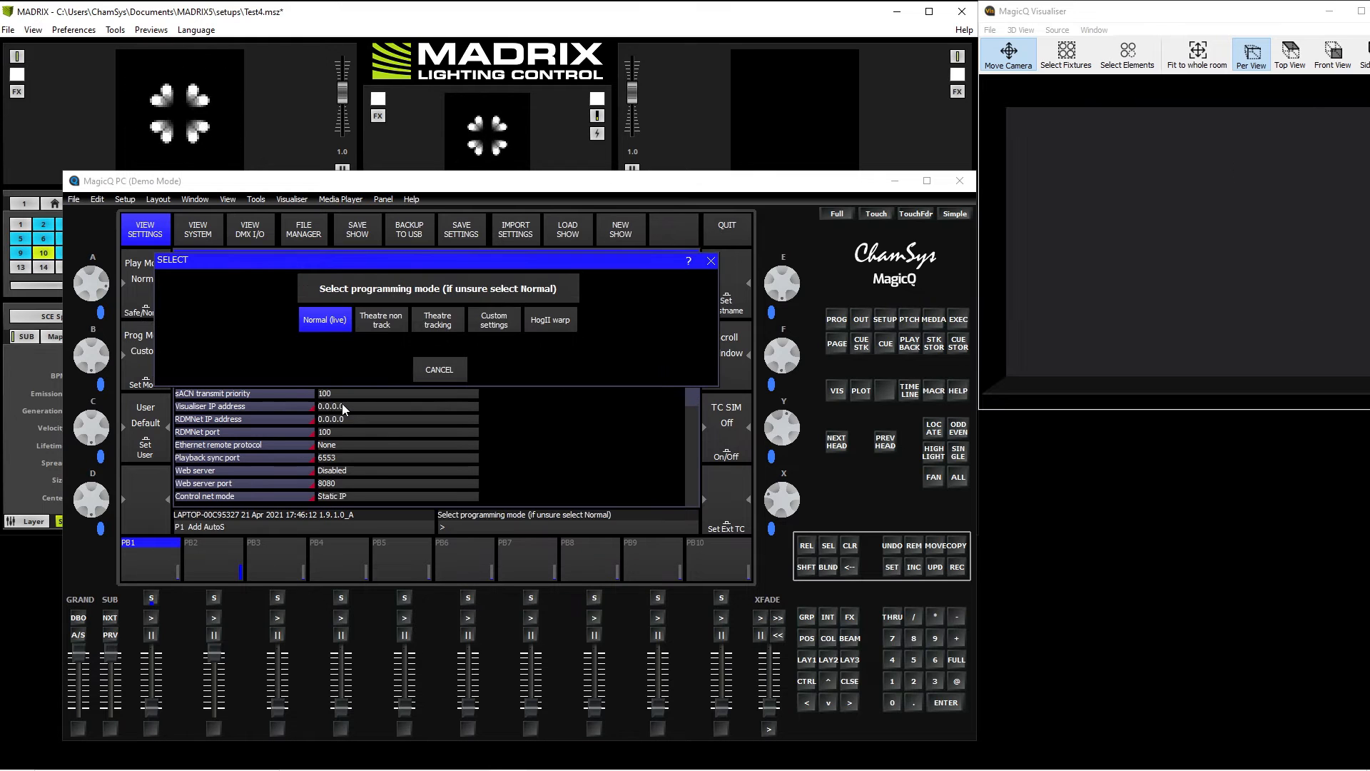
pyautogui.click(325, 320)
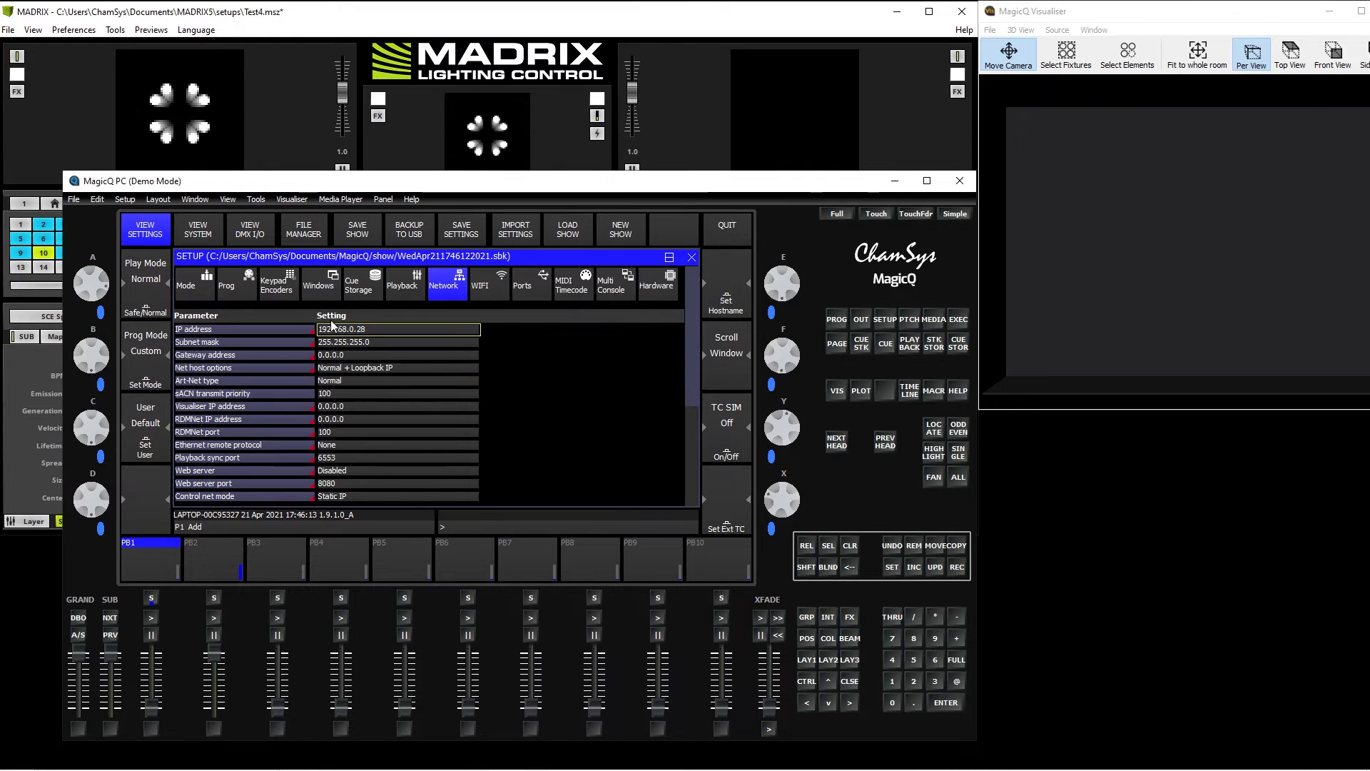
# Step: Insert a Form object in the patch's visualiser view and set its model to Sheet
pyautogui.click(807, 618)
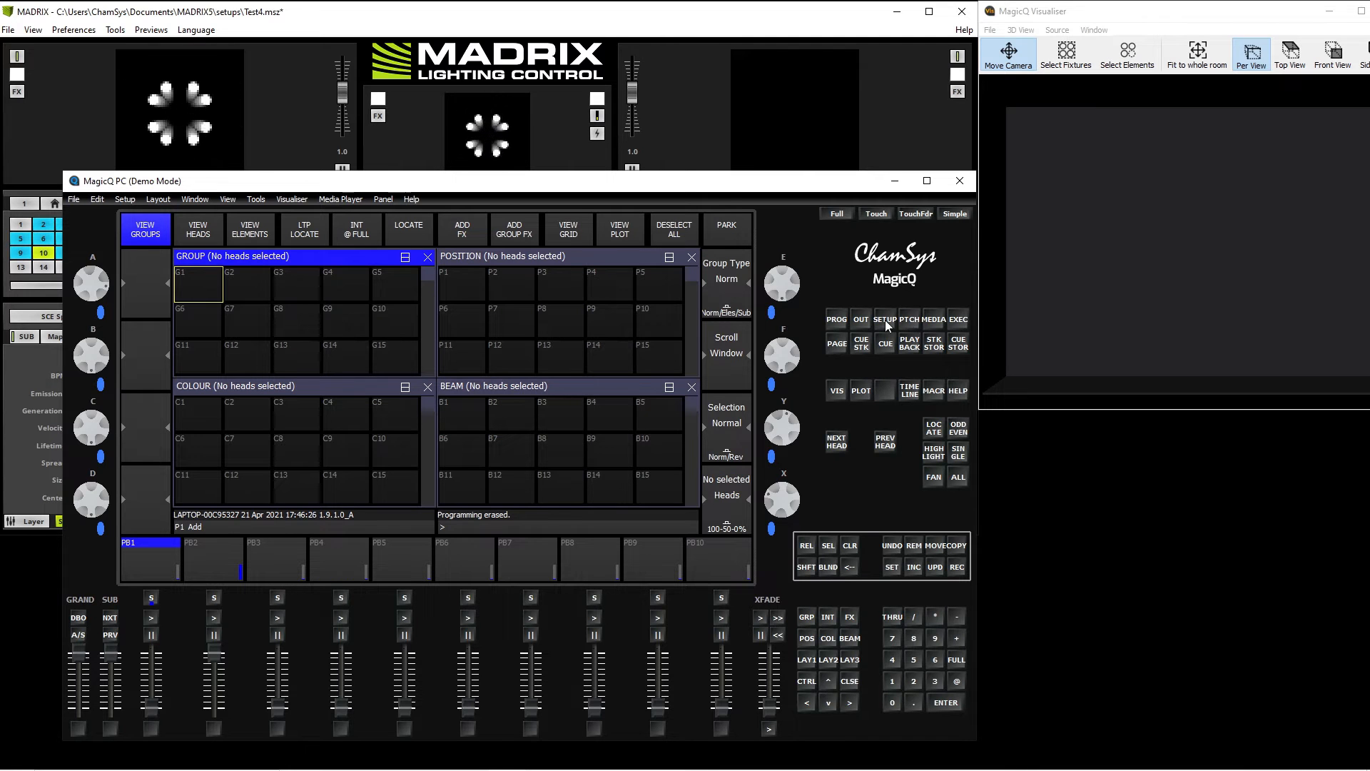
pyautogui.click(913, 322)
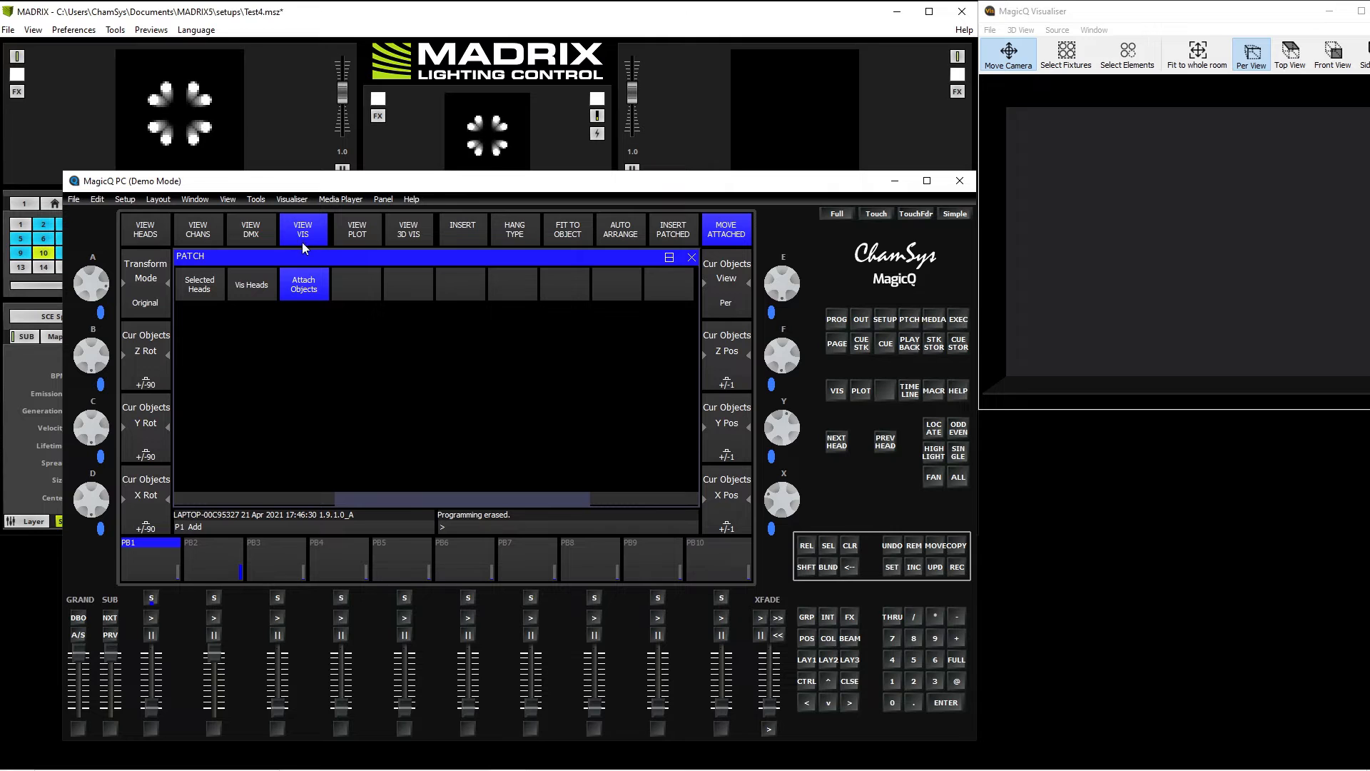
pyautogui.click(464, 229)
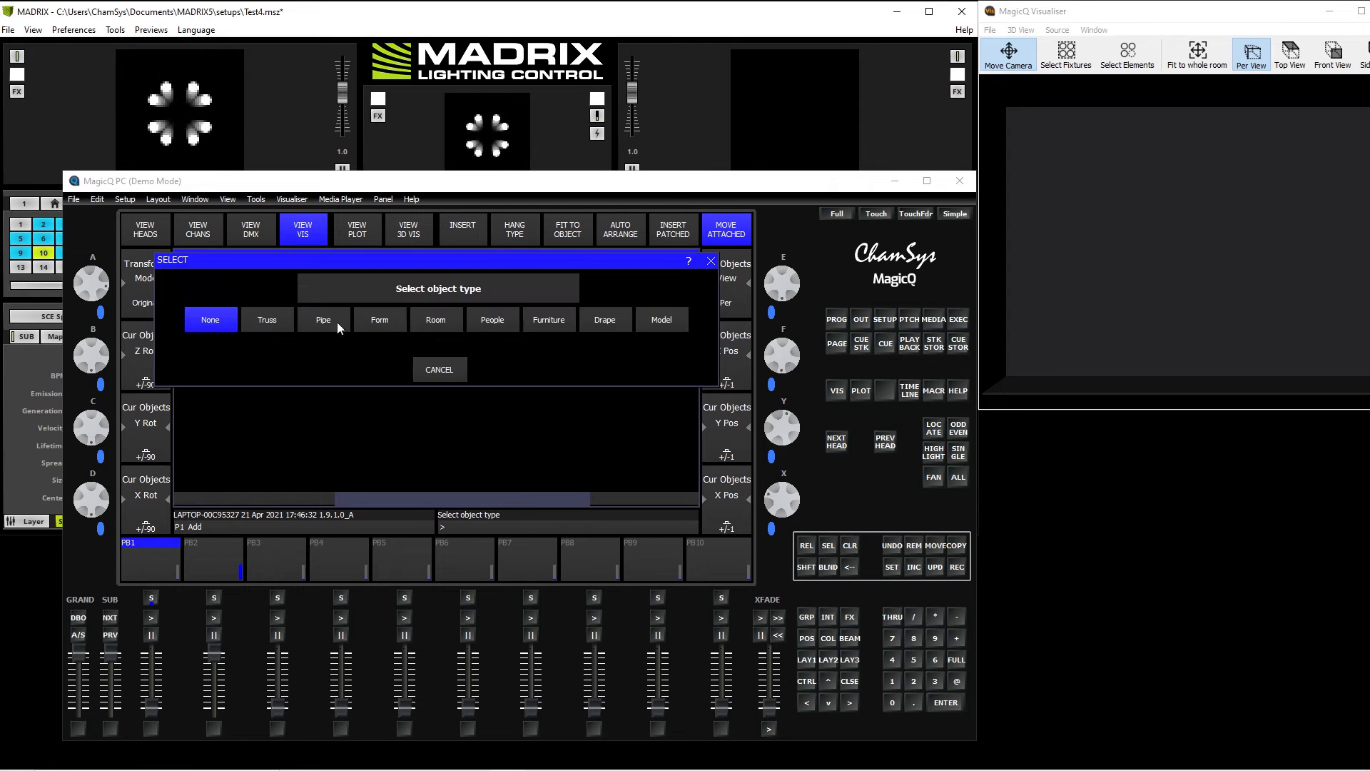
pyautogui.click(396, 321)
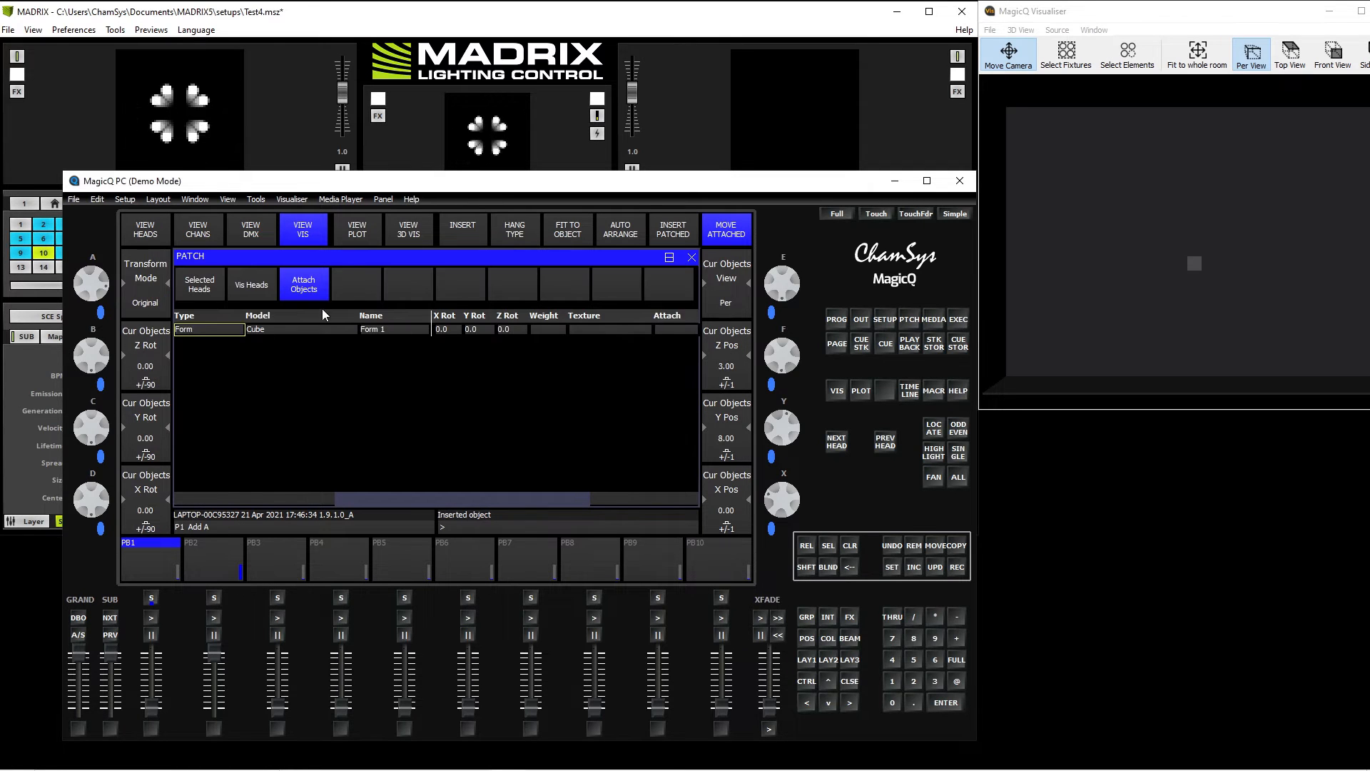
pyautogui.click(264, 328)
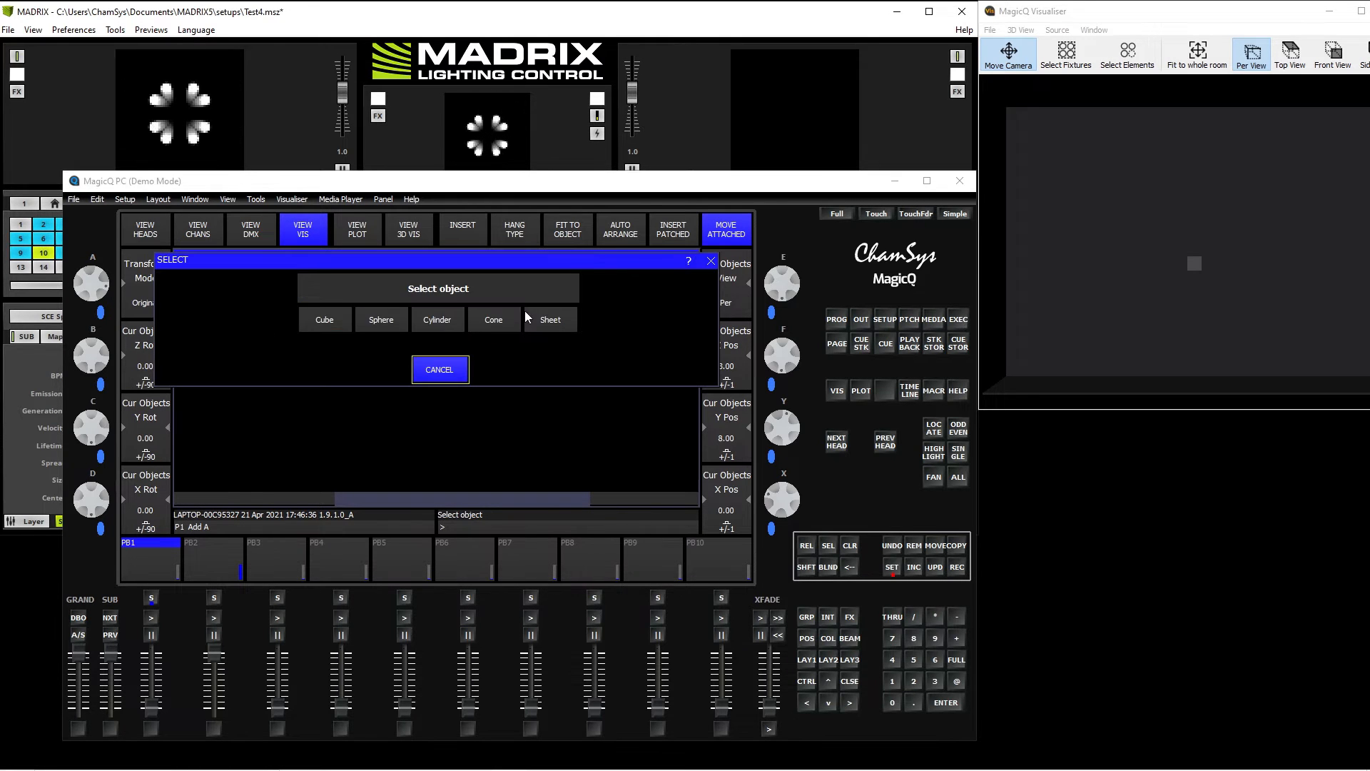
pyautogui.click(546, 316)
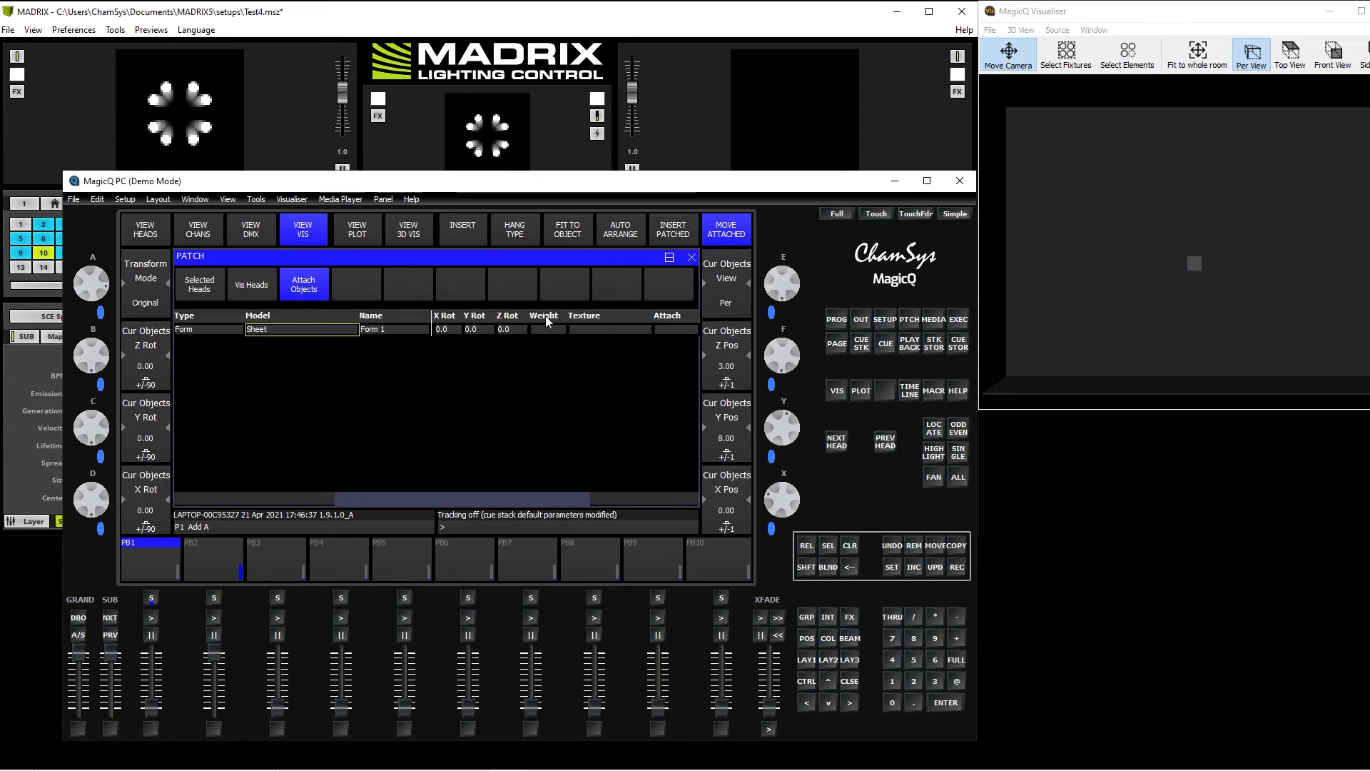
# Step: Set the width of the Sheet form to 10 in the visualiser object list
pyautogui.click(441, 329)
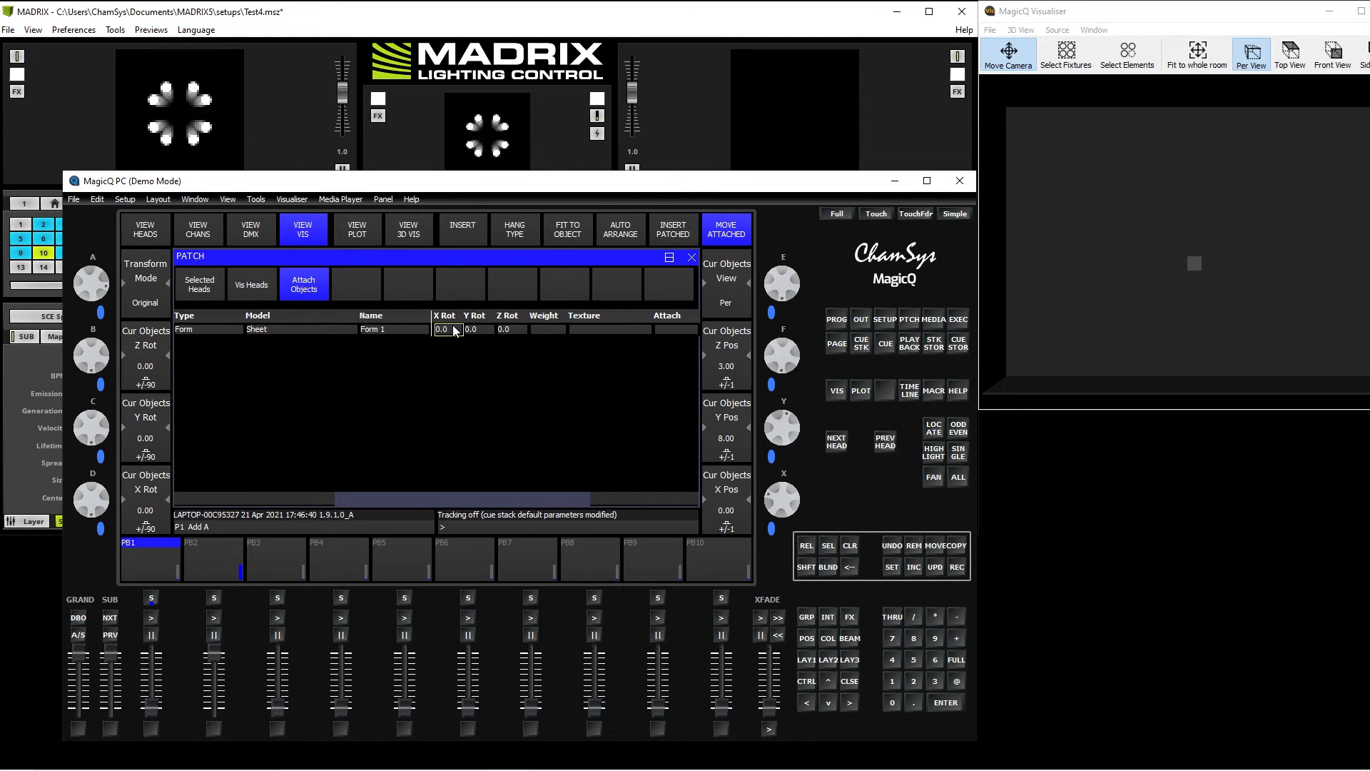
pyautogui.press('Left')
pyautogui.press('Left')
pyautogui.press('Left')
pyautogui.press('Left')
pyautogui.press('Left')
pyautogui.press('Left')
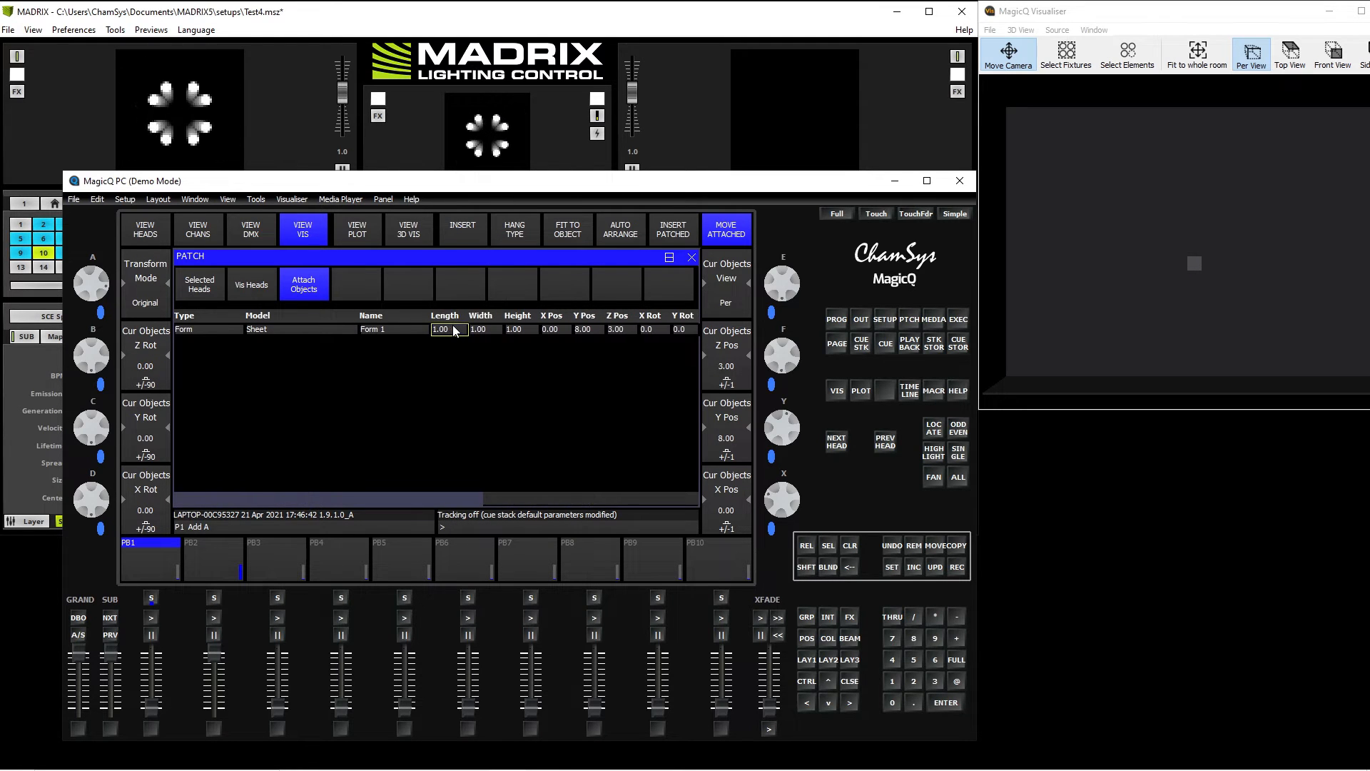
pyautogui.click(486, 329)
pyautogui.write('10')
pyautogui.press('Return')
# Step: Set the Sheet form's height to 5 and its texture to mp1 in the visualiser object list
pyautogui.click(513, 333)
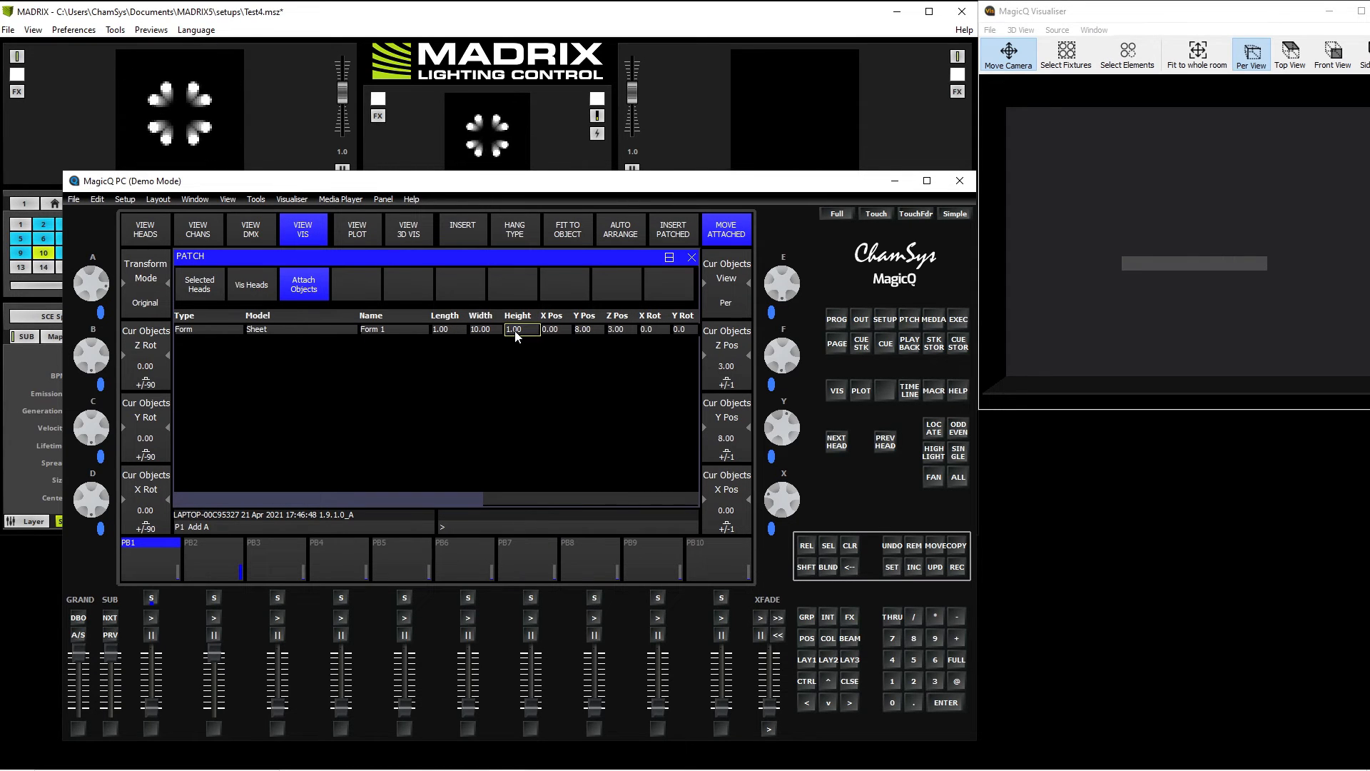
pyautogui.press('Return')
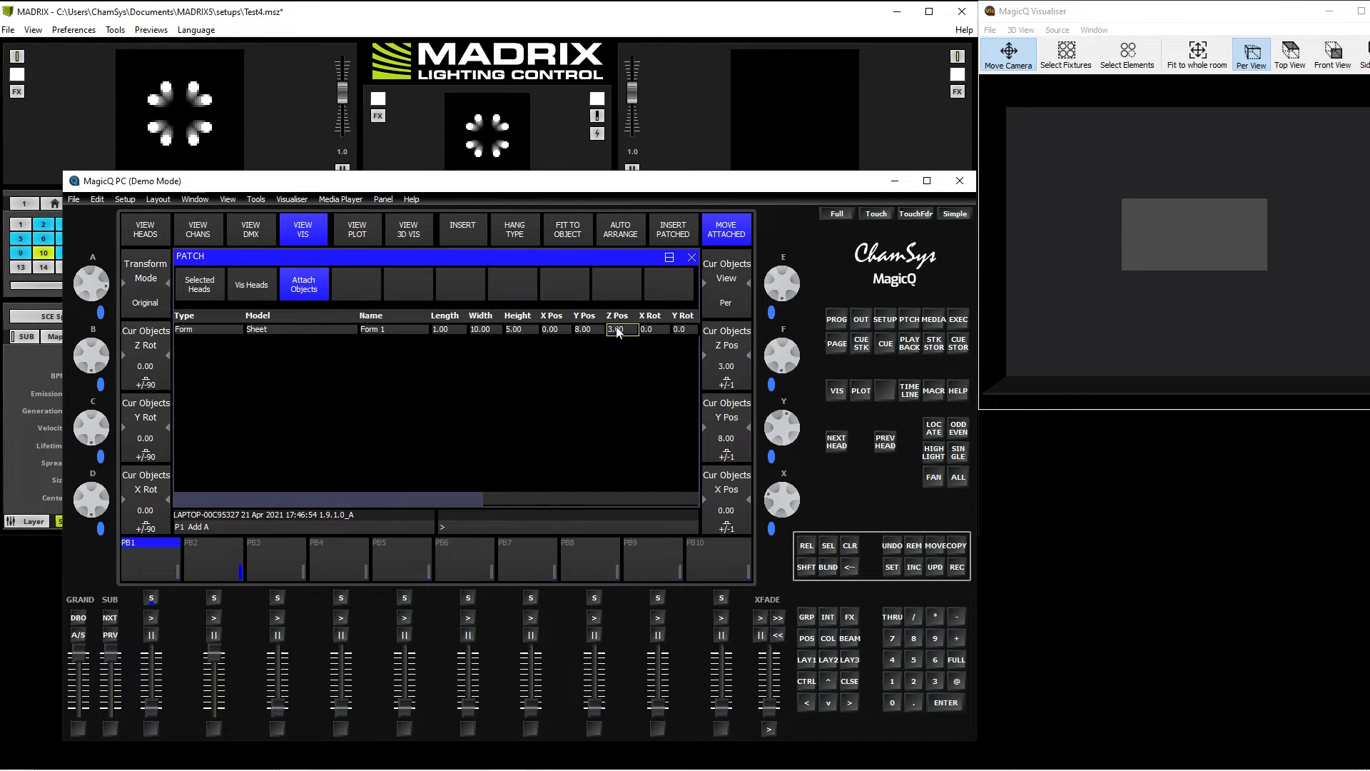
pyautogui.press('Right')
pyautogui.press('Right')
pyautogui.press('Right')
pyautogui.press('Right')
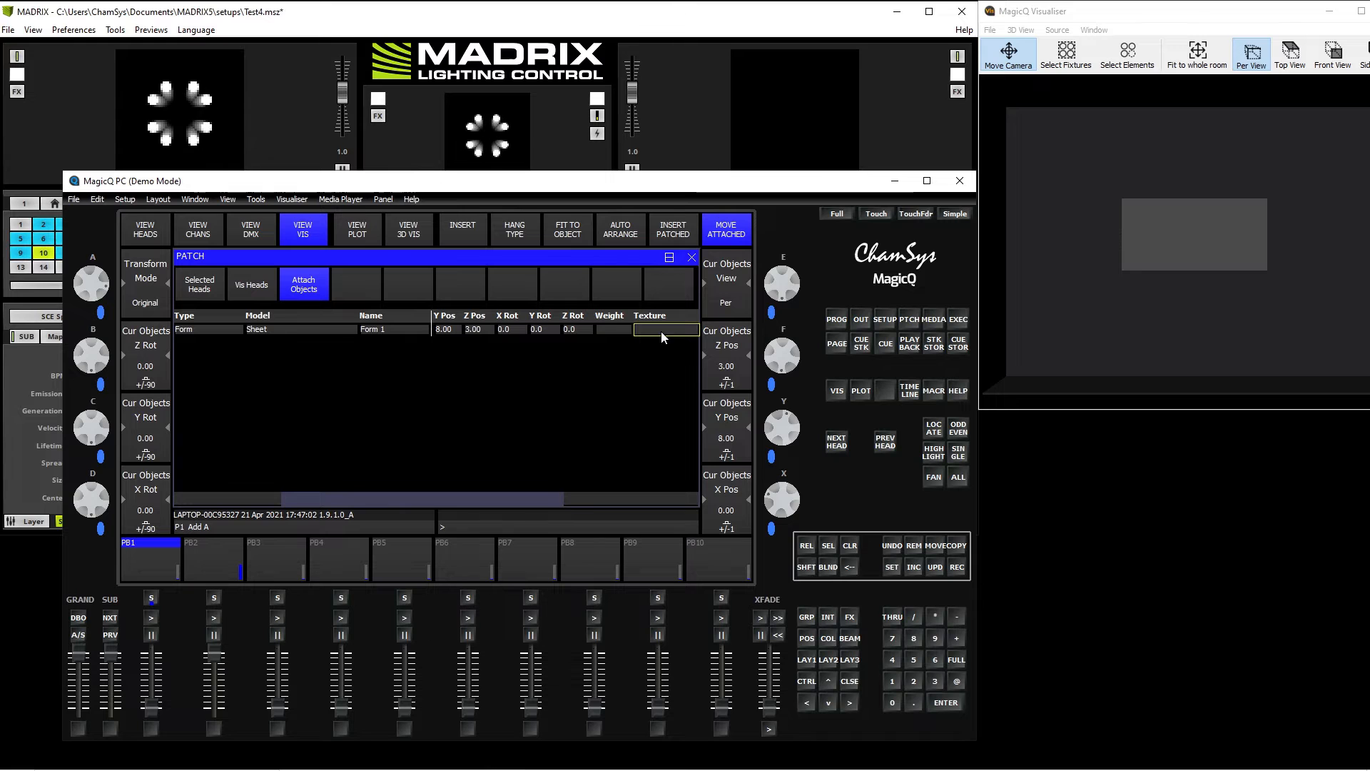
pyautogui.write('mp1')
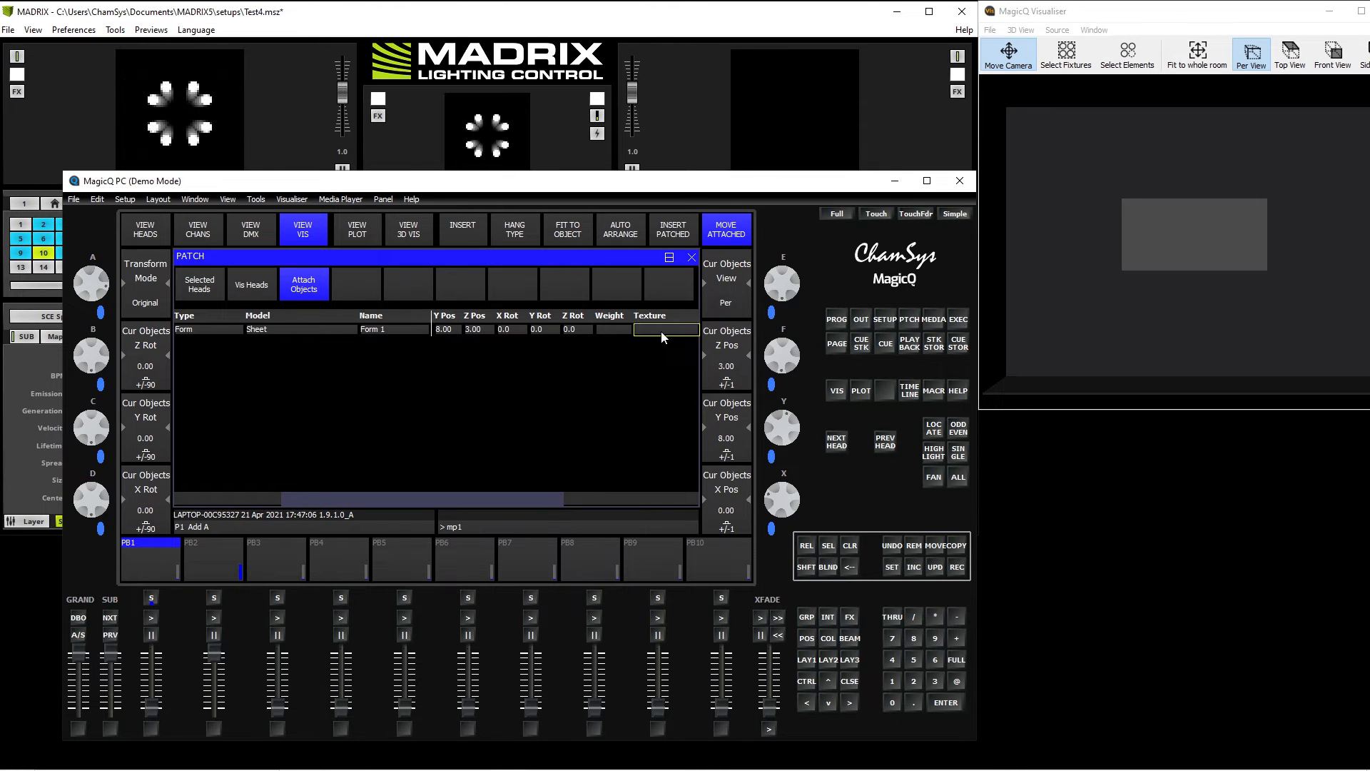
pyautogui.click(662, 330)
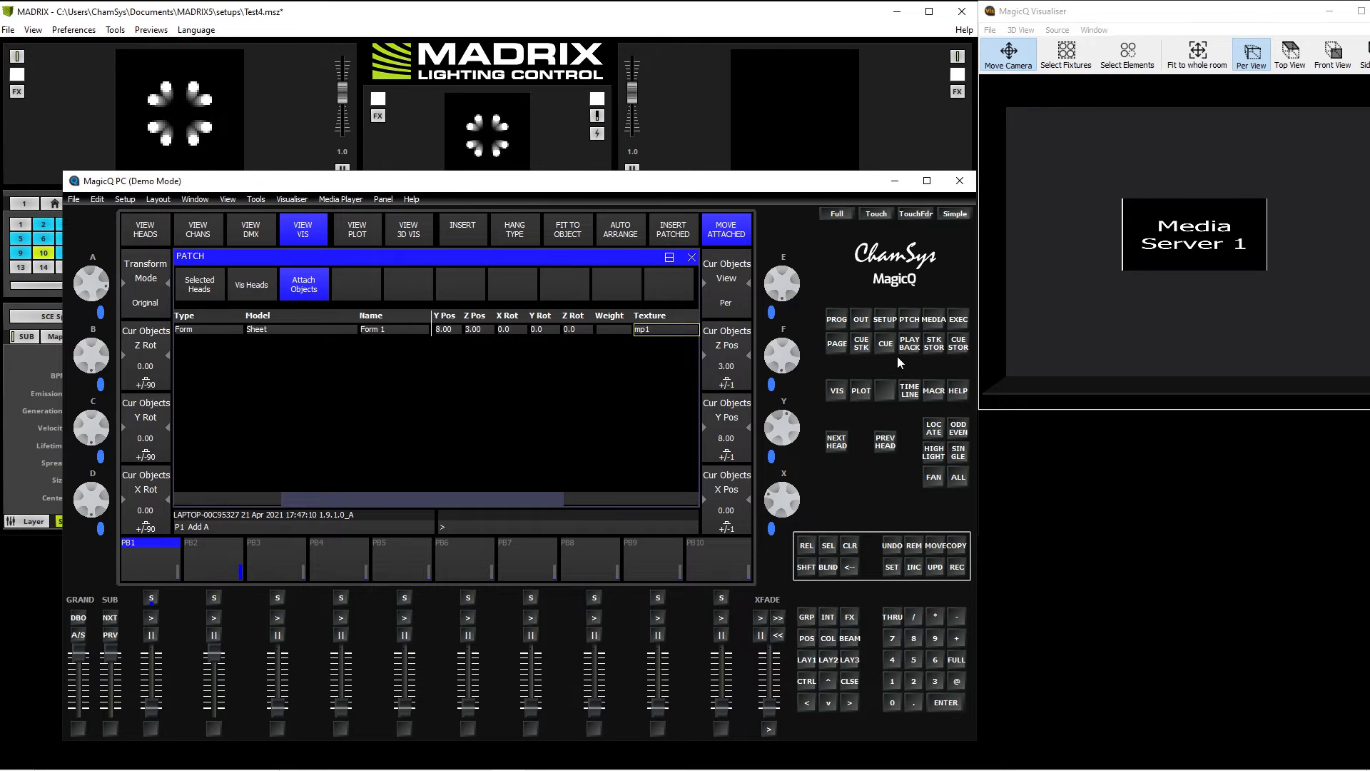
# Step: Name the first media server madrix in the system setup's media server list
pyautogui.click(140, 234)
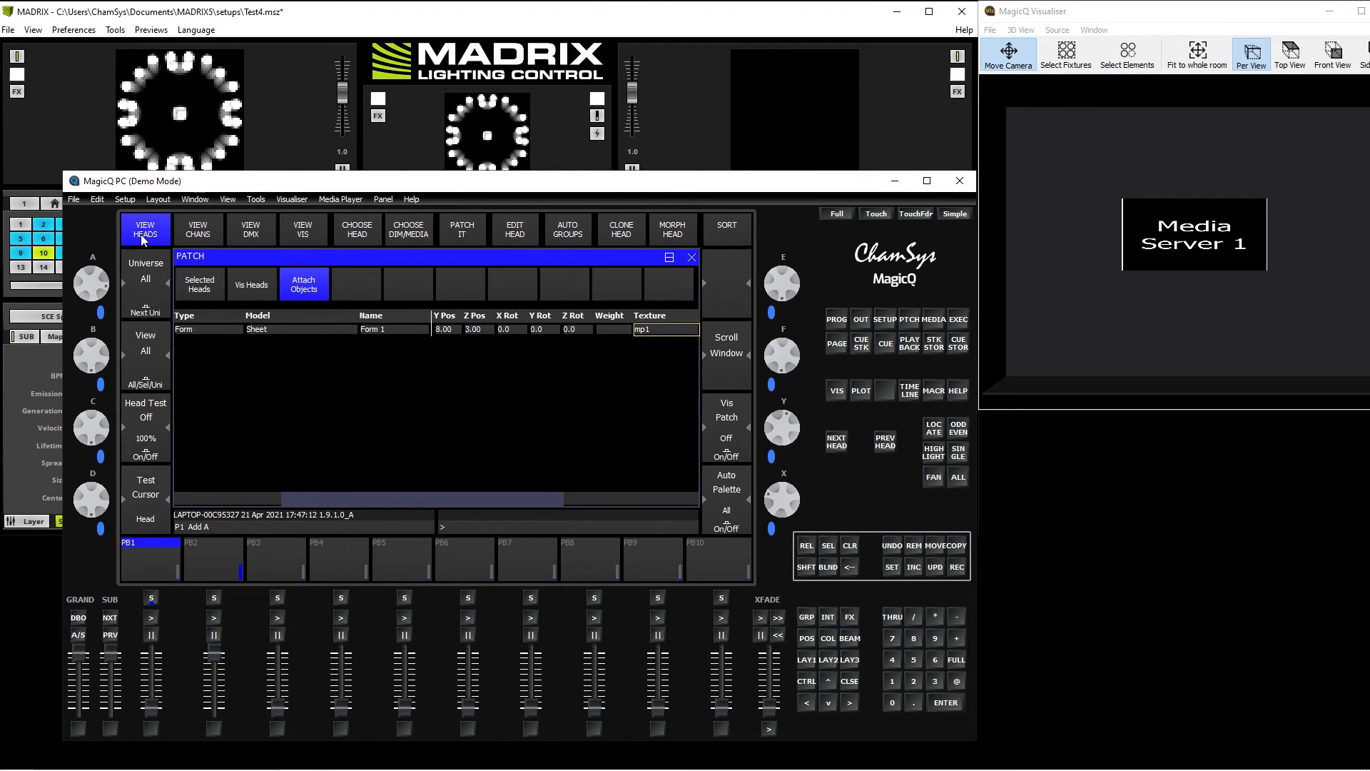
pyautogui.click(887, 319)
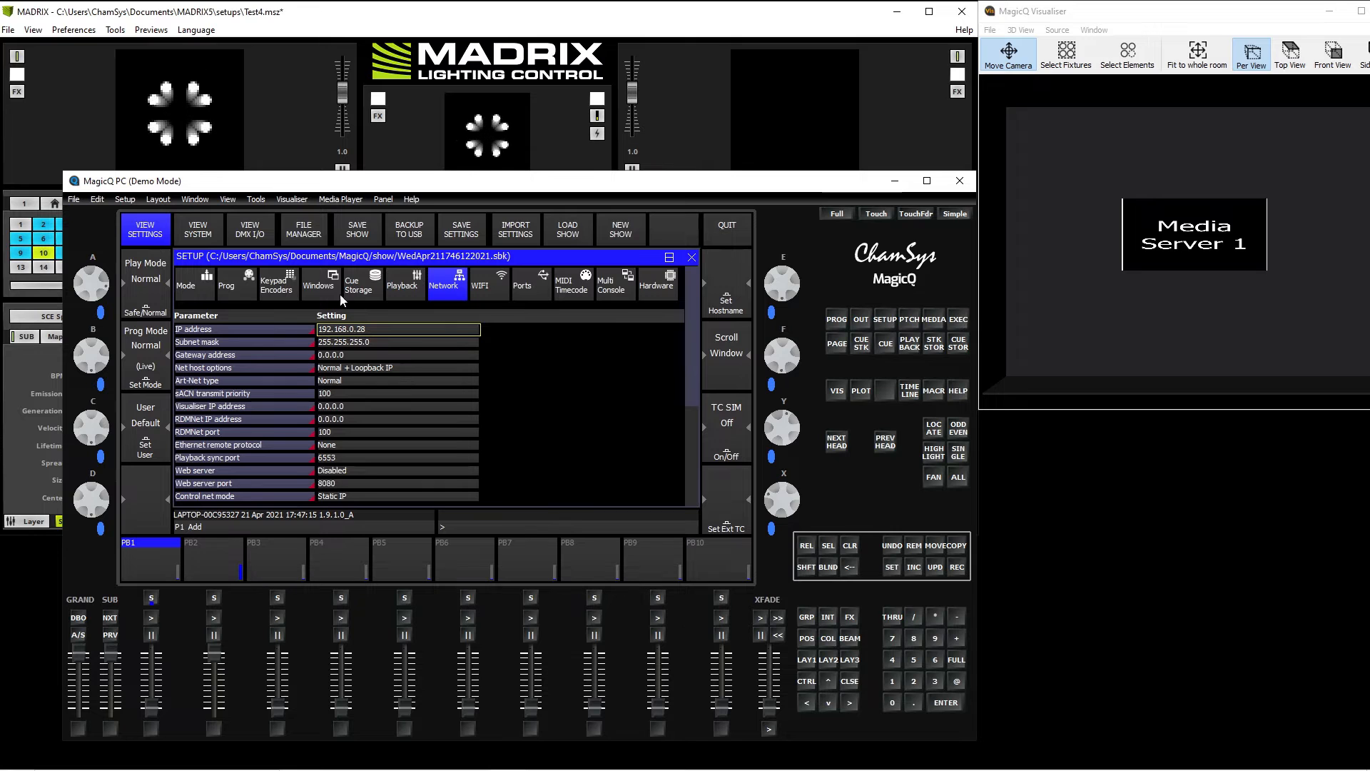
pyautogui.click(200, 228)
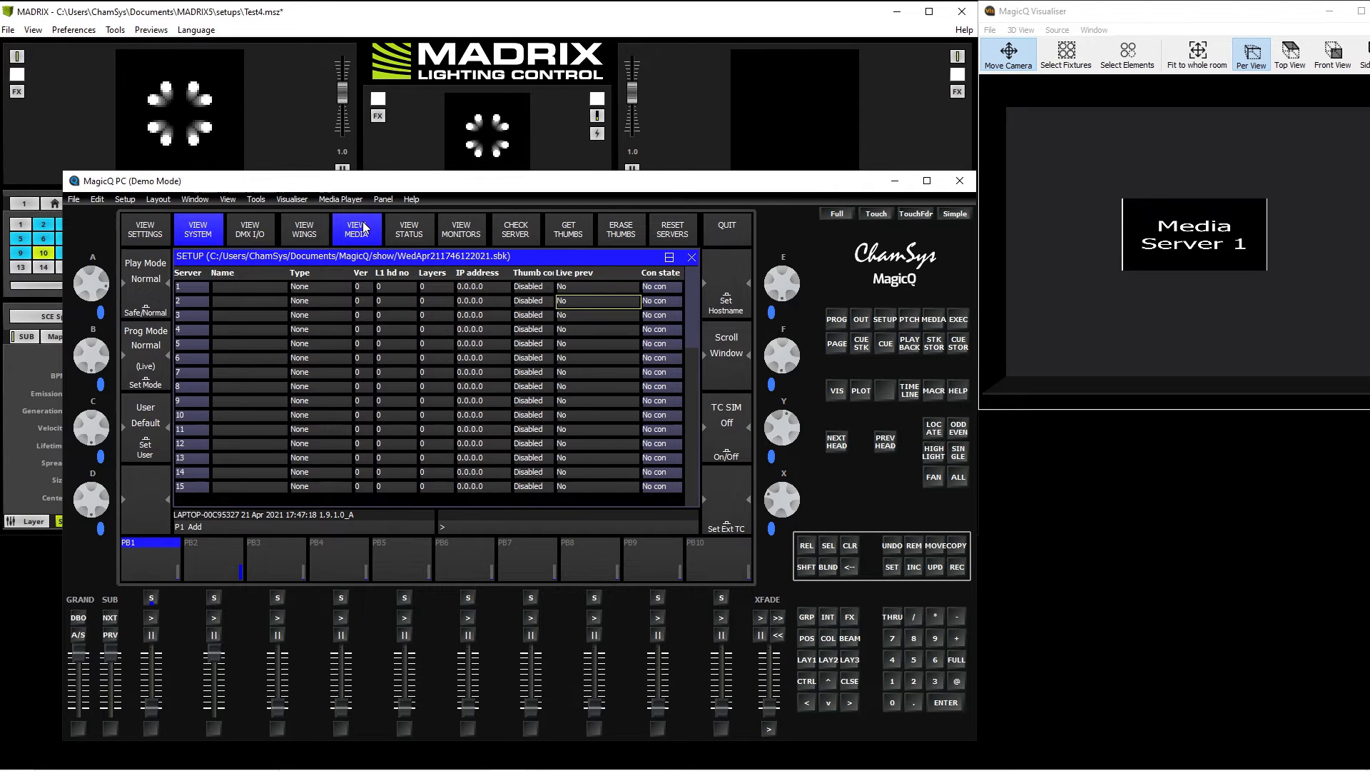
pyautogui.click(229, 287)
pyautogui.write('madrix')
pyautogui.press('Return')
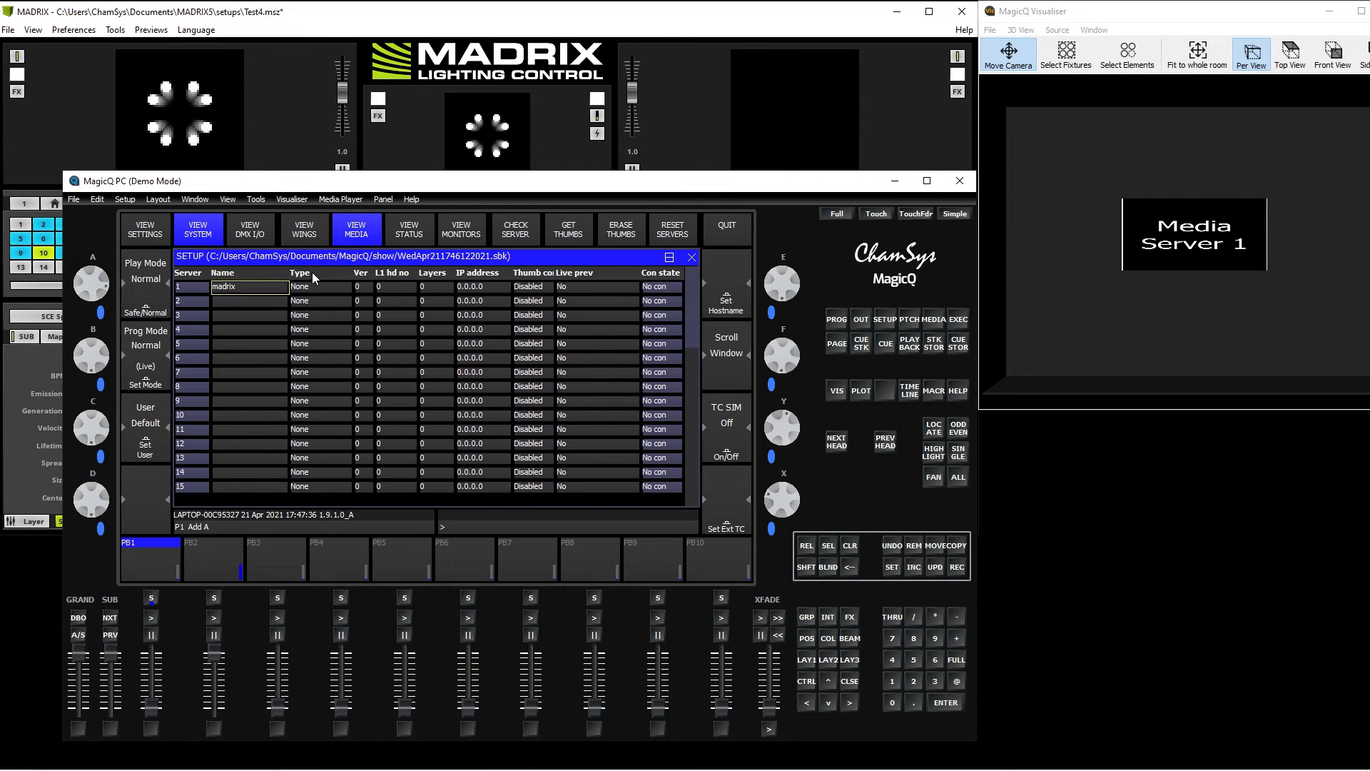
# Step: Set the madrix server's type to CITP Live Feed
pyautogui.click(306, 286)
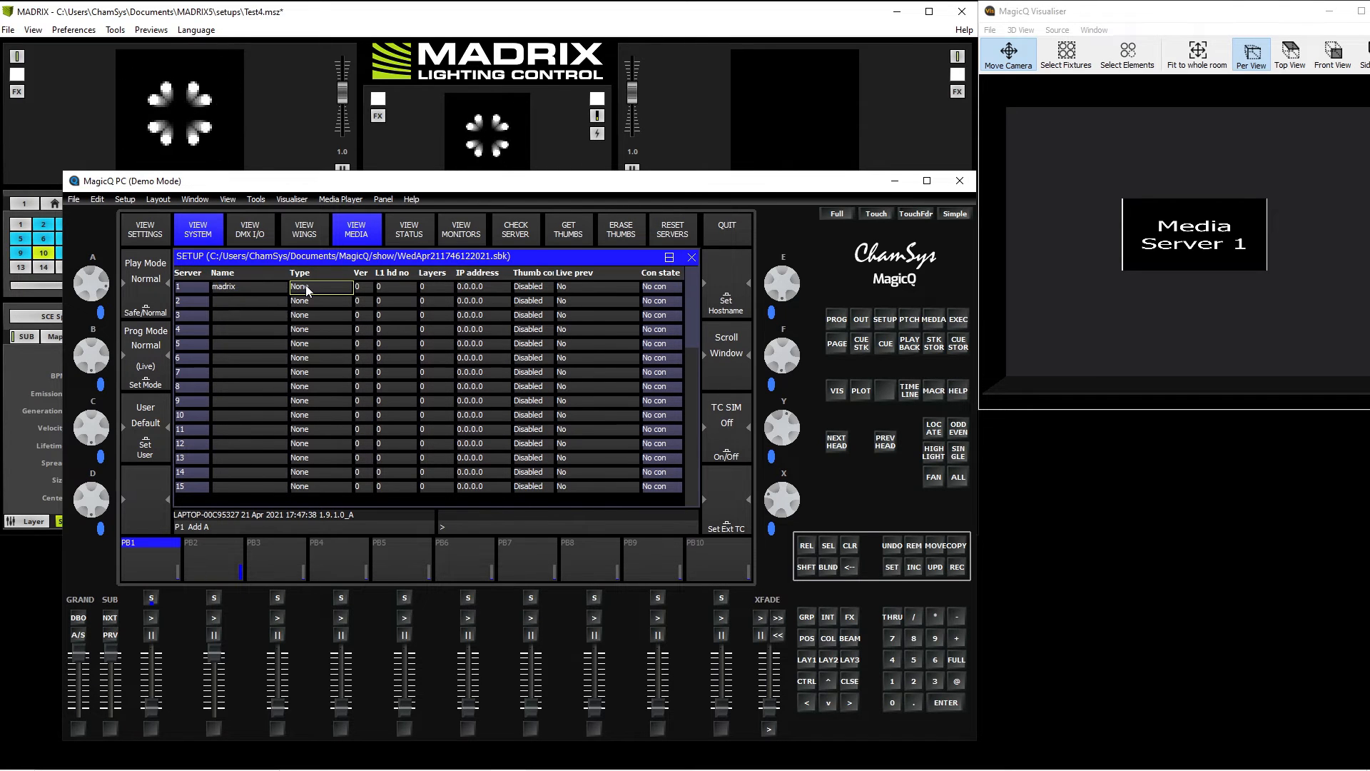
pyautogui.click(307, 287)
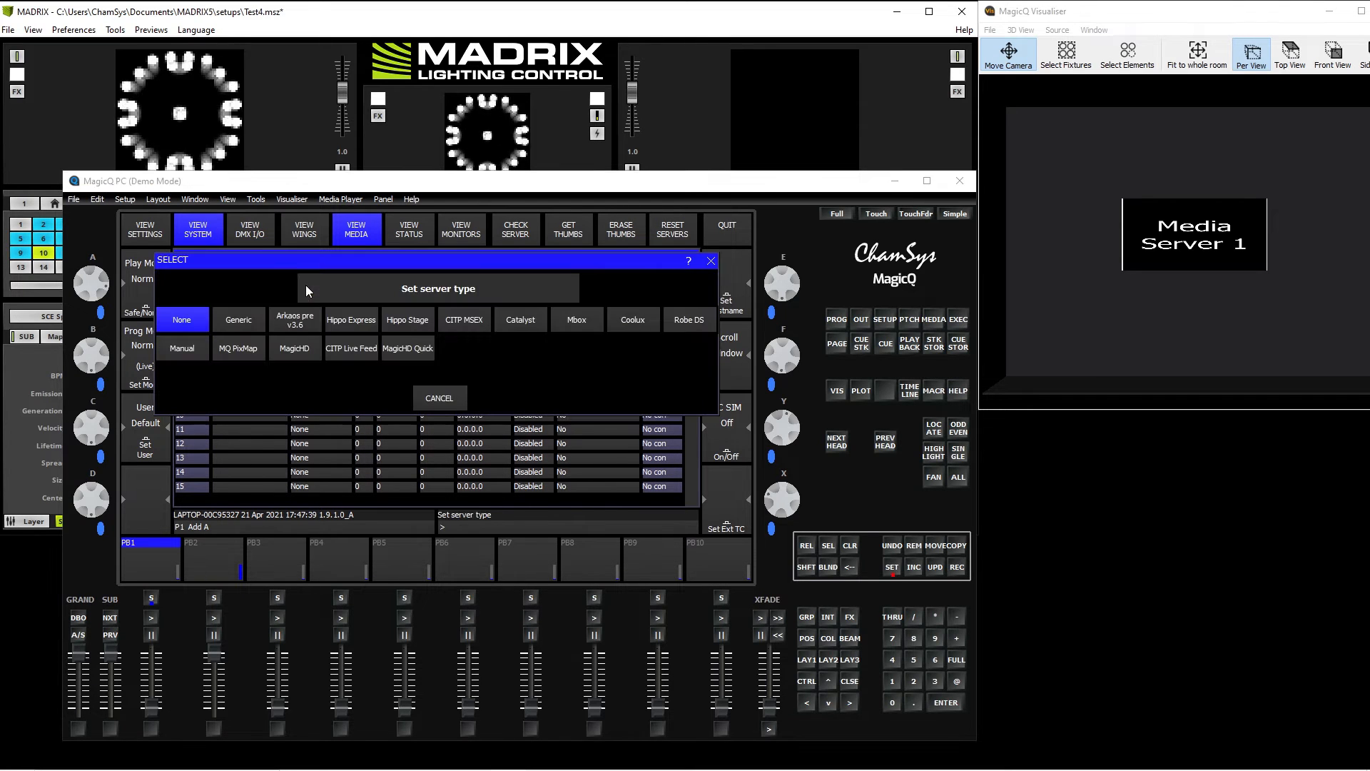
pyautogui.click(346, 350)
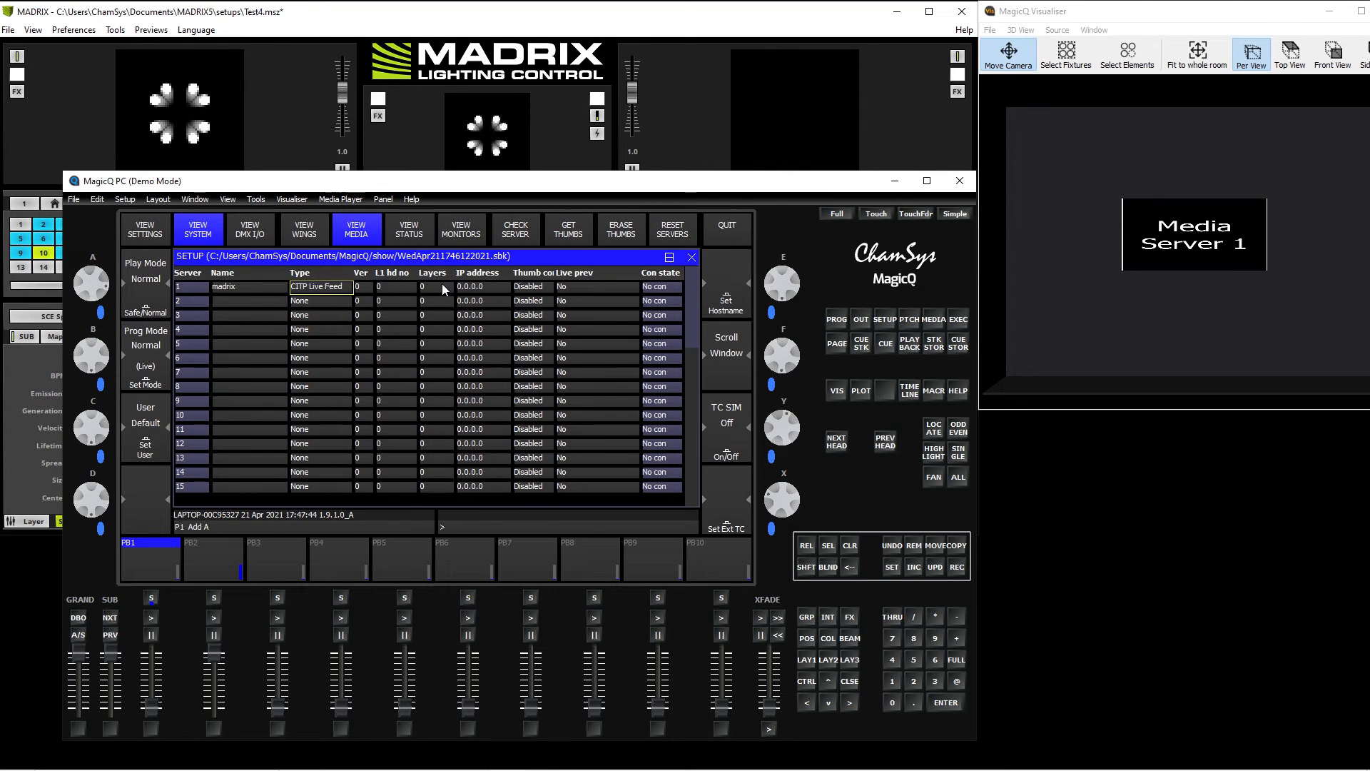
# Step: Look up the console's IP address in the network settings and enter it, 192.168.0.28, as the madrix server's IP address
pyautogui.click(478, 285)
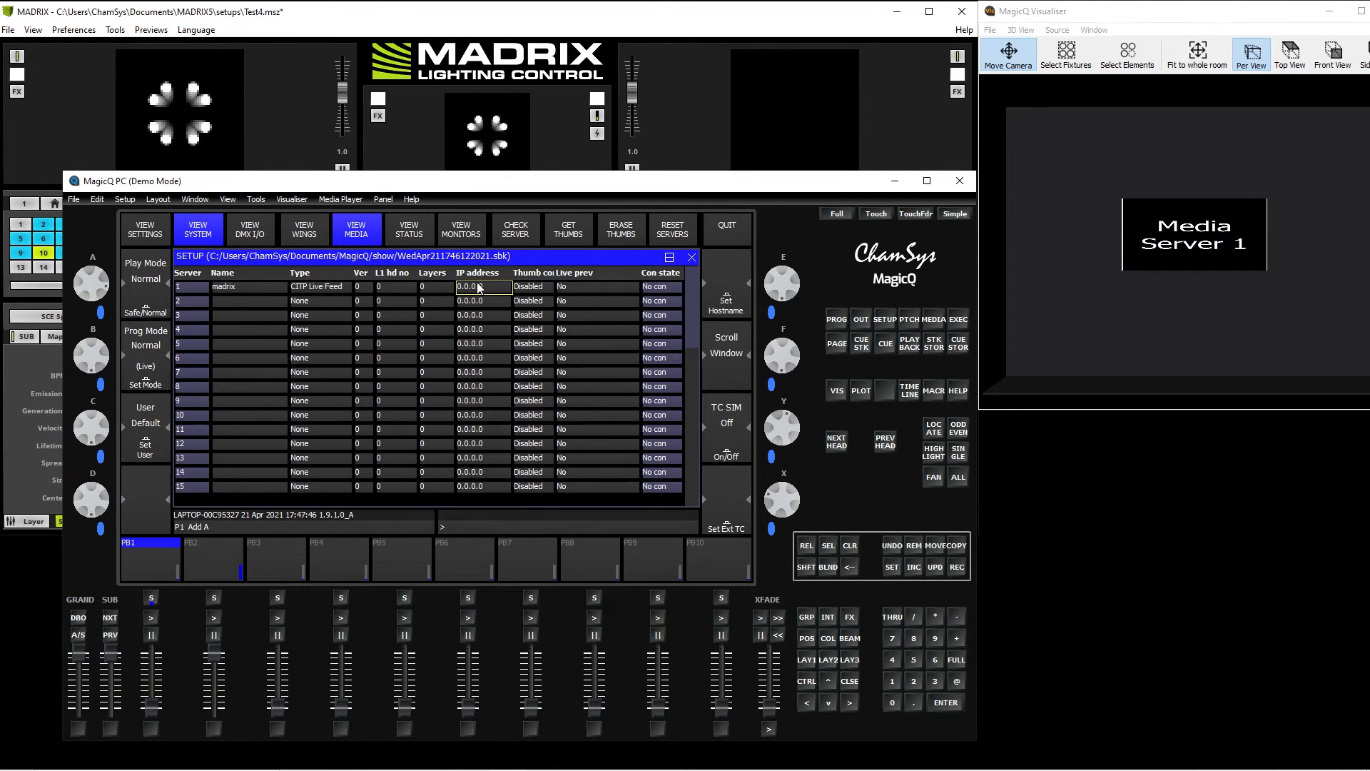
pyautogui.click(145, 229)
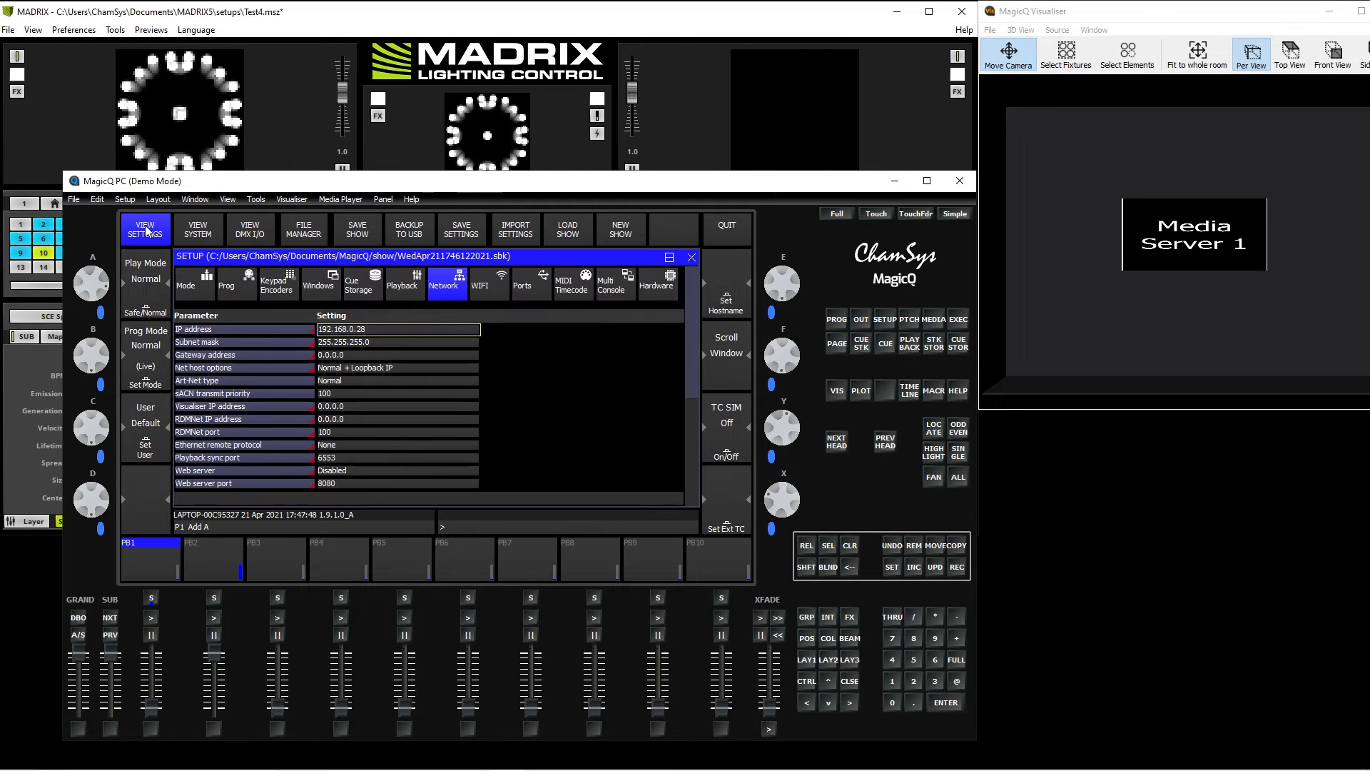
pyautogui.click(459, 288)
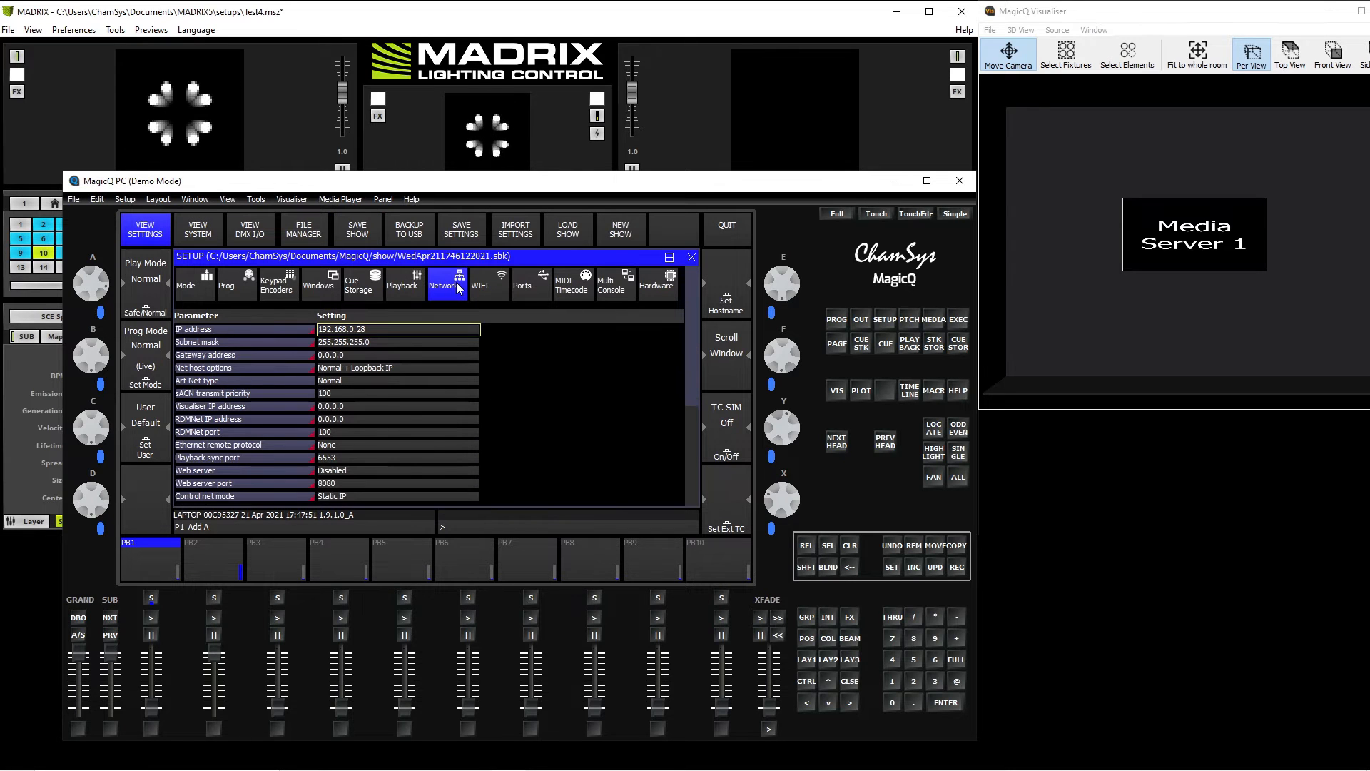
pyautogui.click(356, 333)
pyautogui.click(469, 323)
pyautogui.click(203, 234)
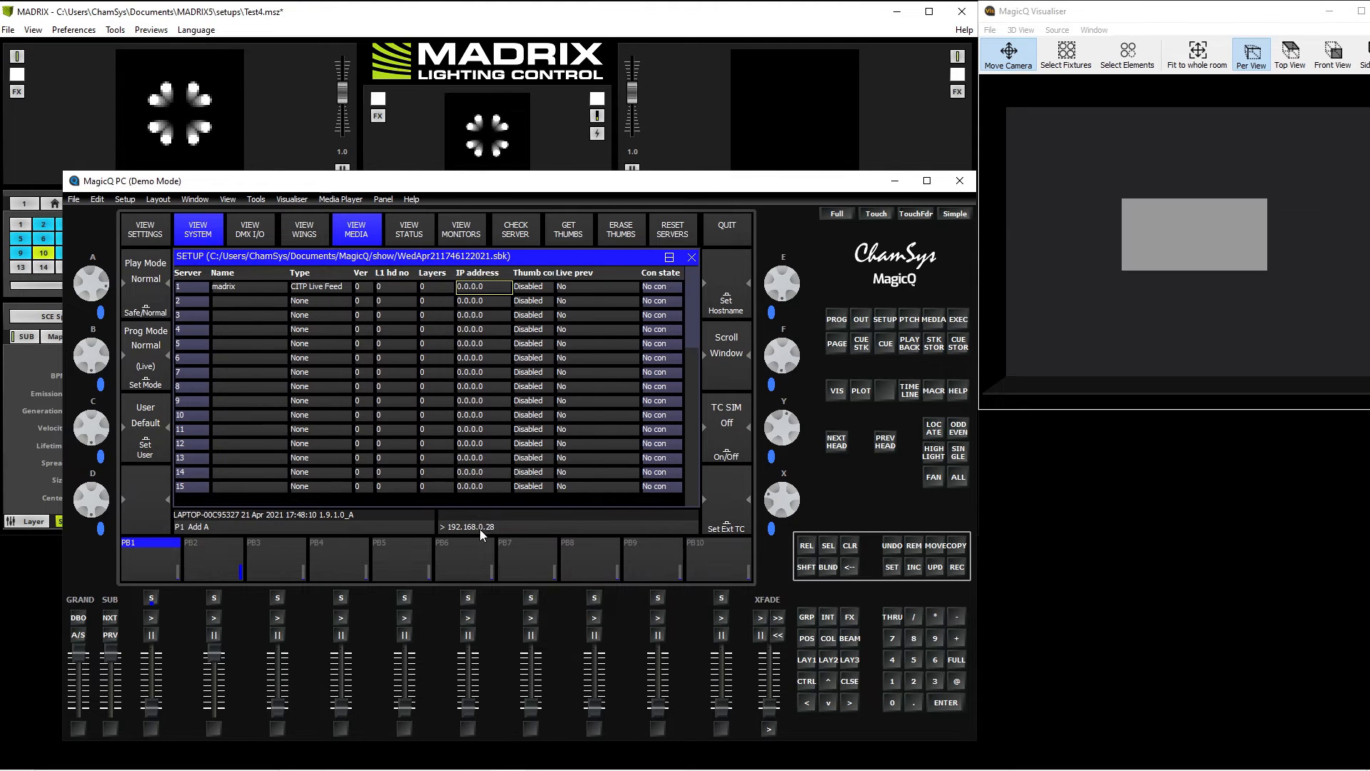
pyautogui.press('Return')
# Step: Enable thumbnail communication for the madrix server and set its live preview to Yes
pyautogui.click(530, 285)
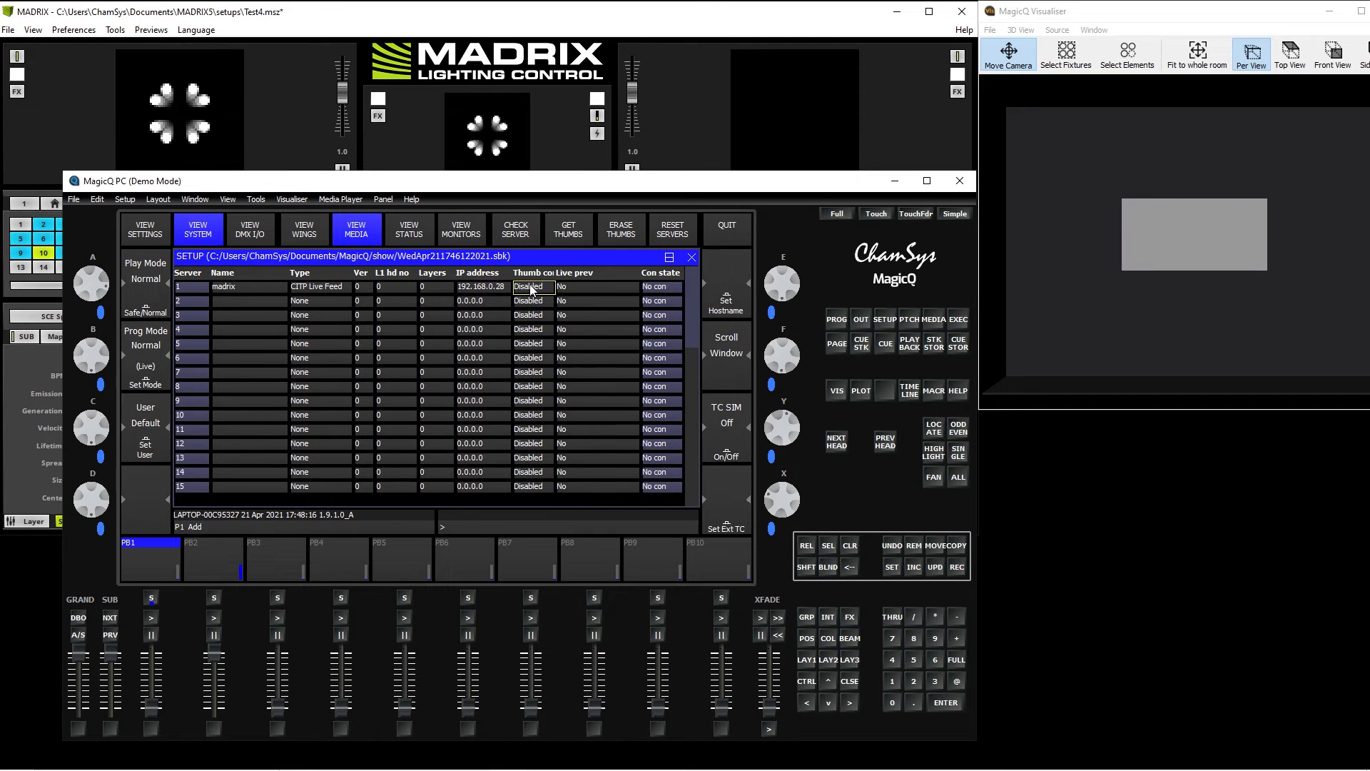
pyautogui.click(530, 285)
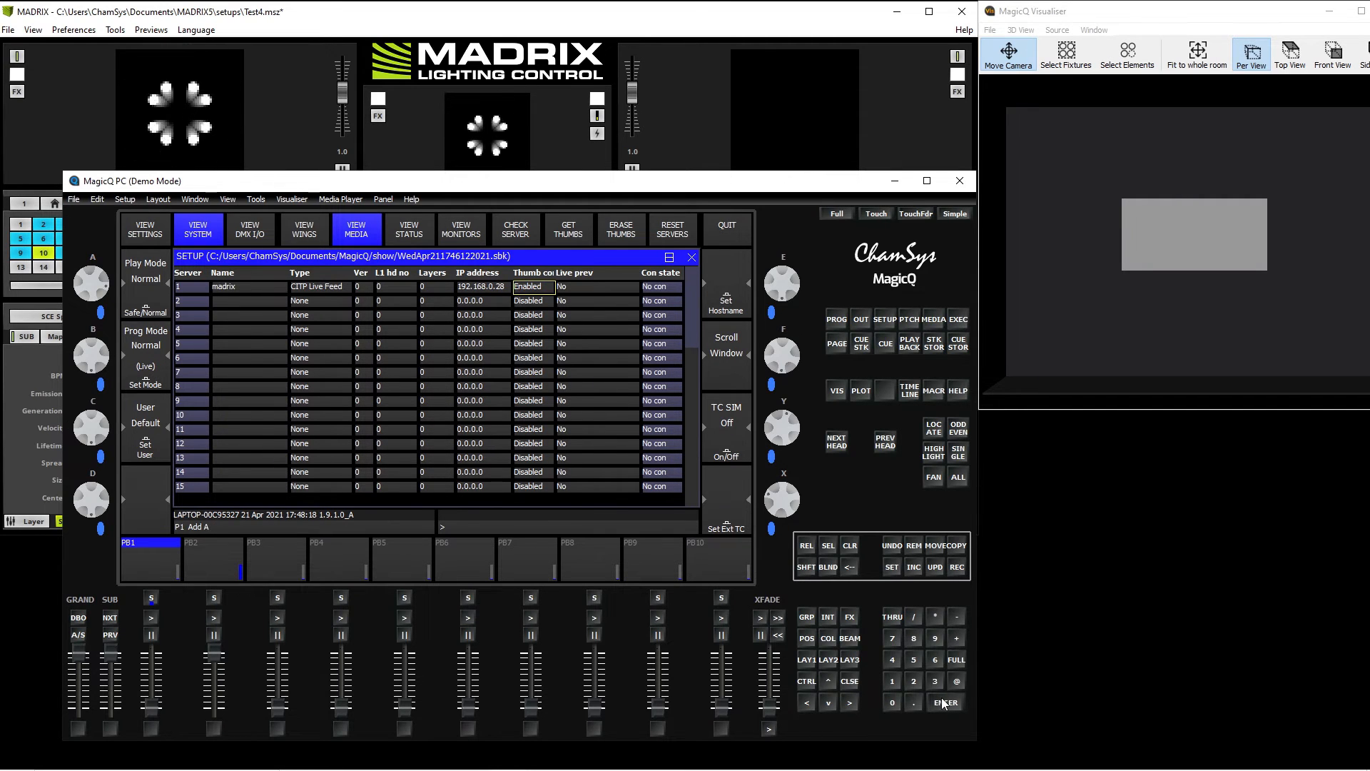
pyautogui.click(597, 287)
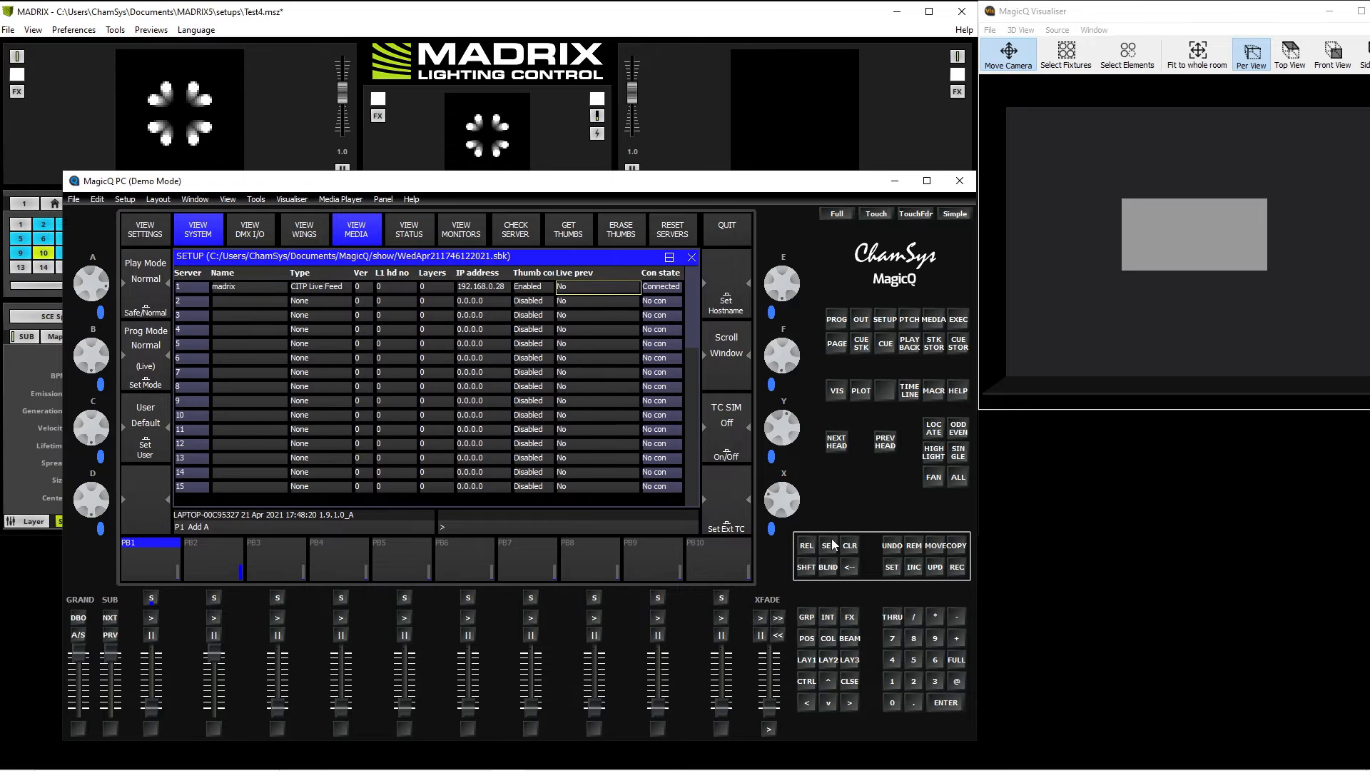
pyautogui.click(944, 702)
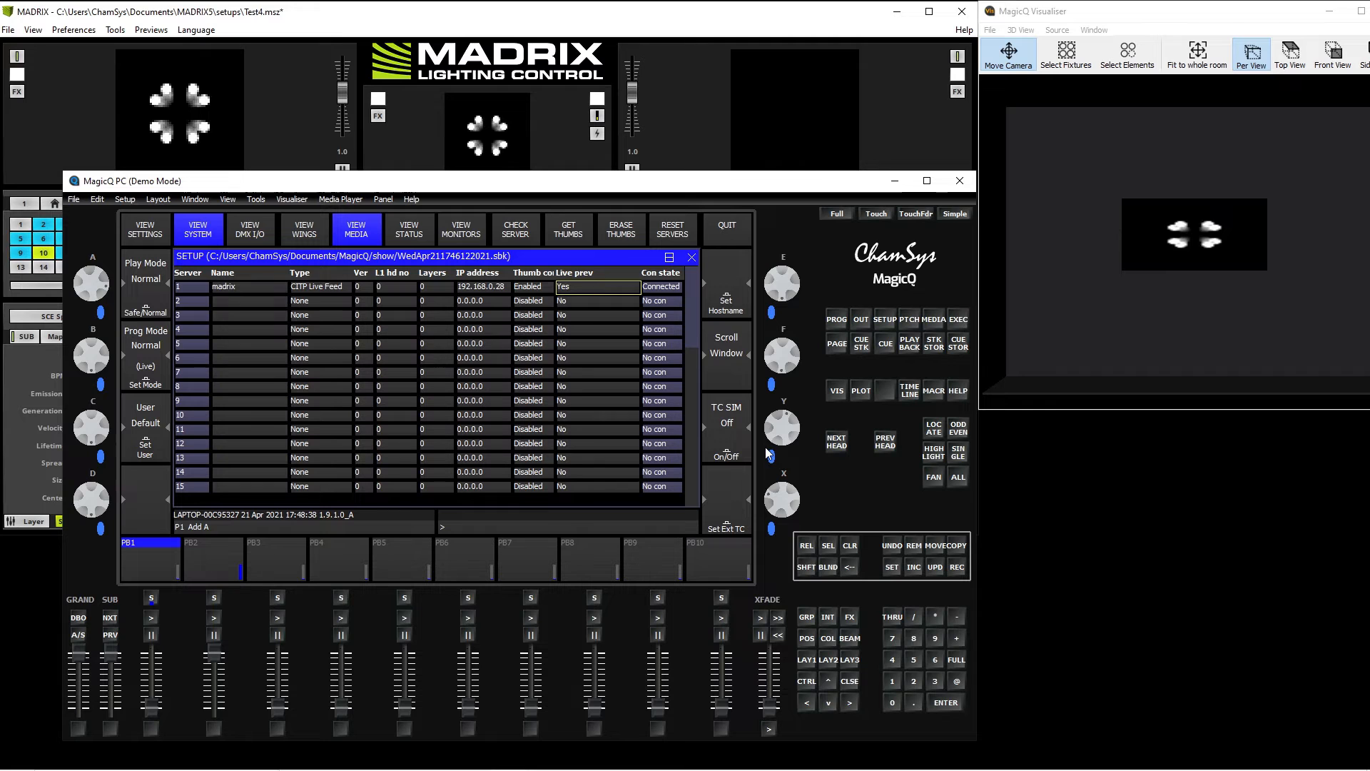
# Step: Lower the Sheet form in the patch's visualiser view to a Y position of about 2.4
pyautogui.click(909, 319)
pyautogui.click(292, 229)
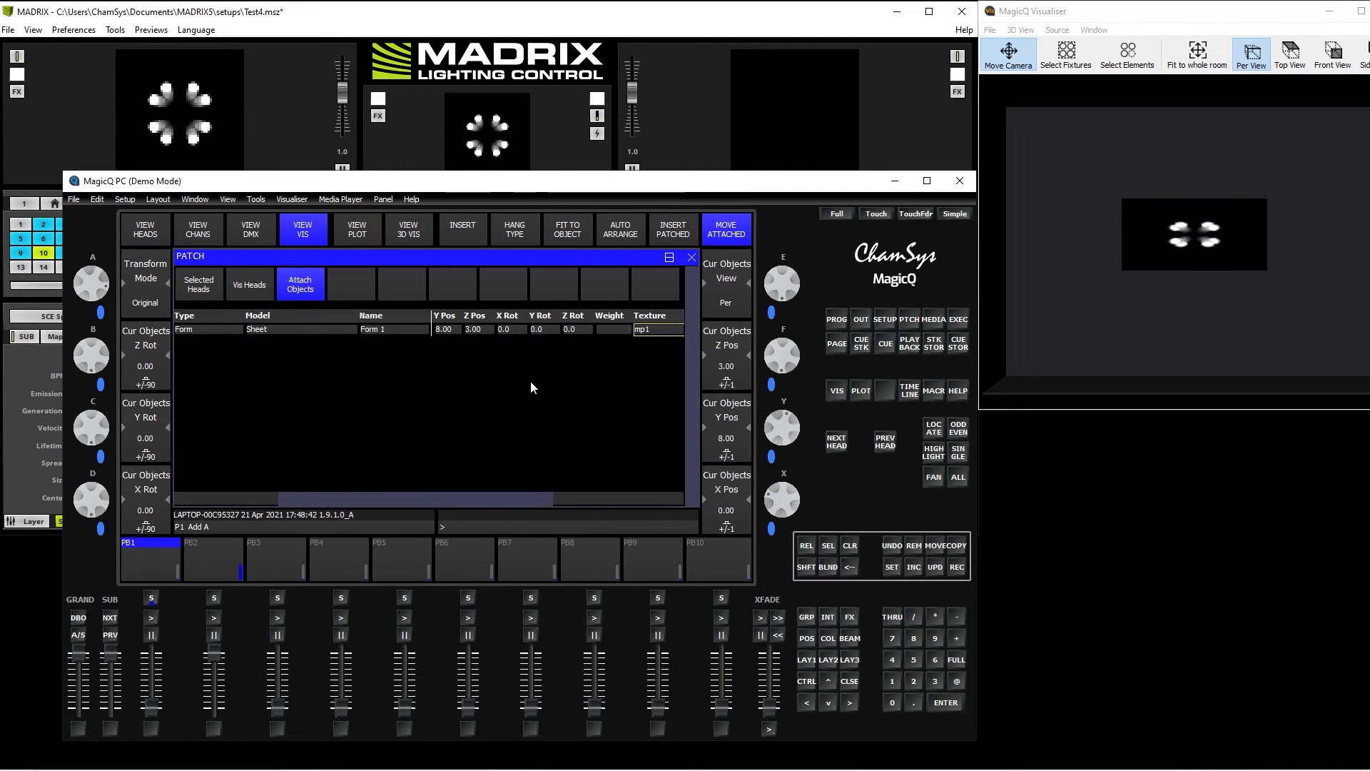
pyautogui.click(288, 328)
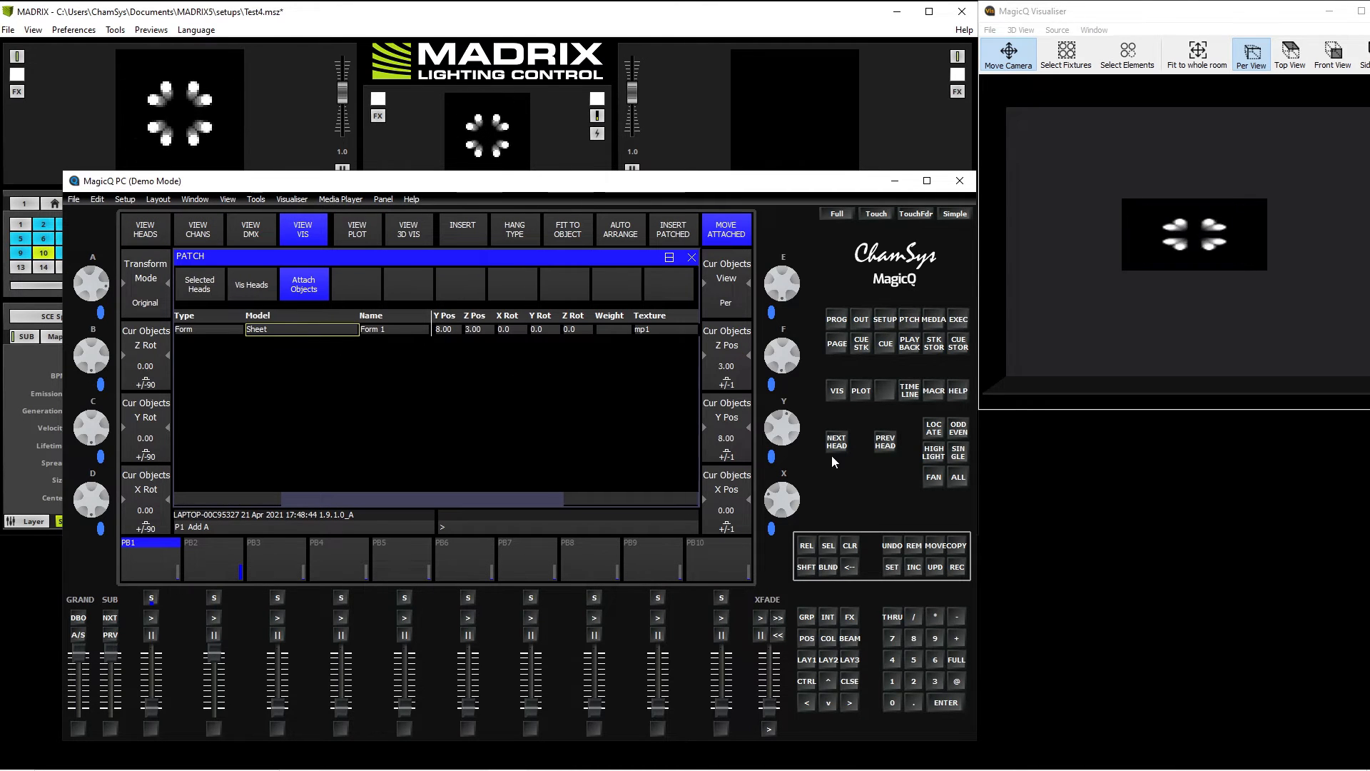
pyautogui.moveTo(796, 428); pyautogui.dragTo(795, 390)
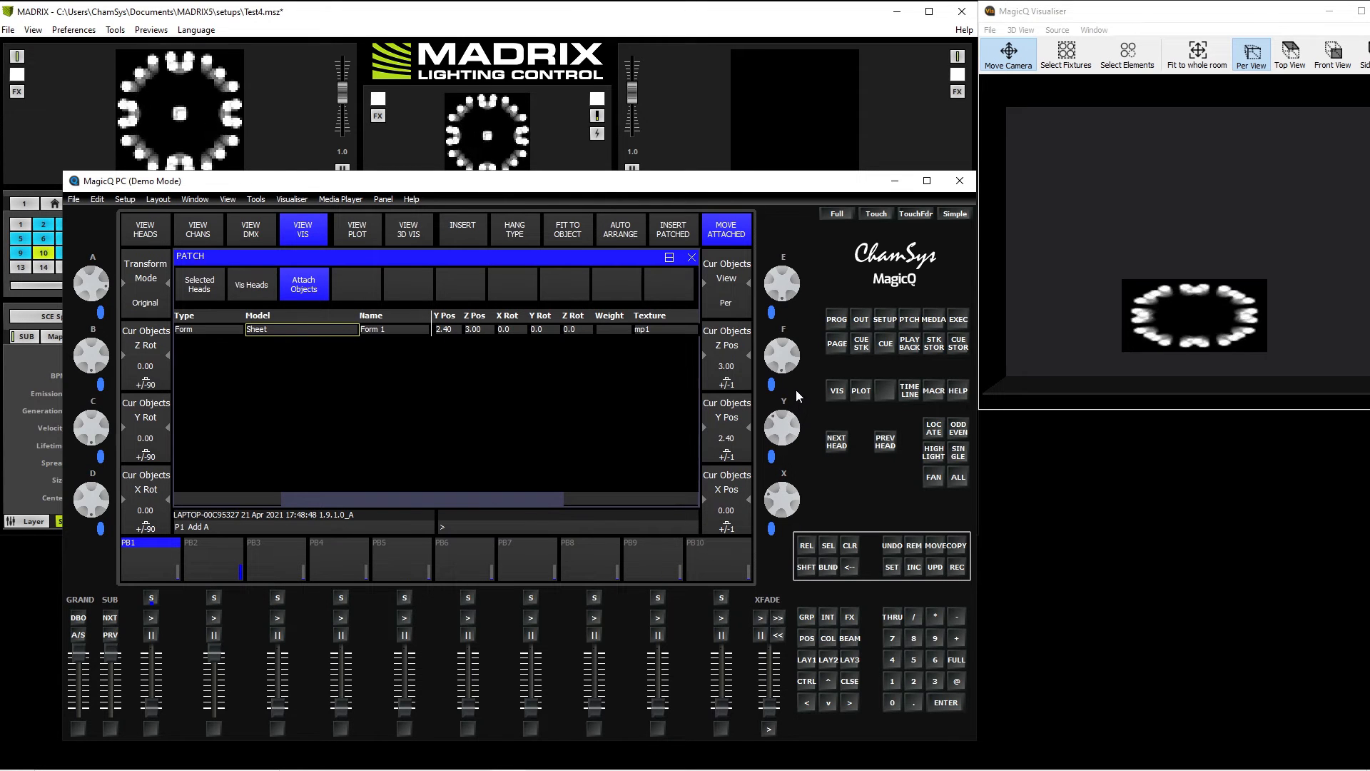
# Step: Return to the patch's heads view and search the head library for the whole name epix
pyautogui.click(163, 233)
pyautogui.click(809, 659)
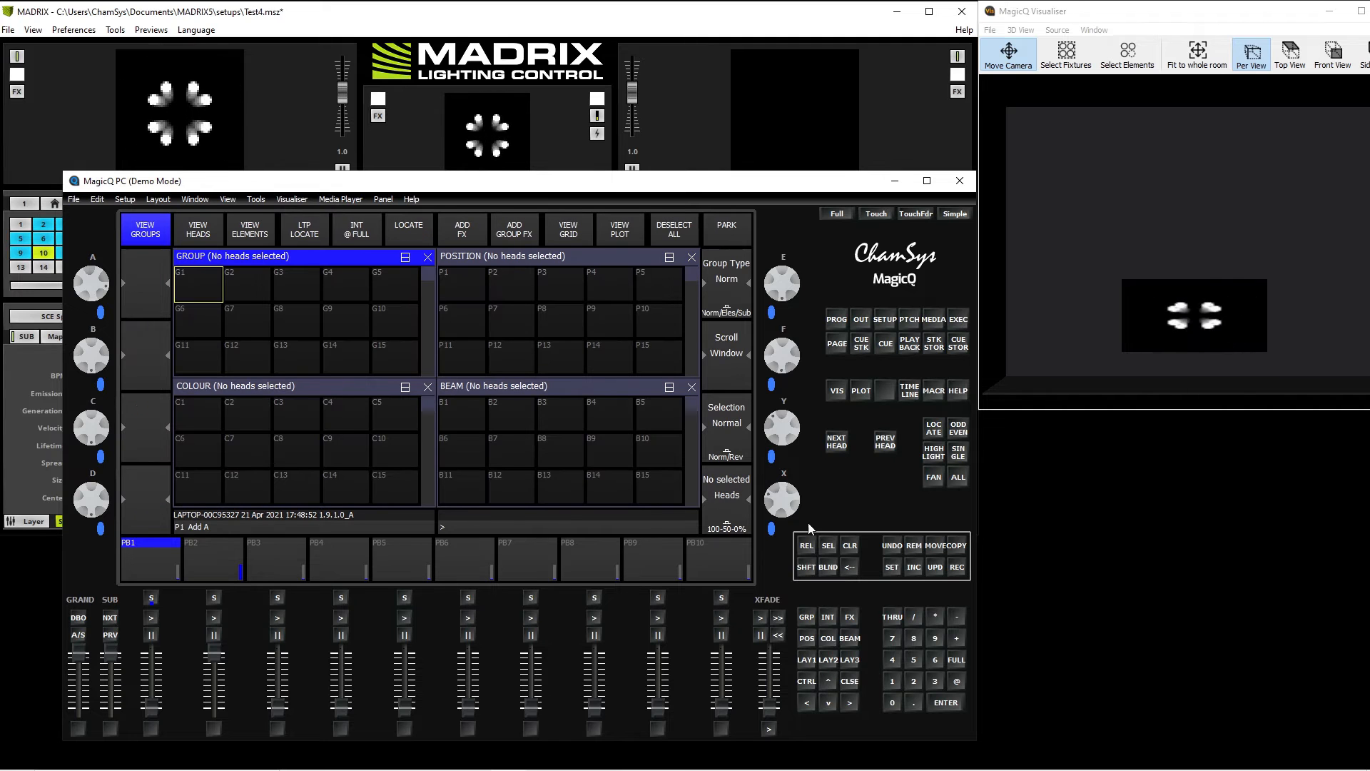
pyautogui.click(912, 320)
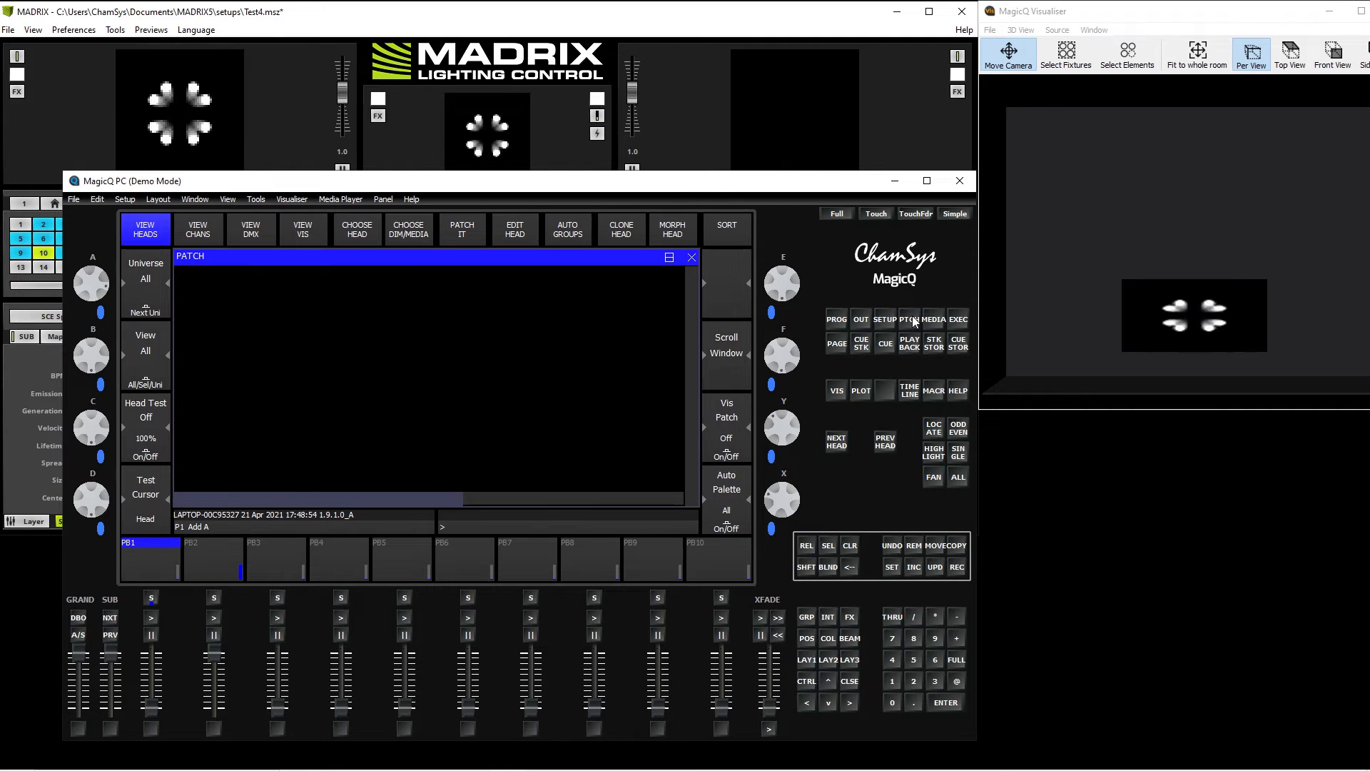
pyautogui.click(349, 227)
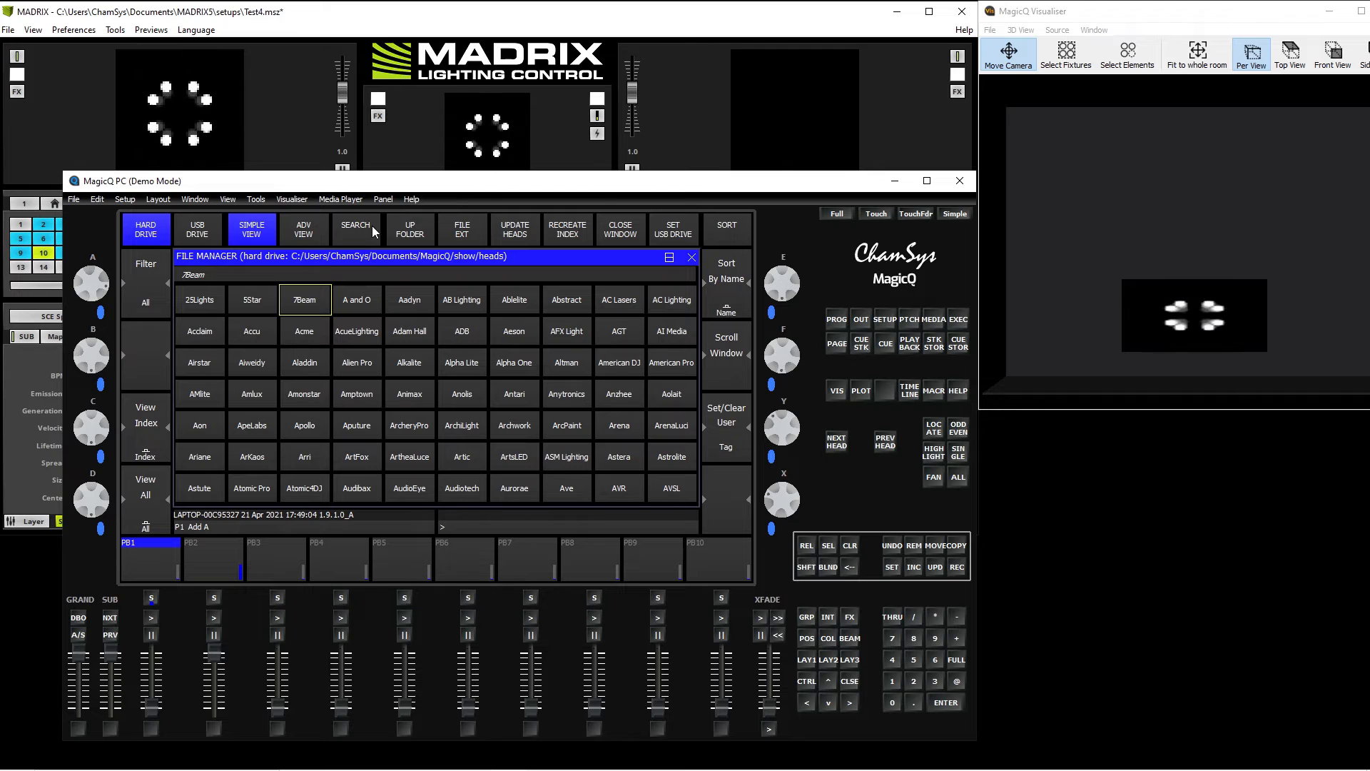
pyautogui.click(353, 228)
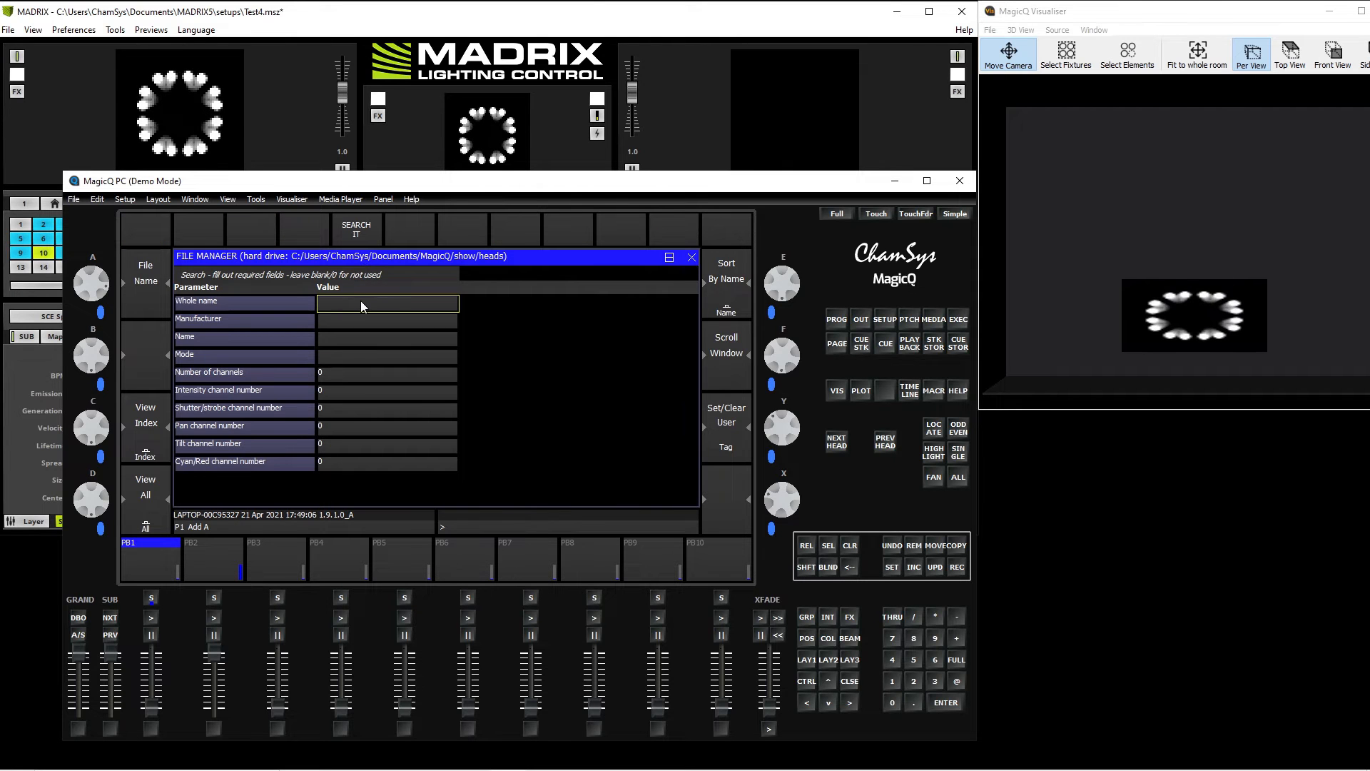
pyautogui.write('epix')
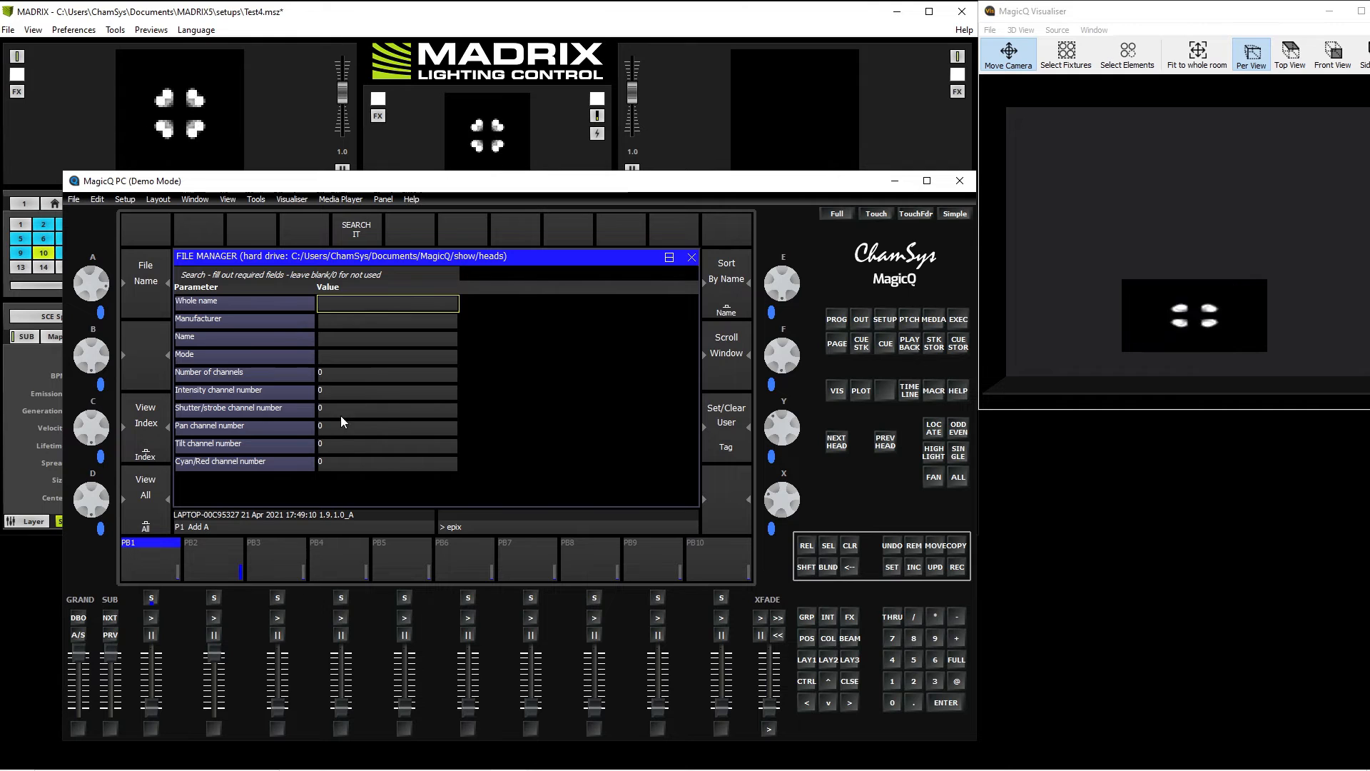
pyautogui.press('Return')
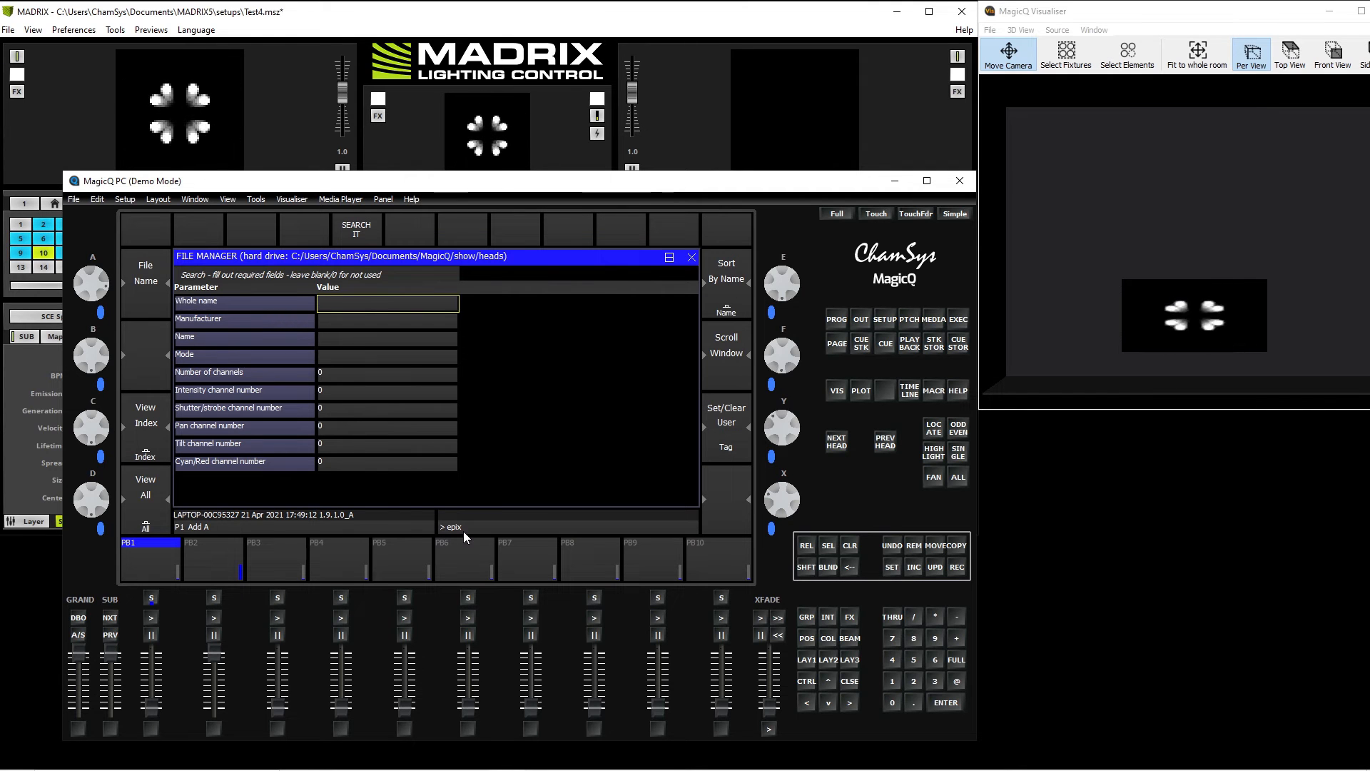
pyautogui.click(375, 216)
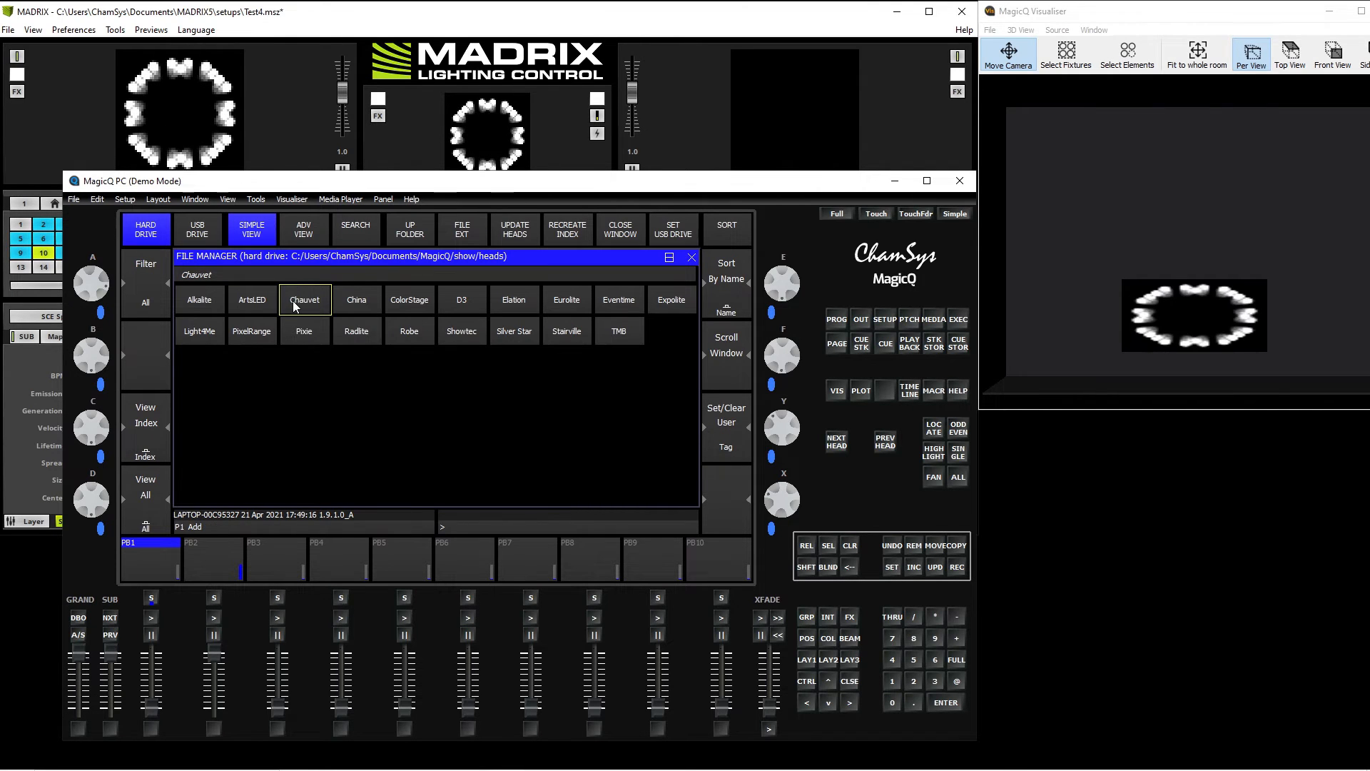
# Step: Choose the Chauvet Epix Strip IP head in 30ch 10DE mode for patching
pyautogui.click(294, 301)
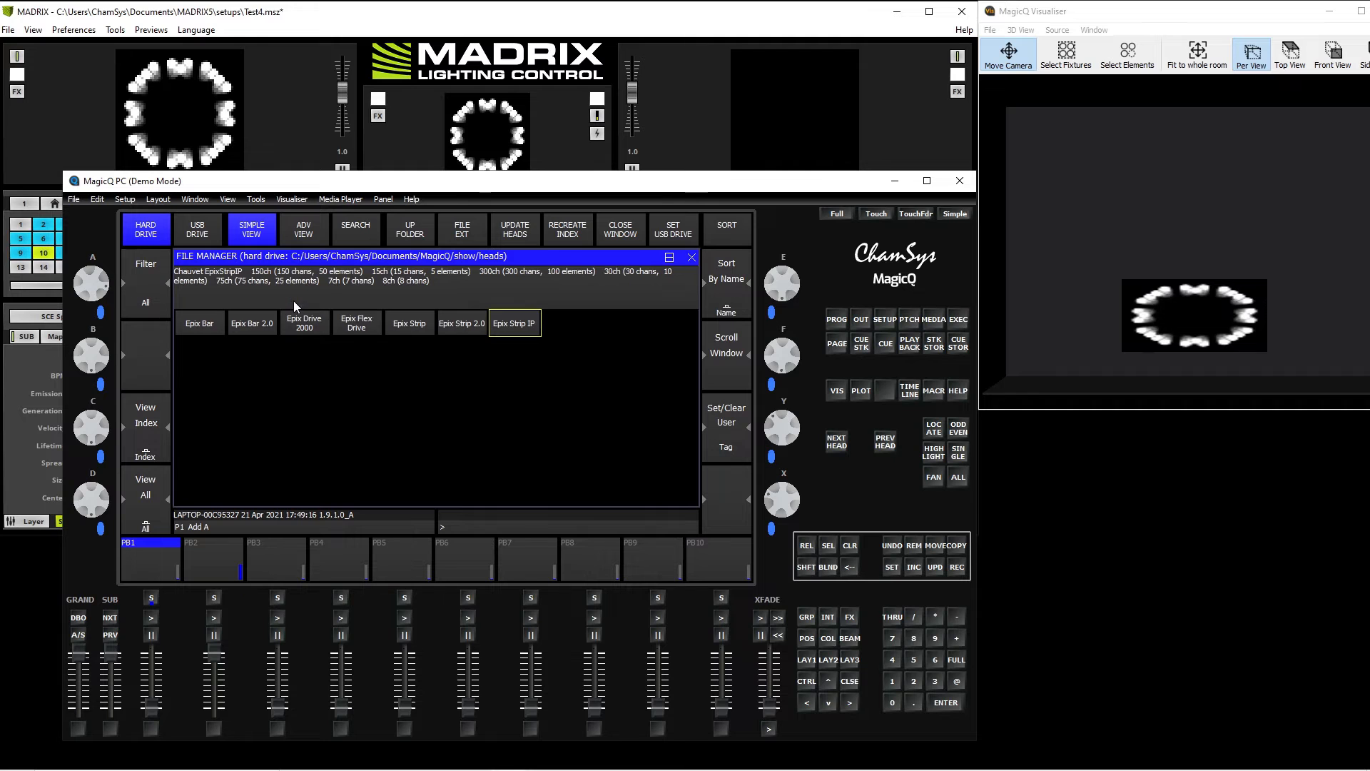
pyautogui.click(524, 326)
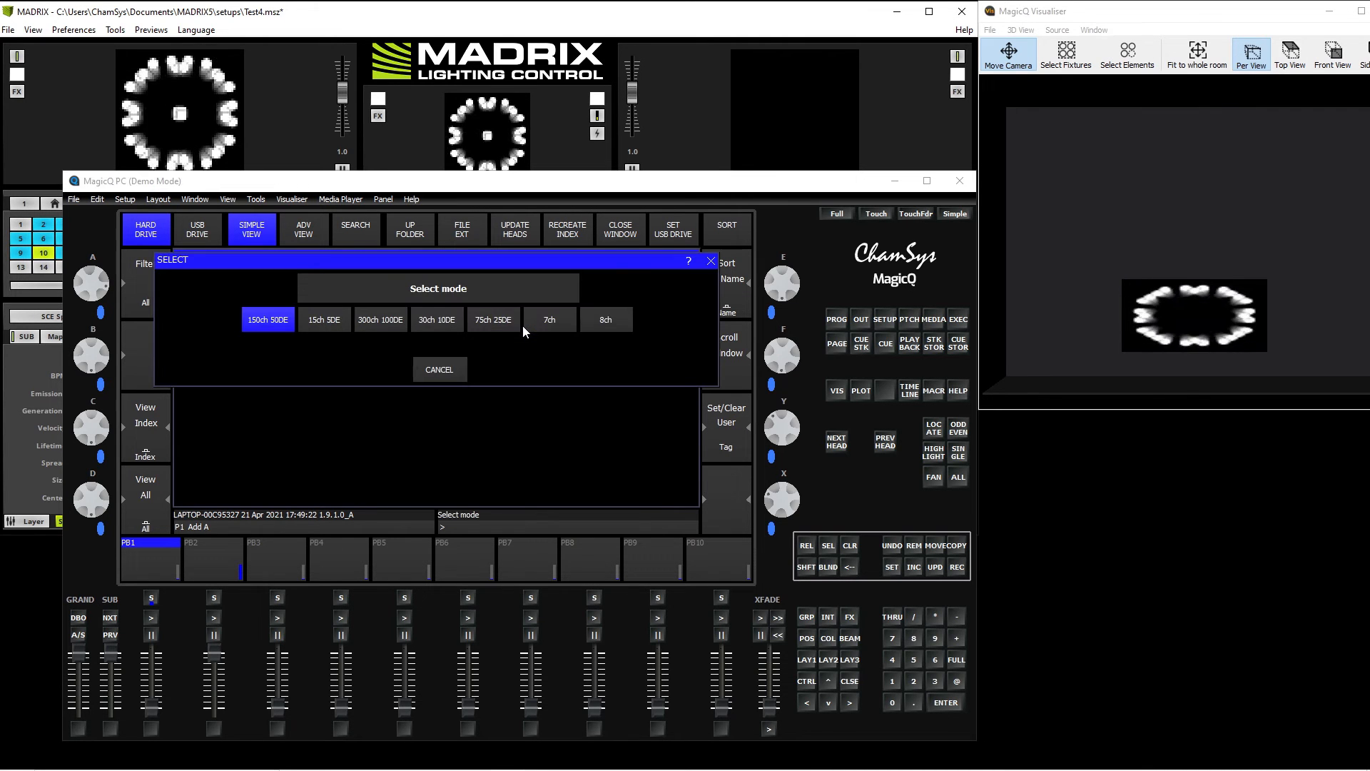
pyautogui.click(438, 322)
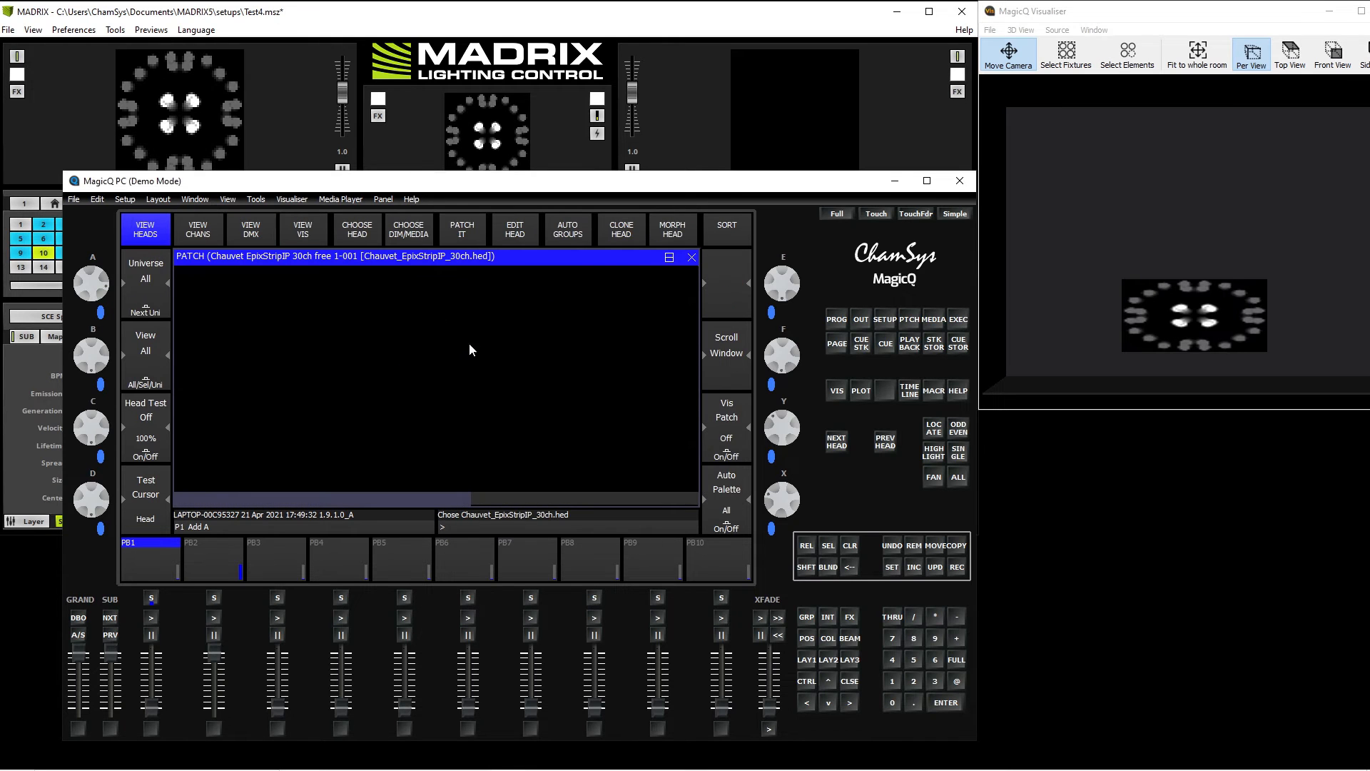
# Step: Patch 360 Chauvet Epix Strip IP heads with automatic insertion into the visualiser
pyautogui.click(460, 229)
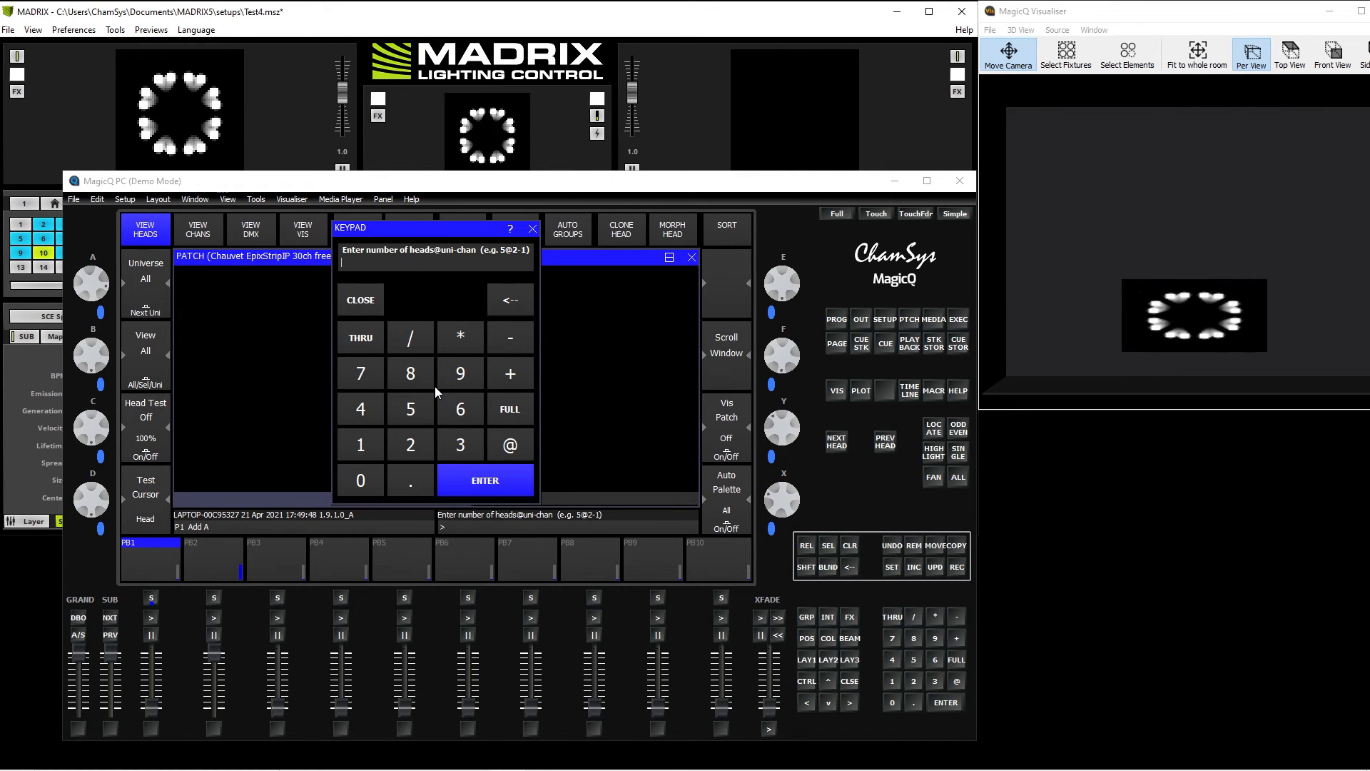
pyautogui.click(460, 445)
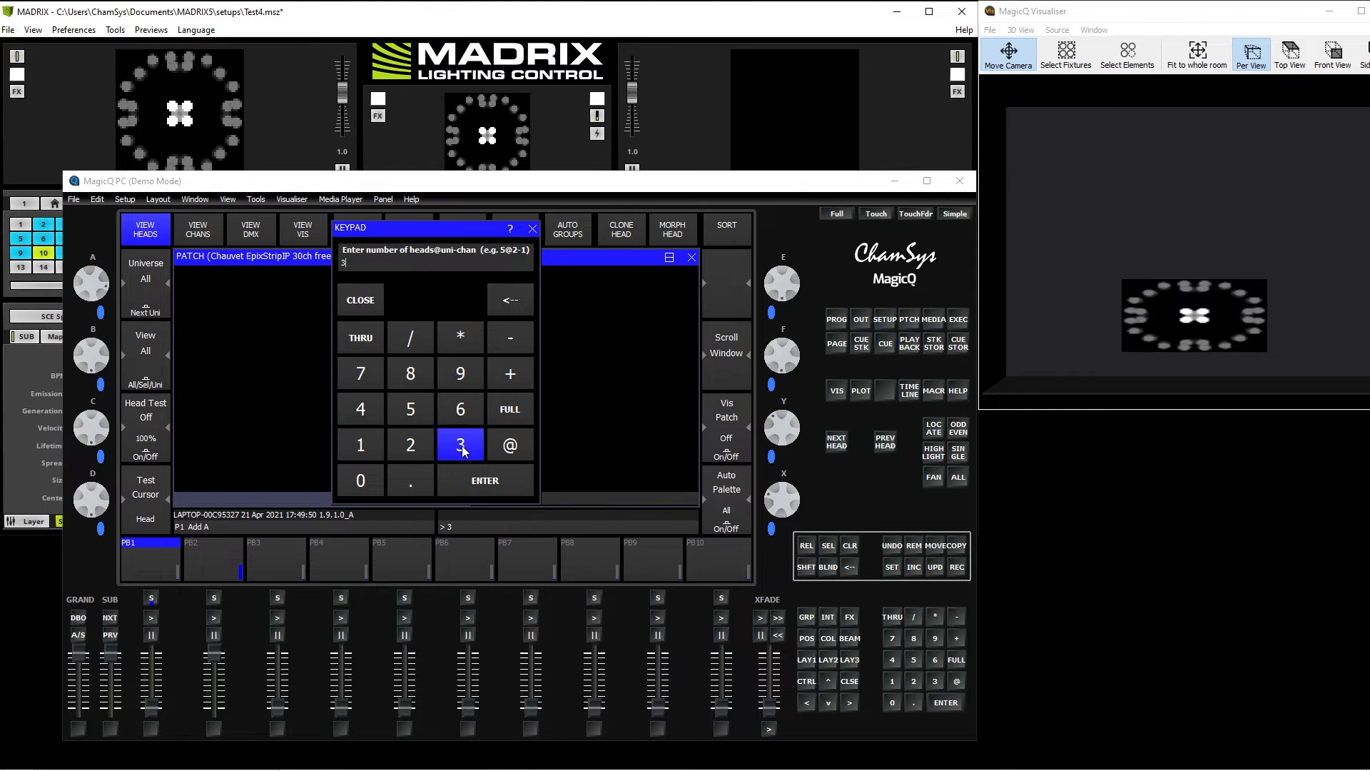
pyautogui.click(461, 414)
pyautogui.click(361, 481)
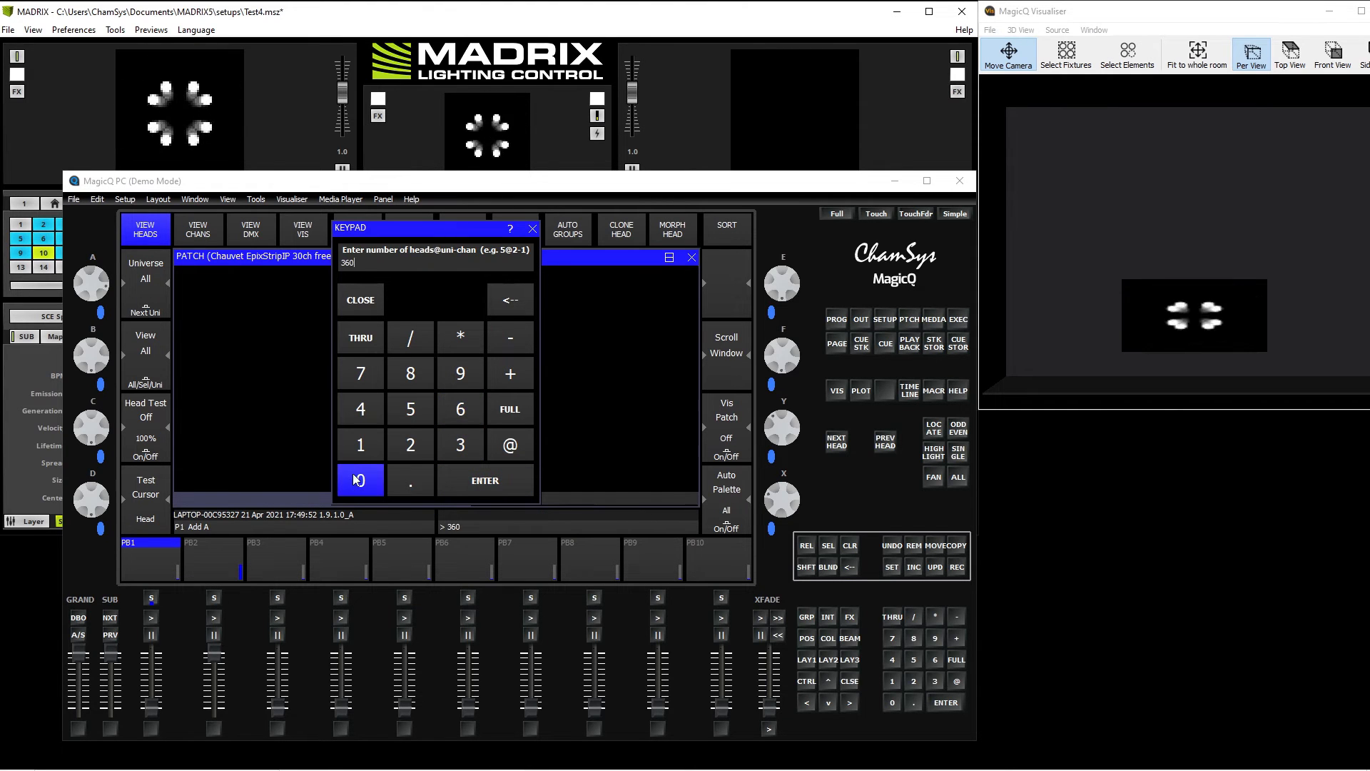
pyautogui.click(476, 486)
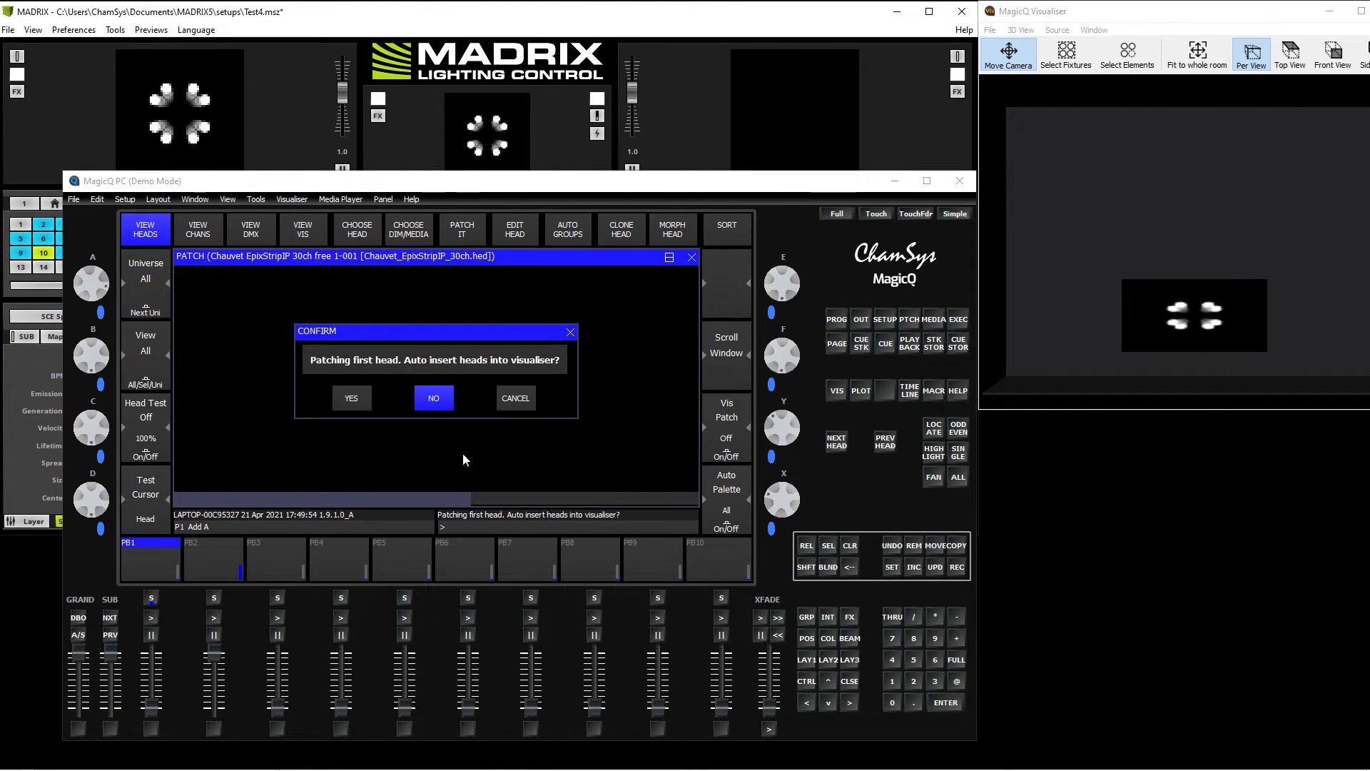
pyautogui.click(350, 399)
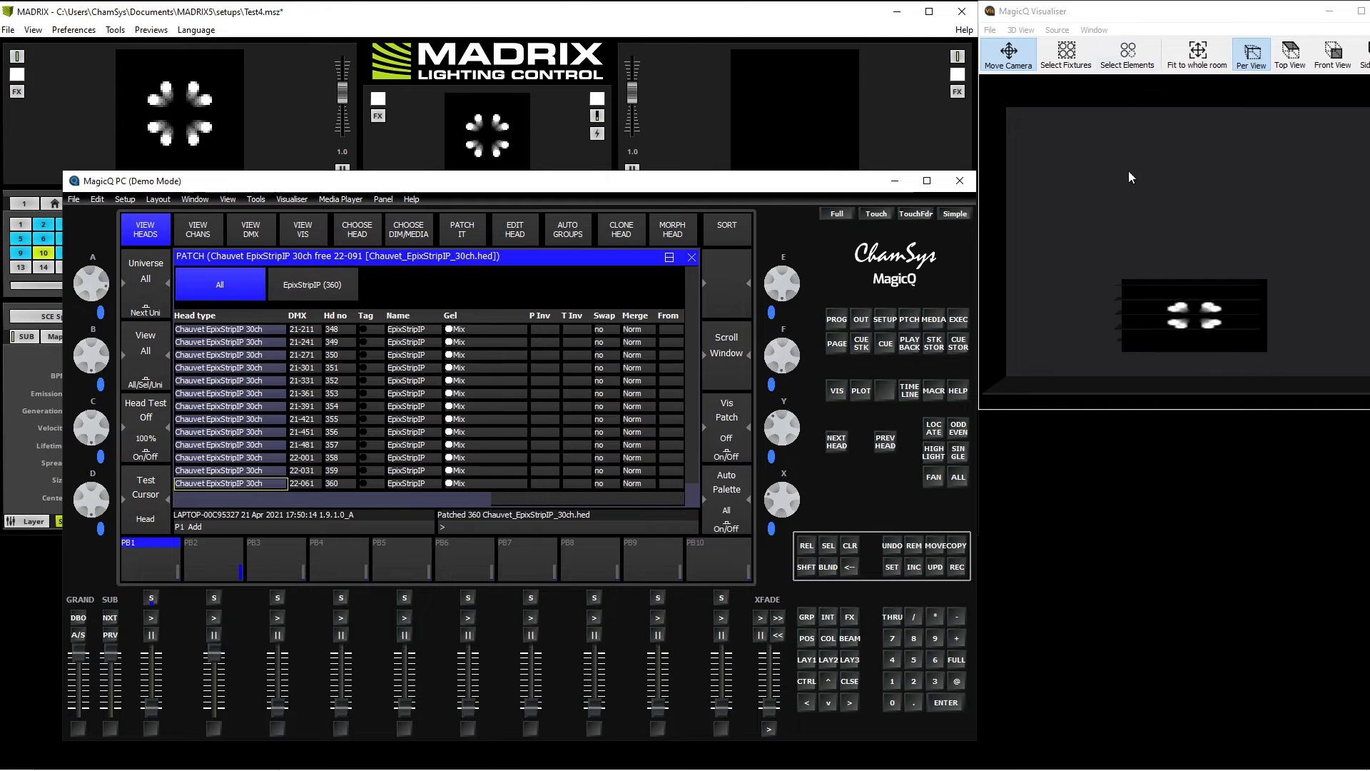
# Step: Select the EpixStripIP group and define output Grid 1 as a 60/60 multi-element grid
pyautogui.click(809, 660)
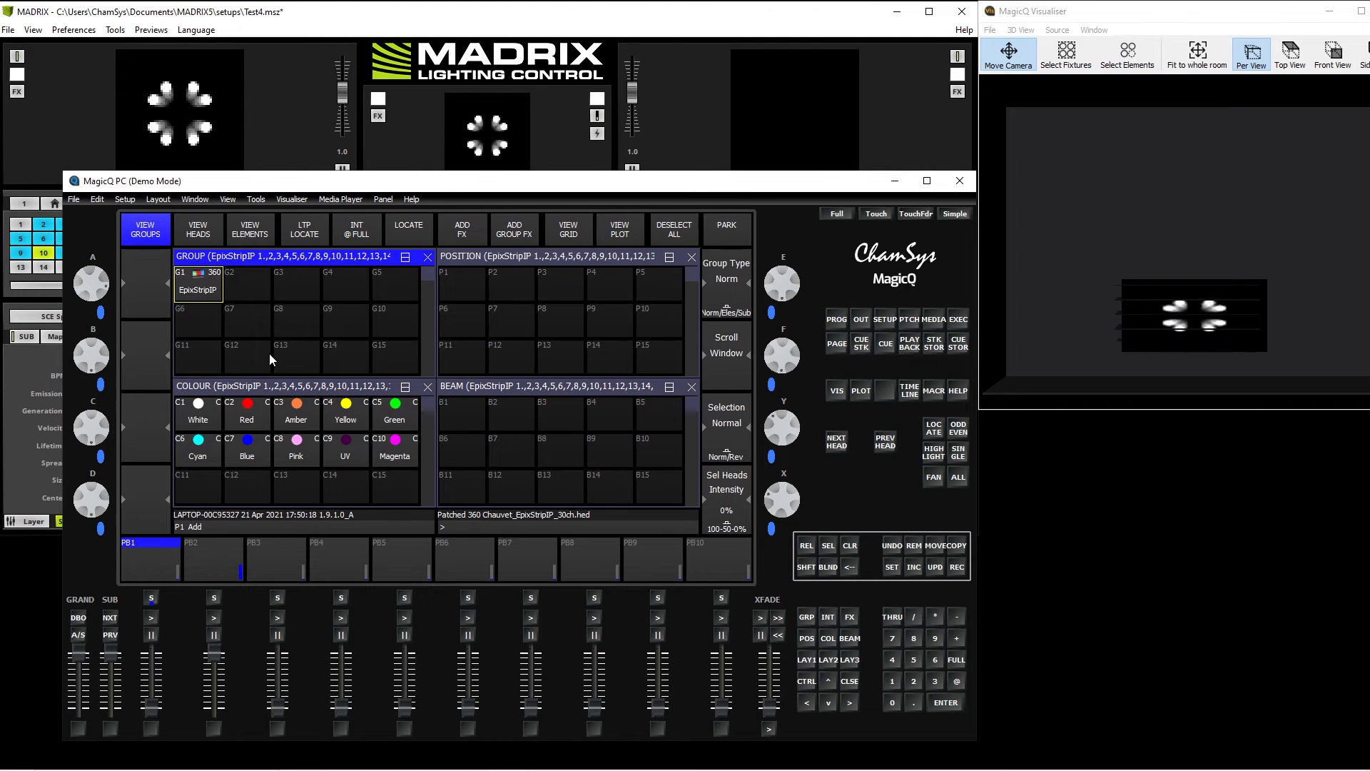
pyautogui.click(214, 291)
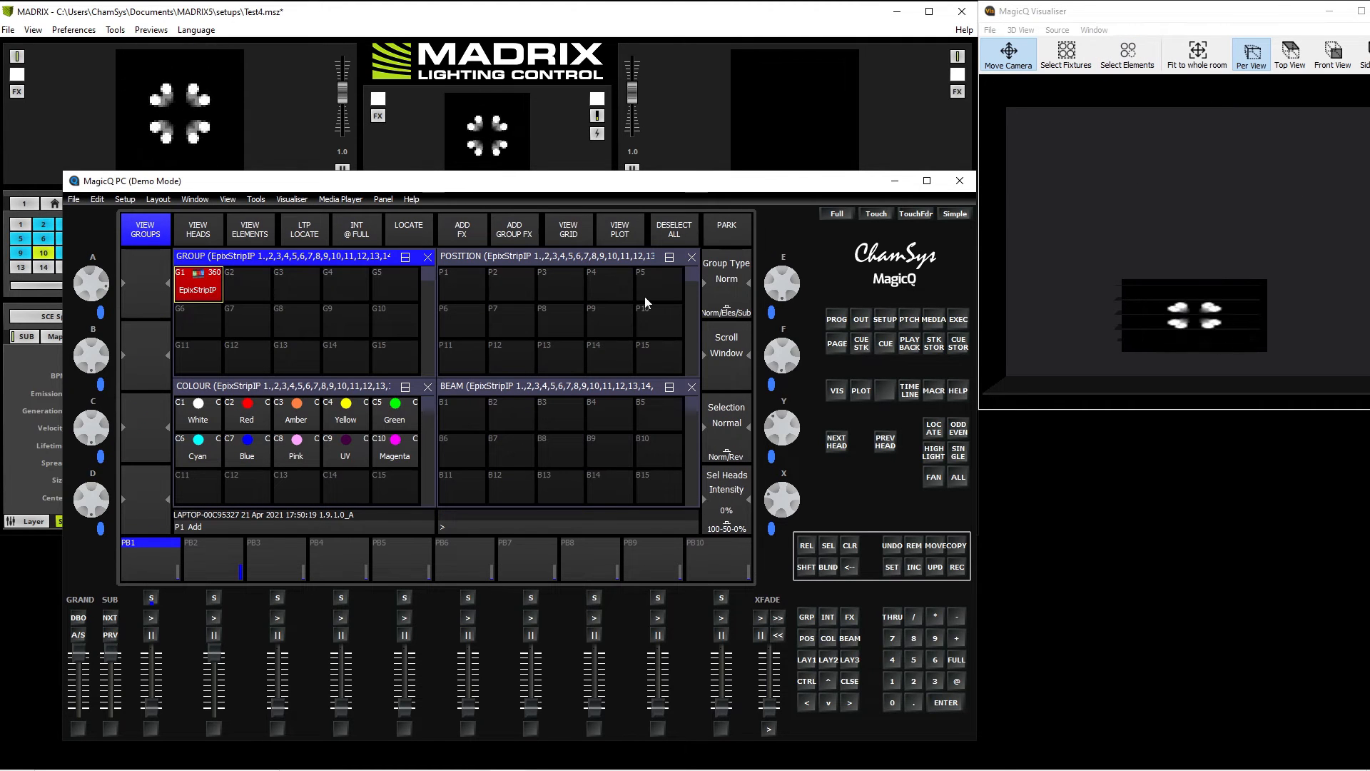
pyautogui.click(872, 320)
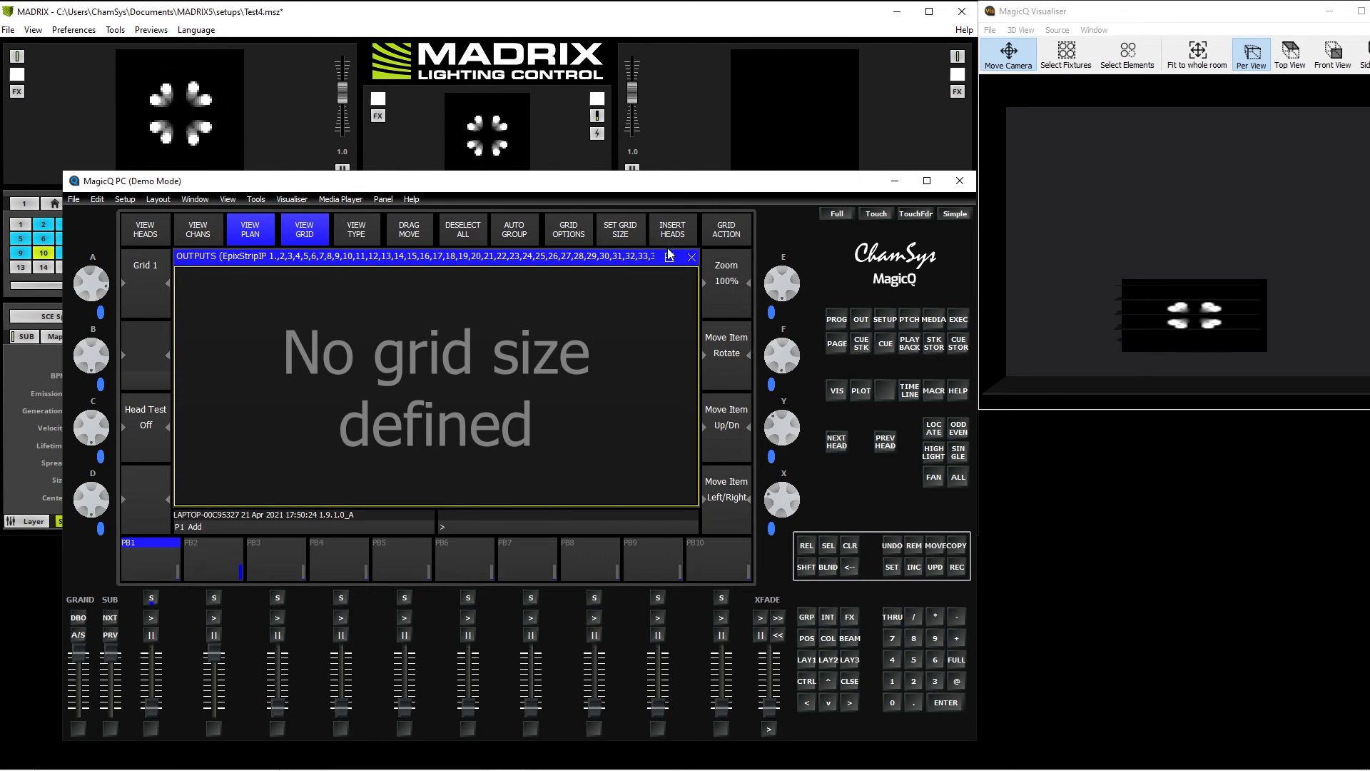
pyautogui.click(618, 236)
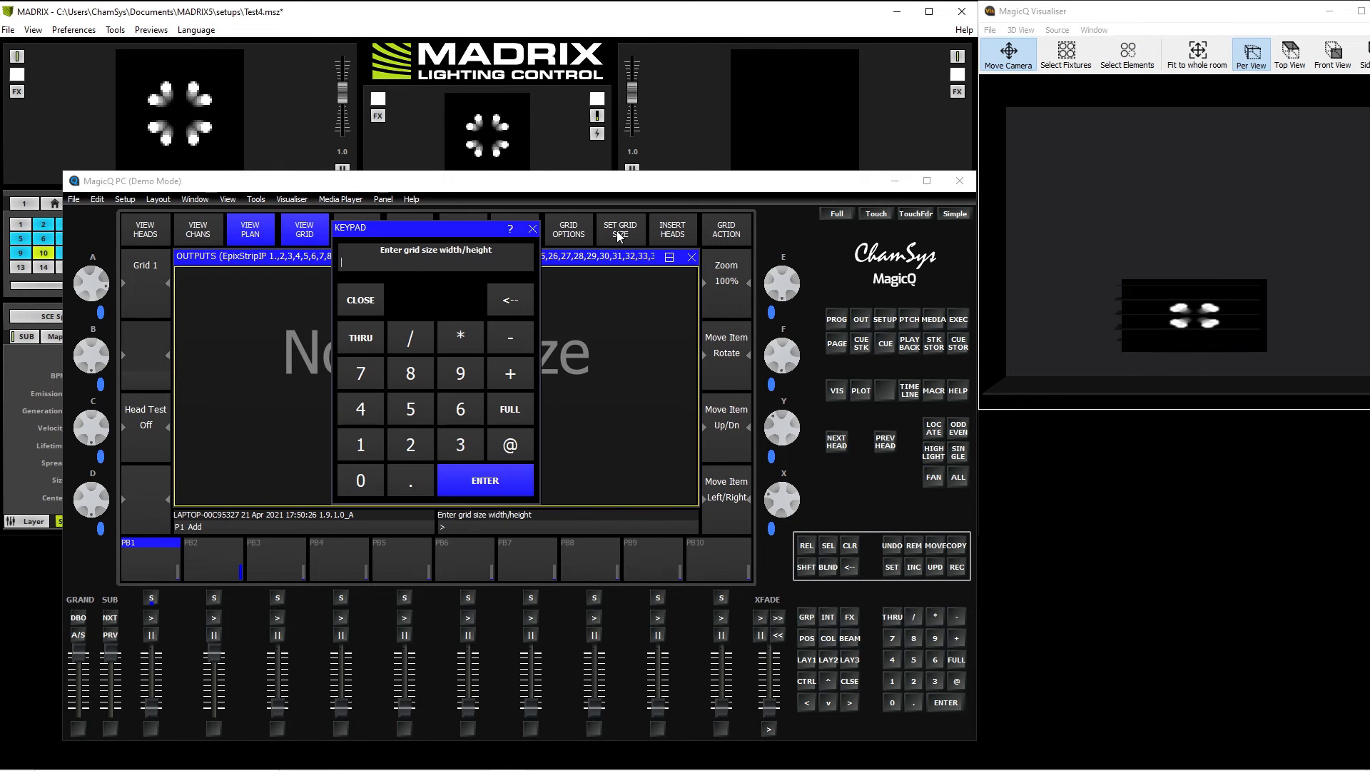
pyautogui.click(462, 411)
pyautogui.click(358, 482)
pyautogui.click(407, 344)
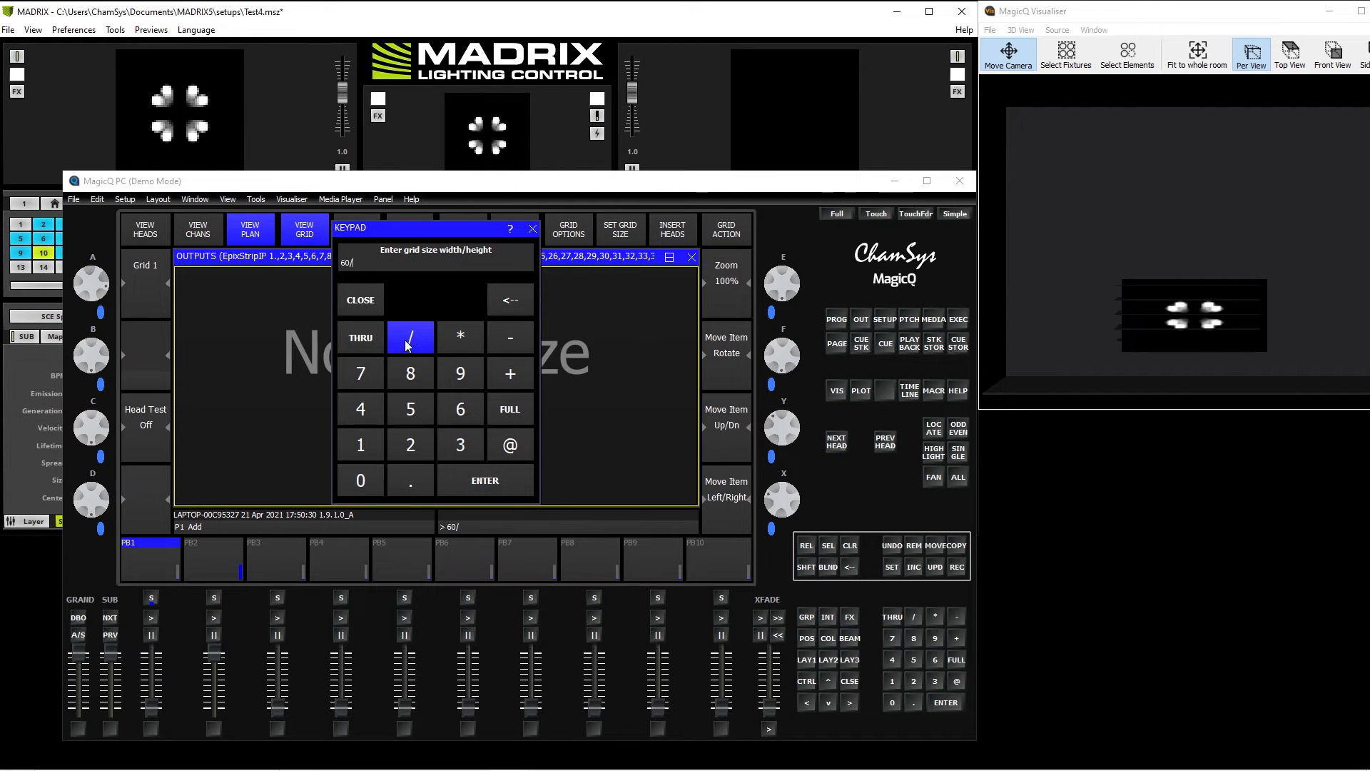
pyautogui.click(462, 415)
pyautogui.click(377, 483)
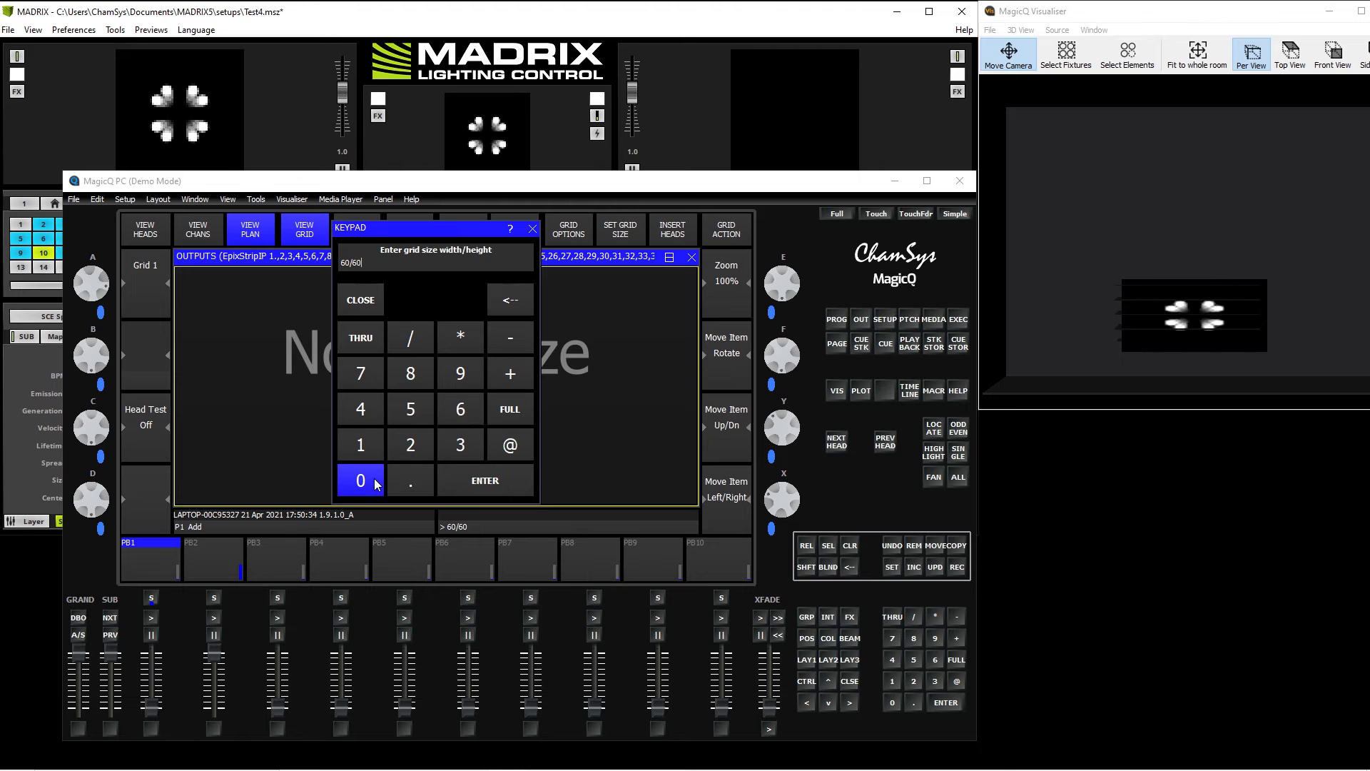
pyautogui.click(506, 488)
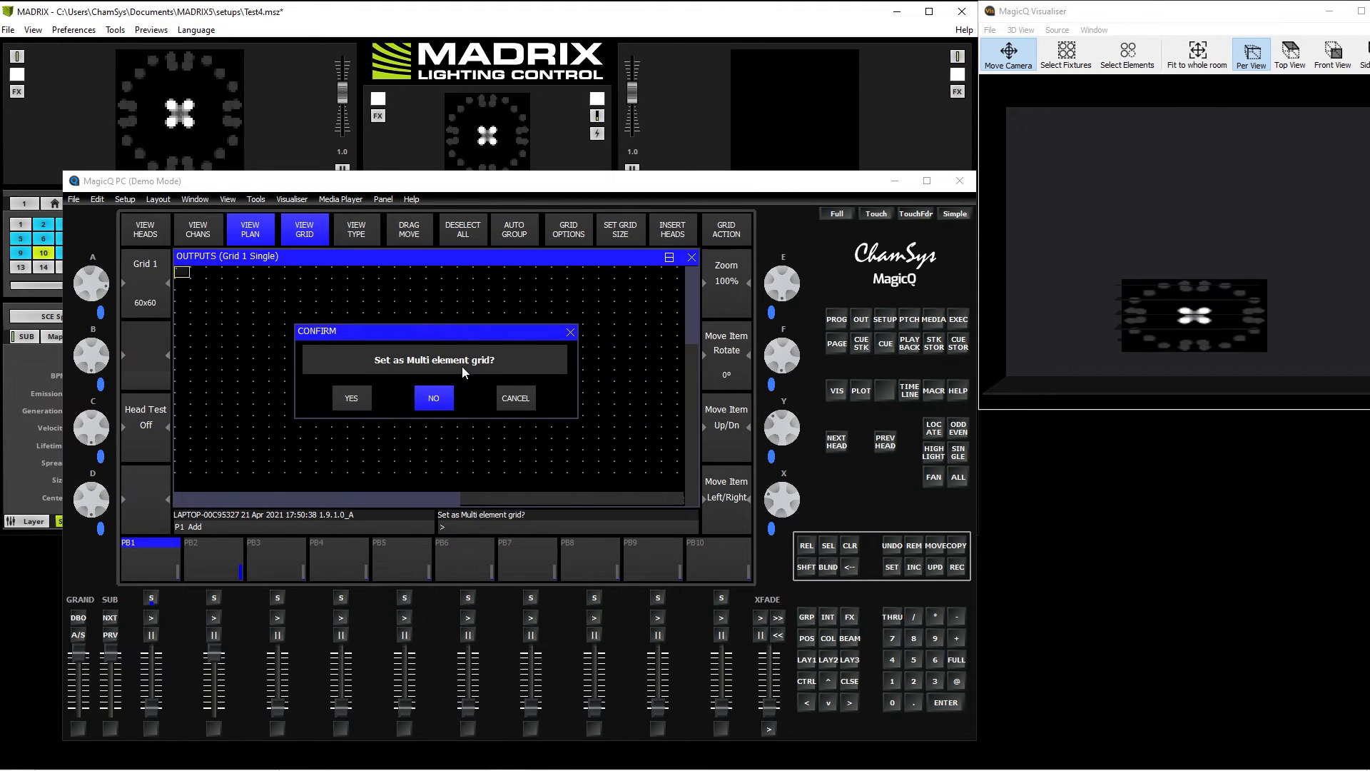
pyautogui.click(351, 397)
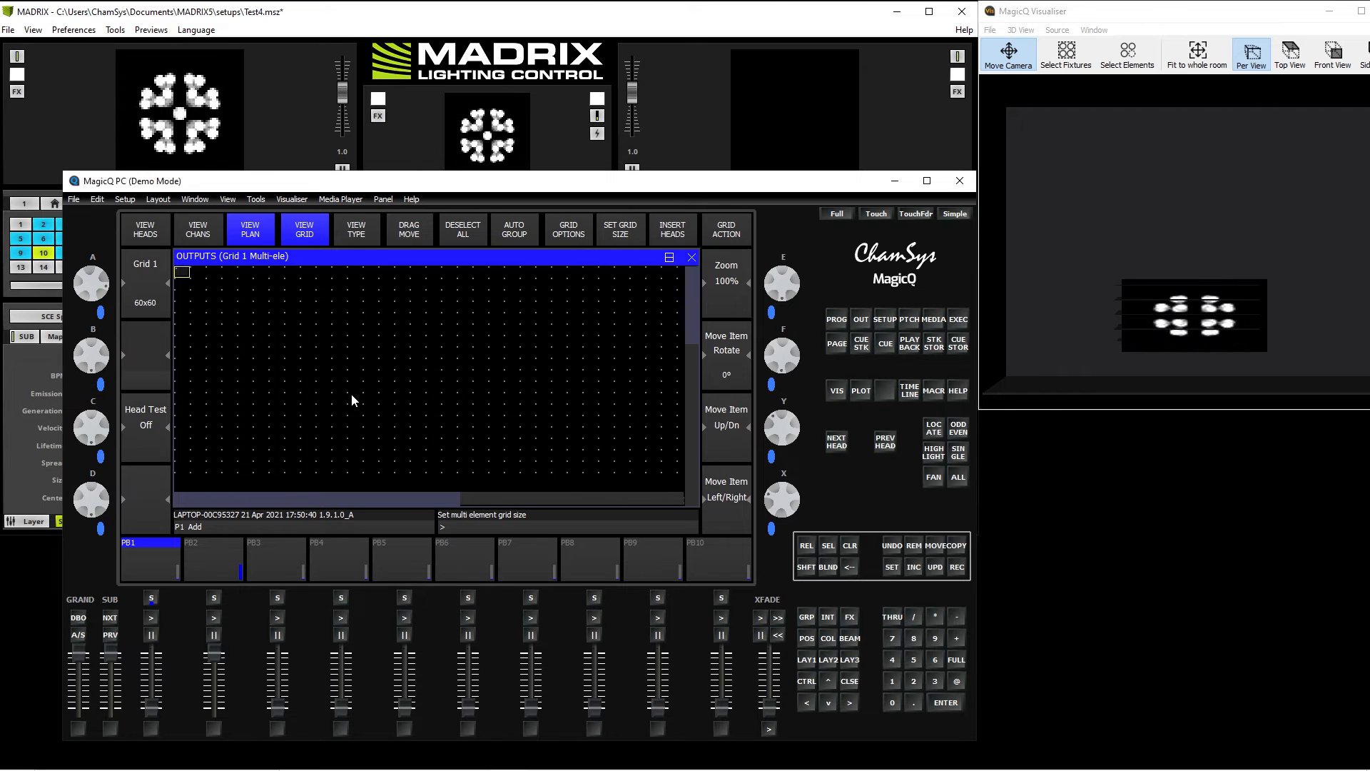
# Step: Insert the selected heads into Grid 1 with the Dup ele (Horiz) direction and Horiz,L2R head orientation
pyautogui.click(668, 231)
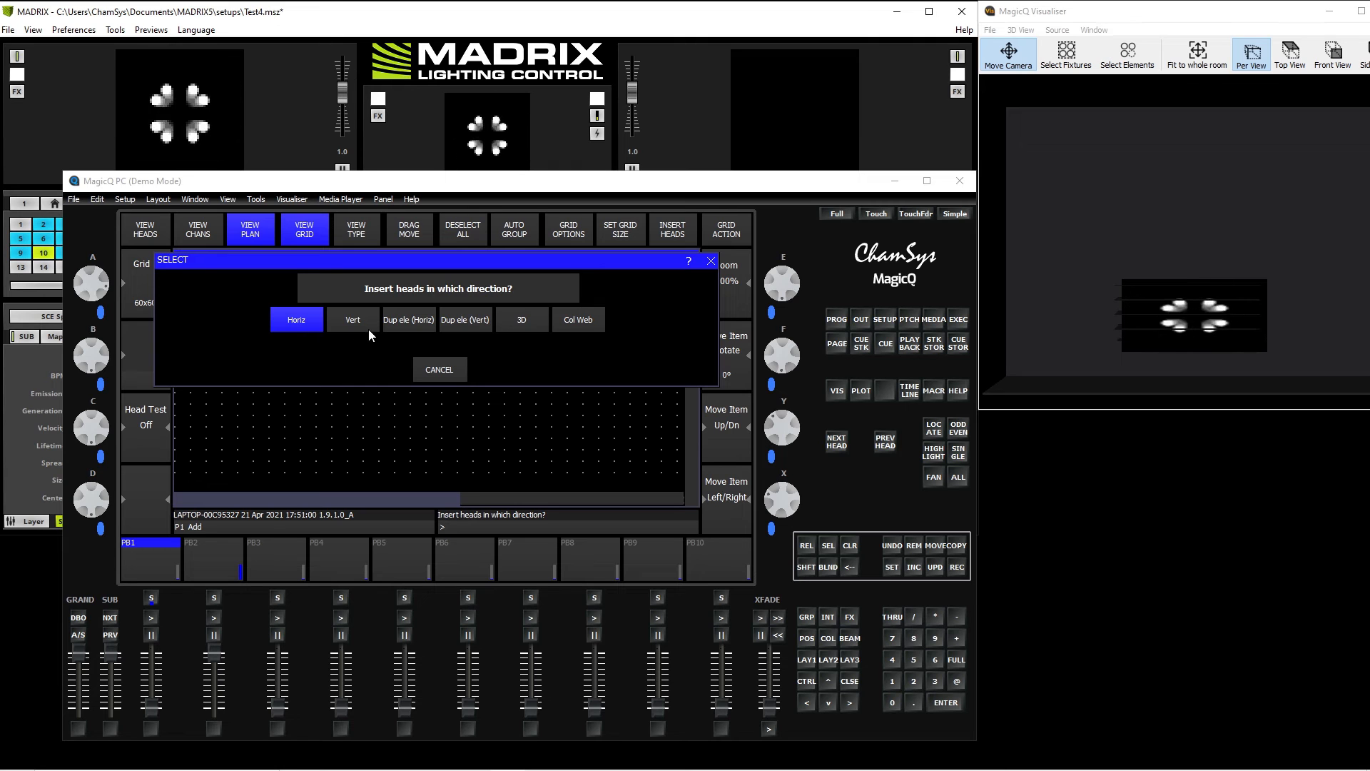
pyautogui.click(410, 319)
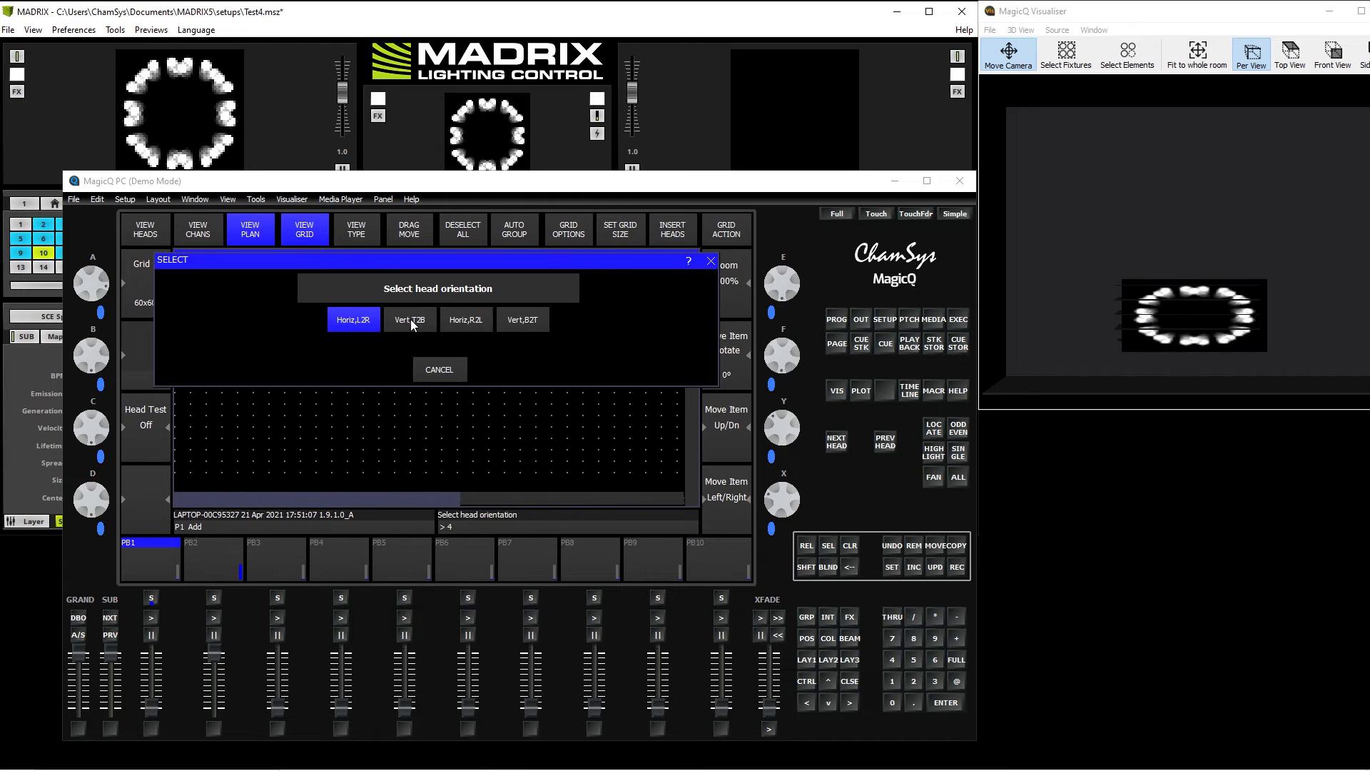
pyautogui.click(347, 322)
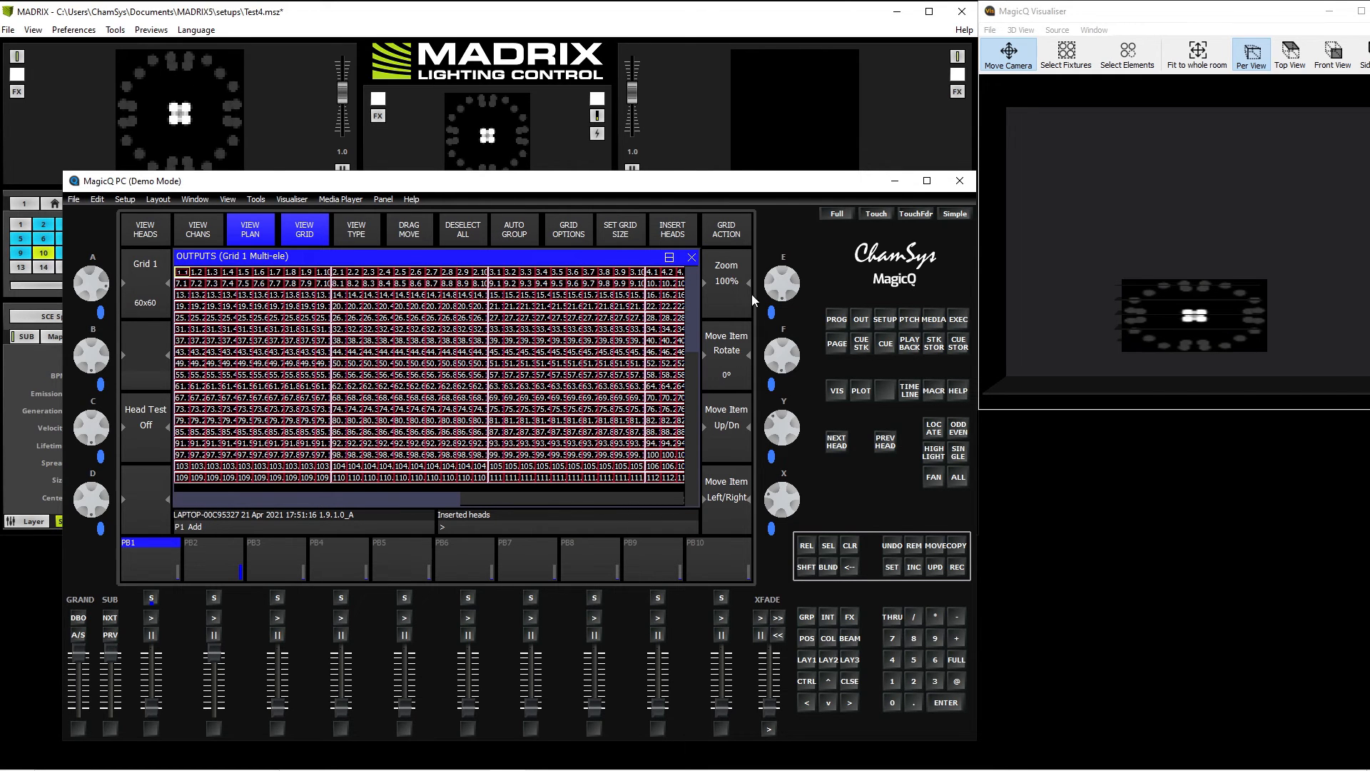
pyautogui.moveTo(336, 498); pyautogui.dragTo(515, 487)
pyautogui.moveTo(570, 491); pyautogui.dragTo(271, 495)
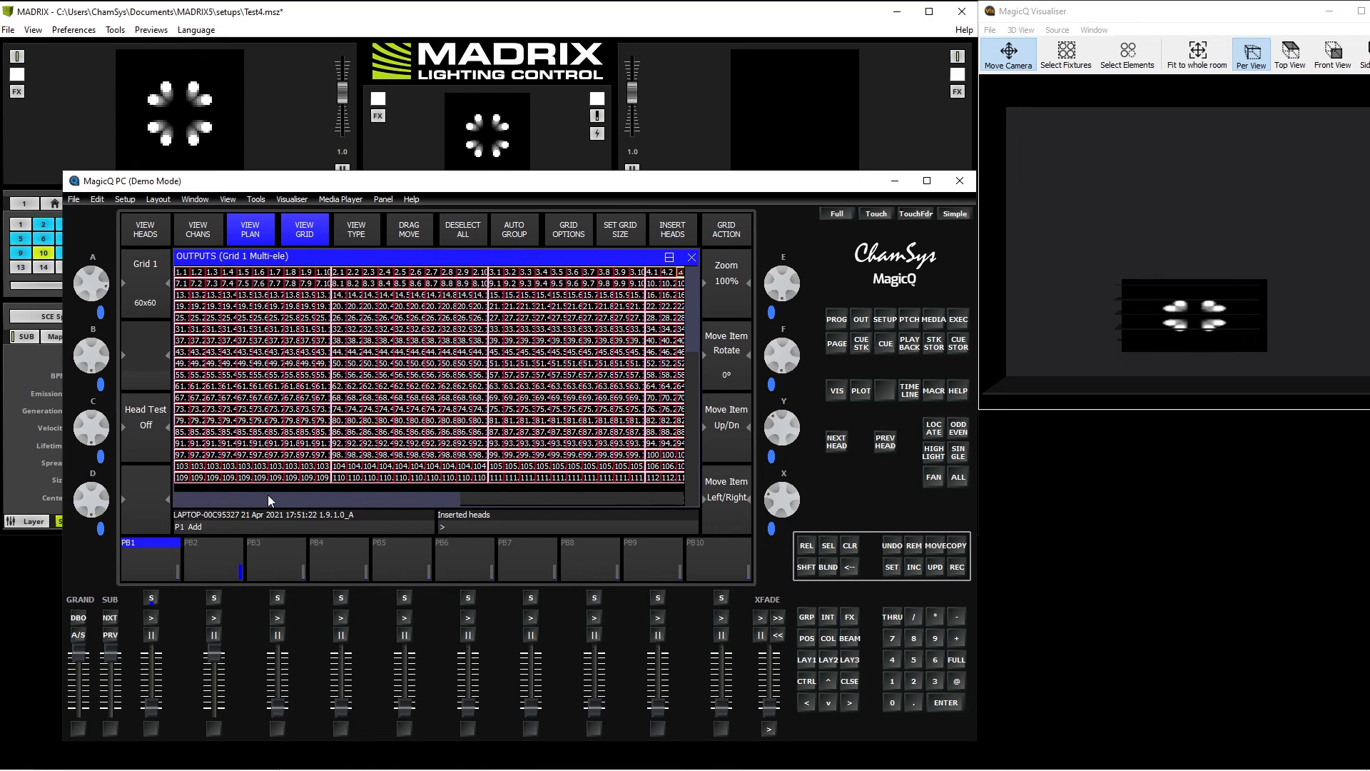
# Step: Arrange the grid's heads in the visualiser with Back positioning and a horizontal/vertical spacing of .1/.1
pyautogui.click(736, 231)
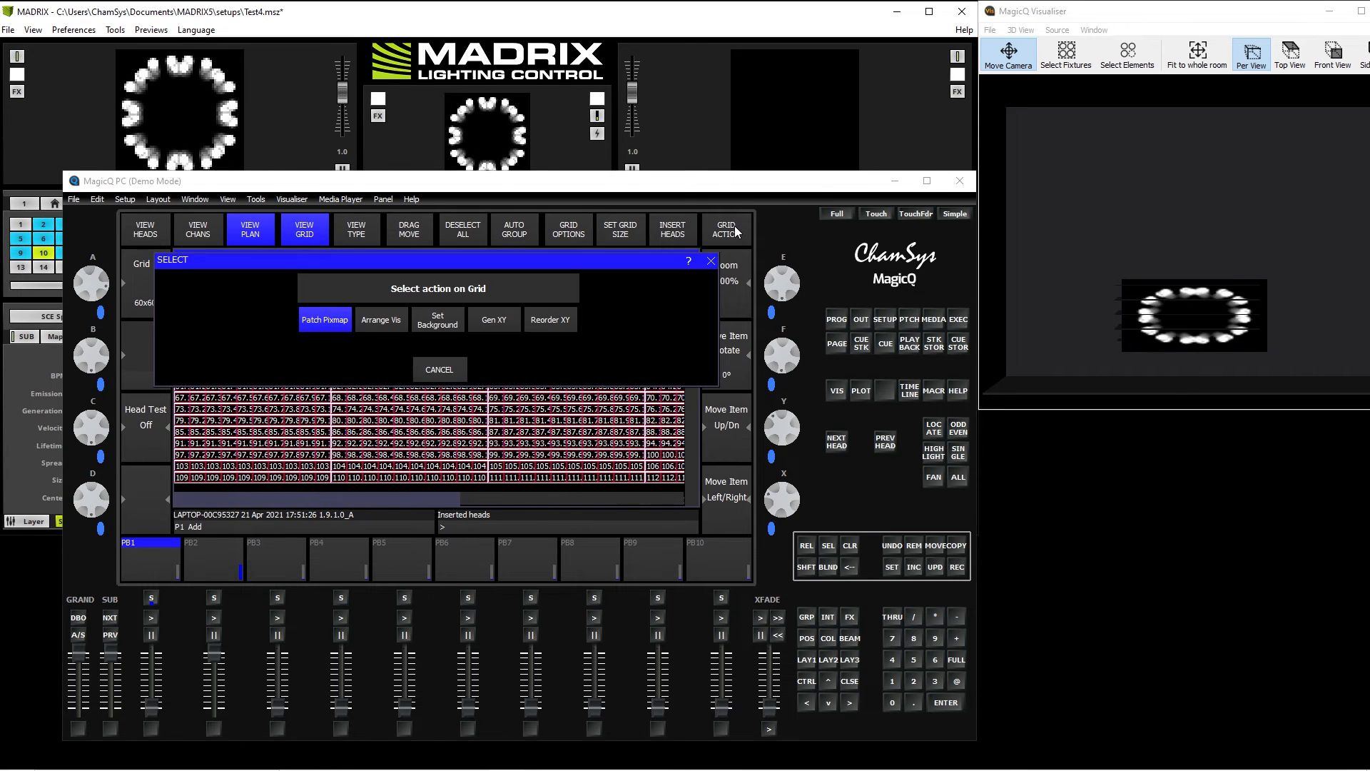
pyautogui.click(383, 319)
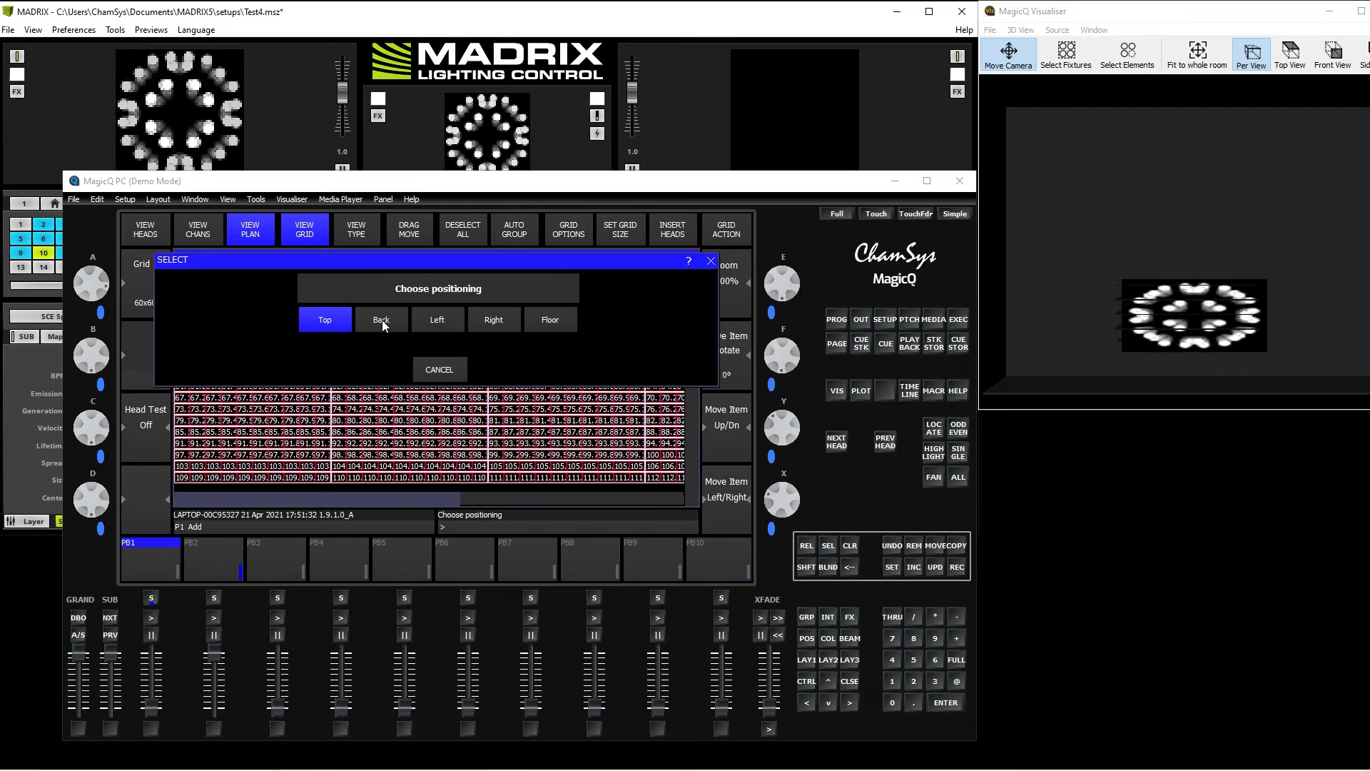
pyautogui.click(381, 318)
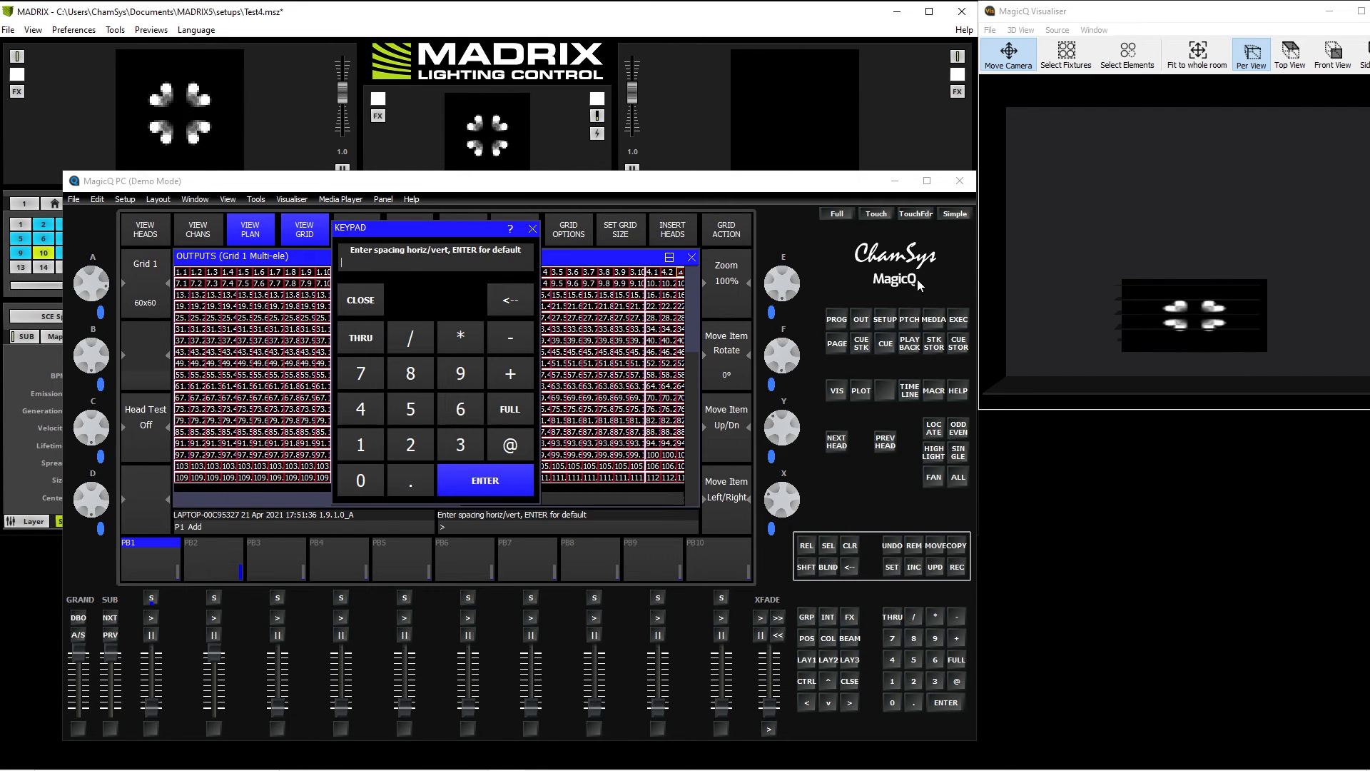
pyautogui.click(414, 483)
pyautogui.click(366, 449)
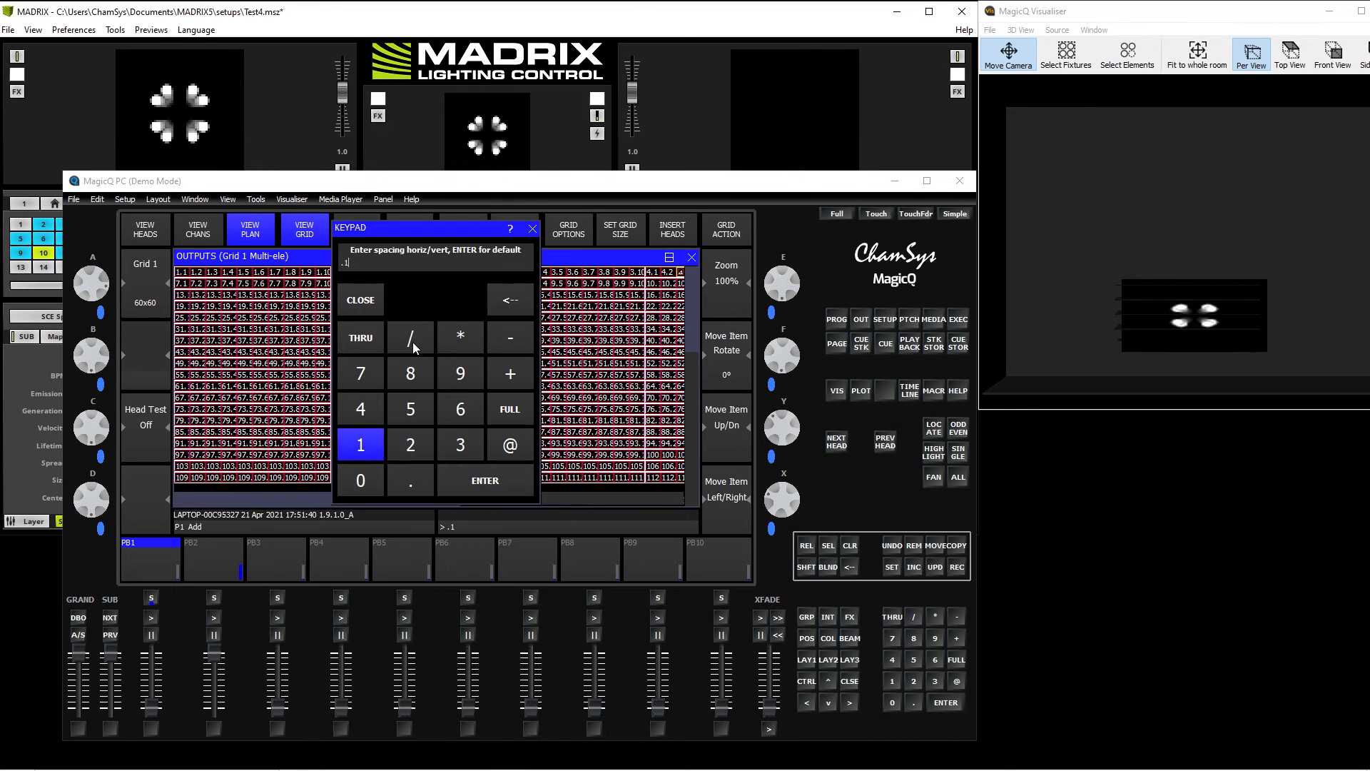
pyautogui.click(412, 344)
pyautogui.click(404, 482)
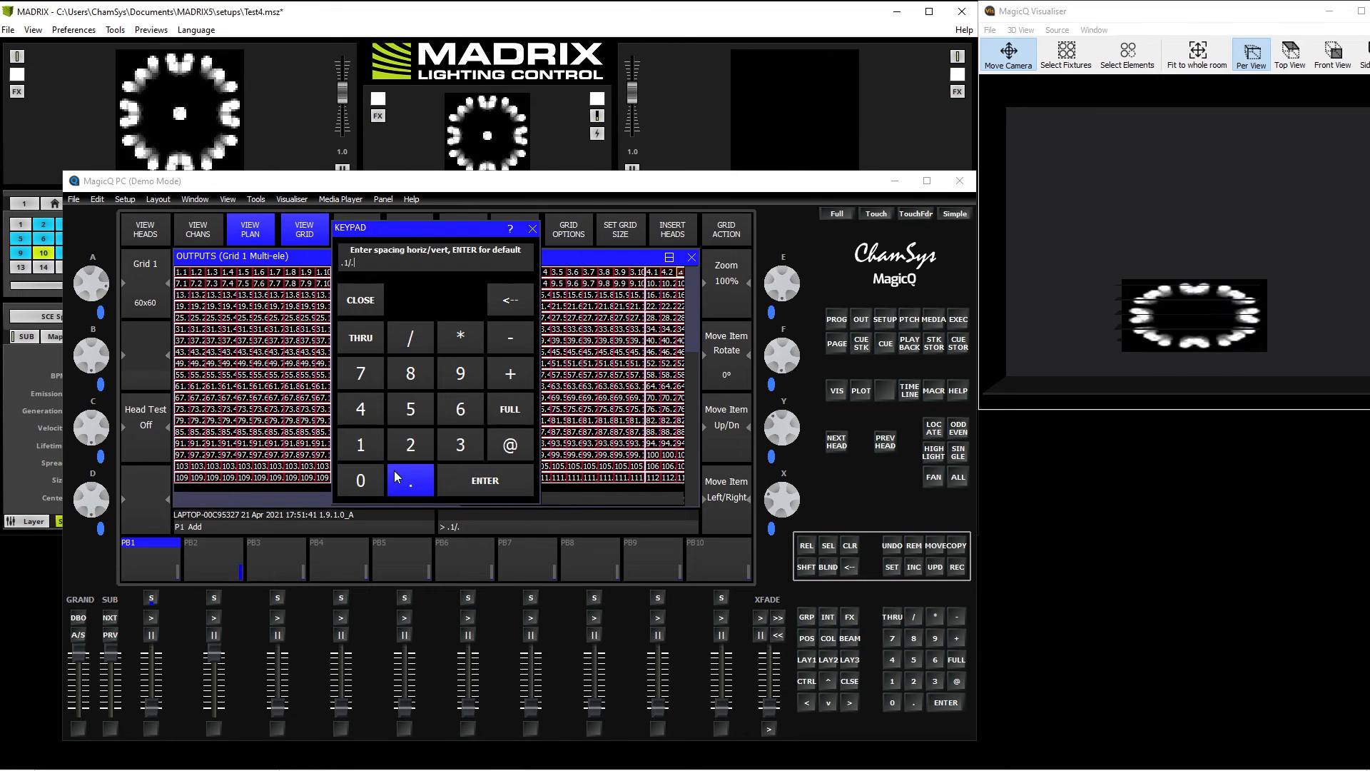
pyautogui.click(360, 445)
pyautogui.click(476, 483)
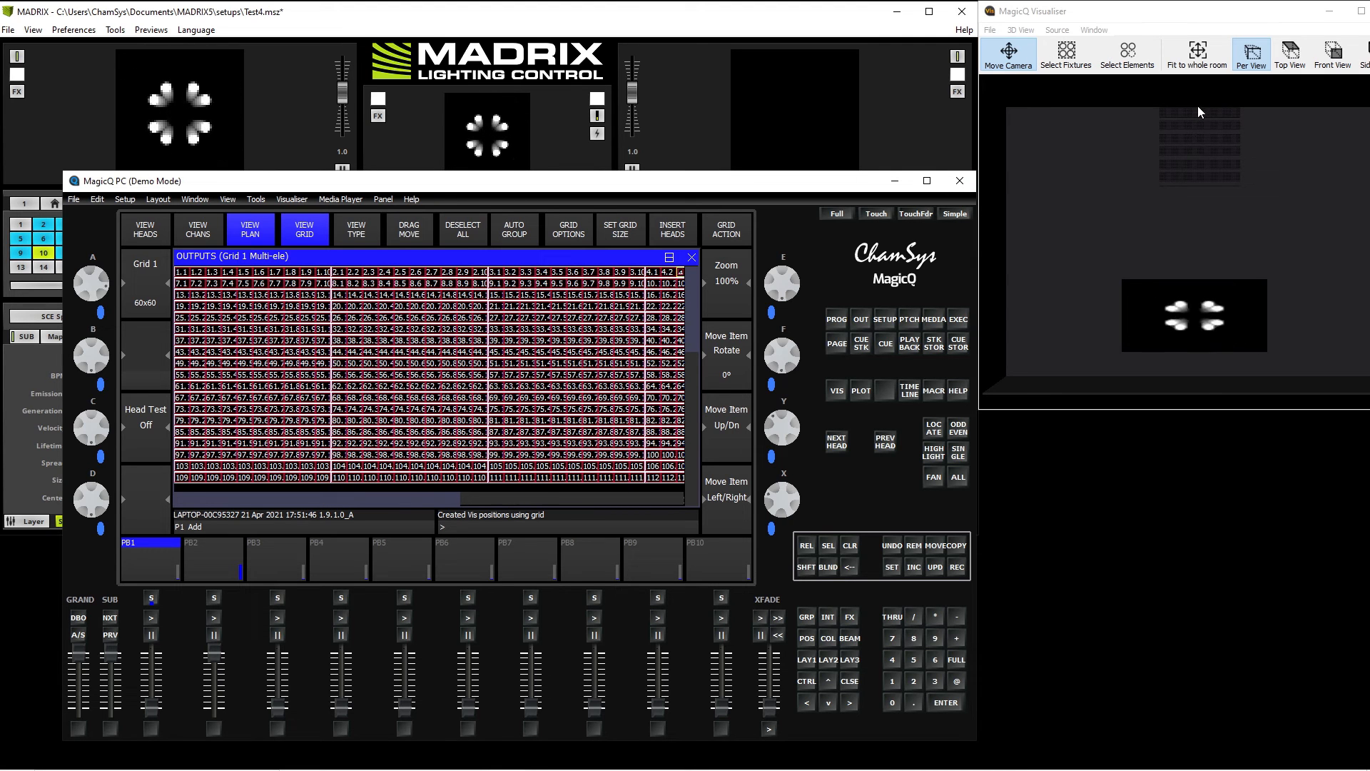
# Step: Lower the selected EpixStripIP heads in the patch's visualiser view, bringing head 001 to a Y position of about 15.3
pyautogui.click(911, 320)
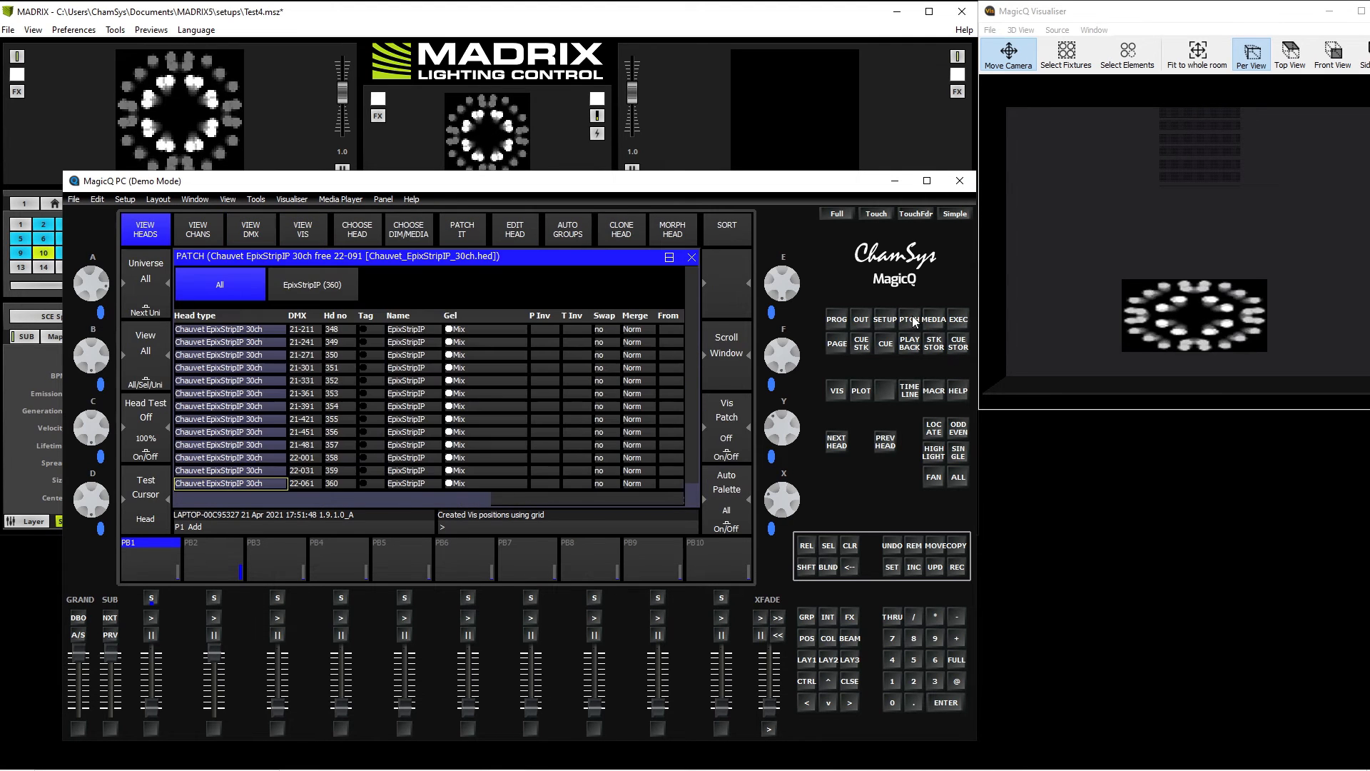
pyautogui.click(313, 233)
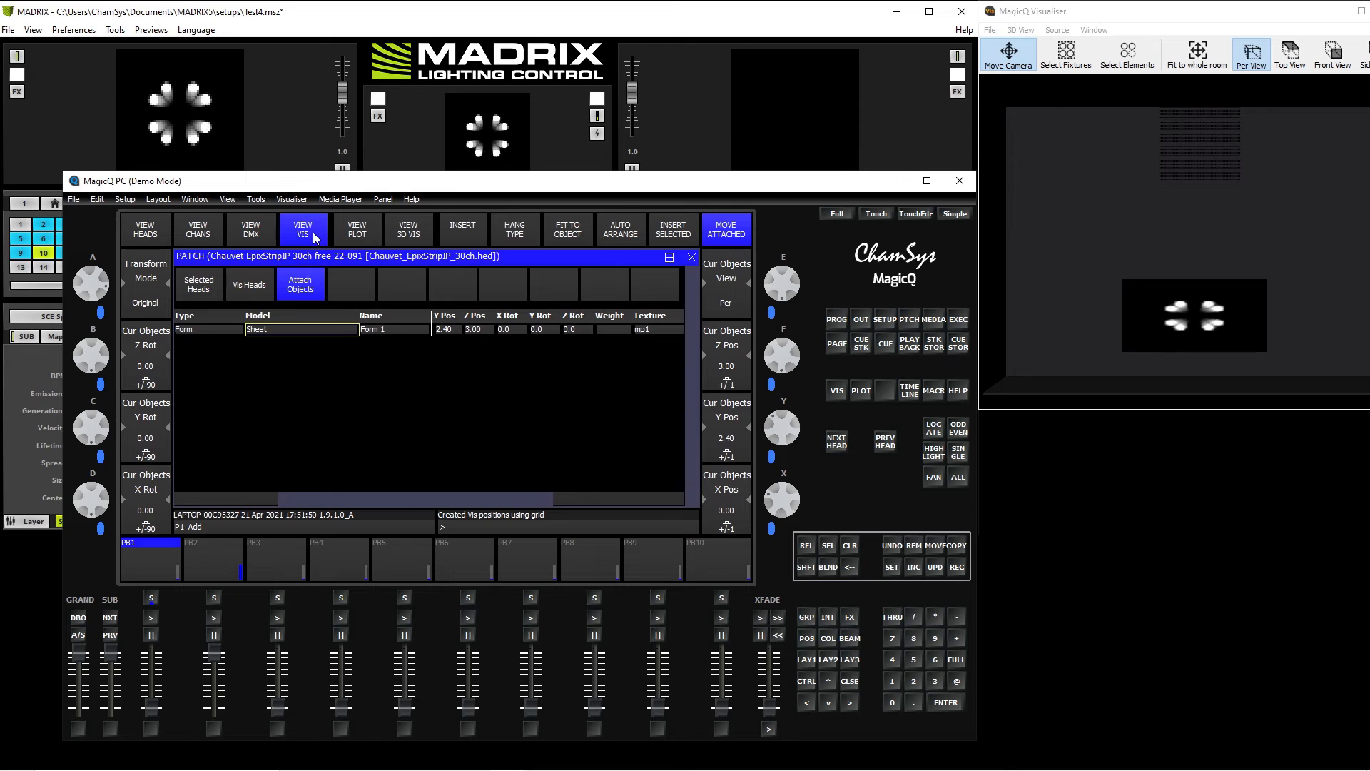
pyautogui.click(202, 285)
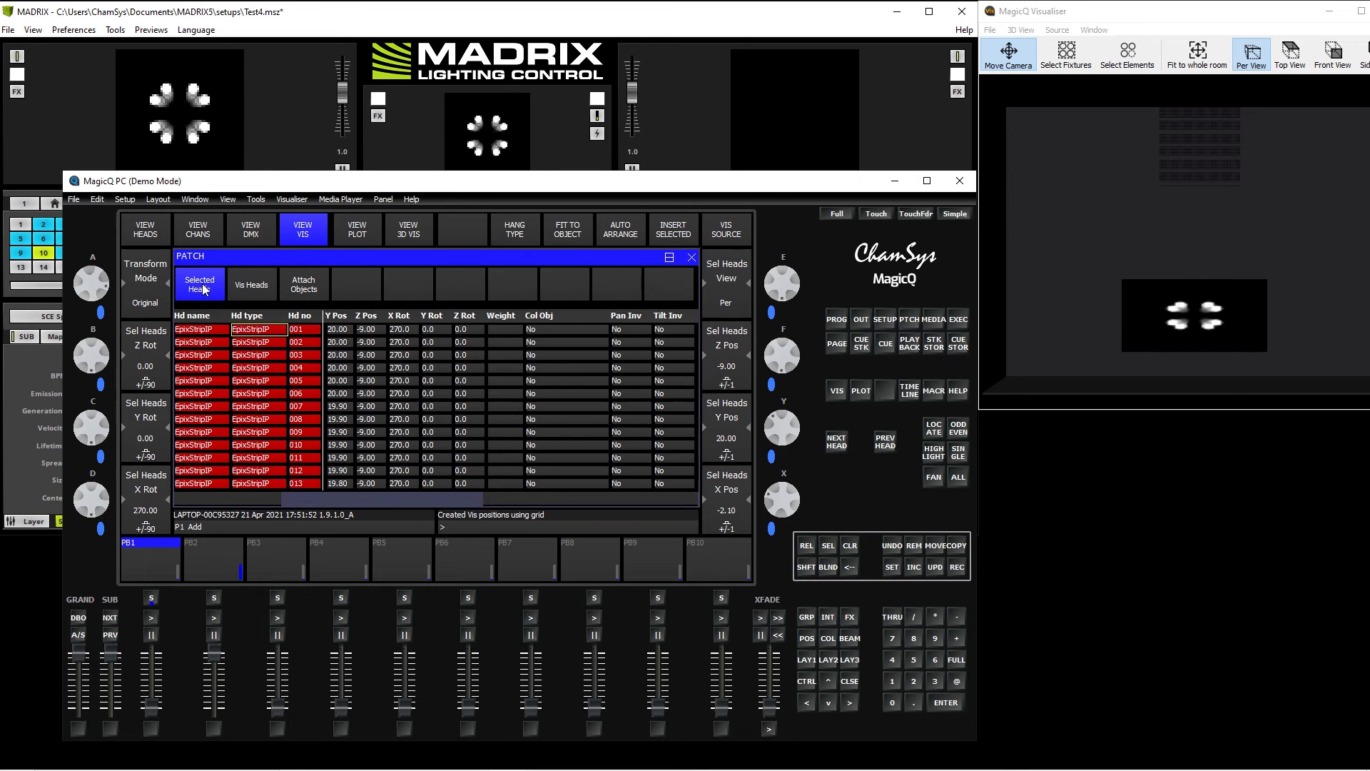
pyautogui.moveTo(789, 432); pyautogui.dragTo(797, 402)
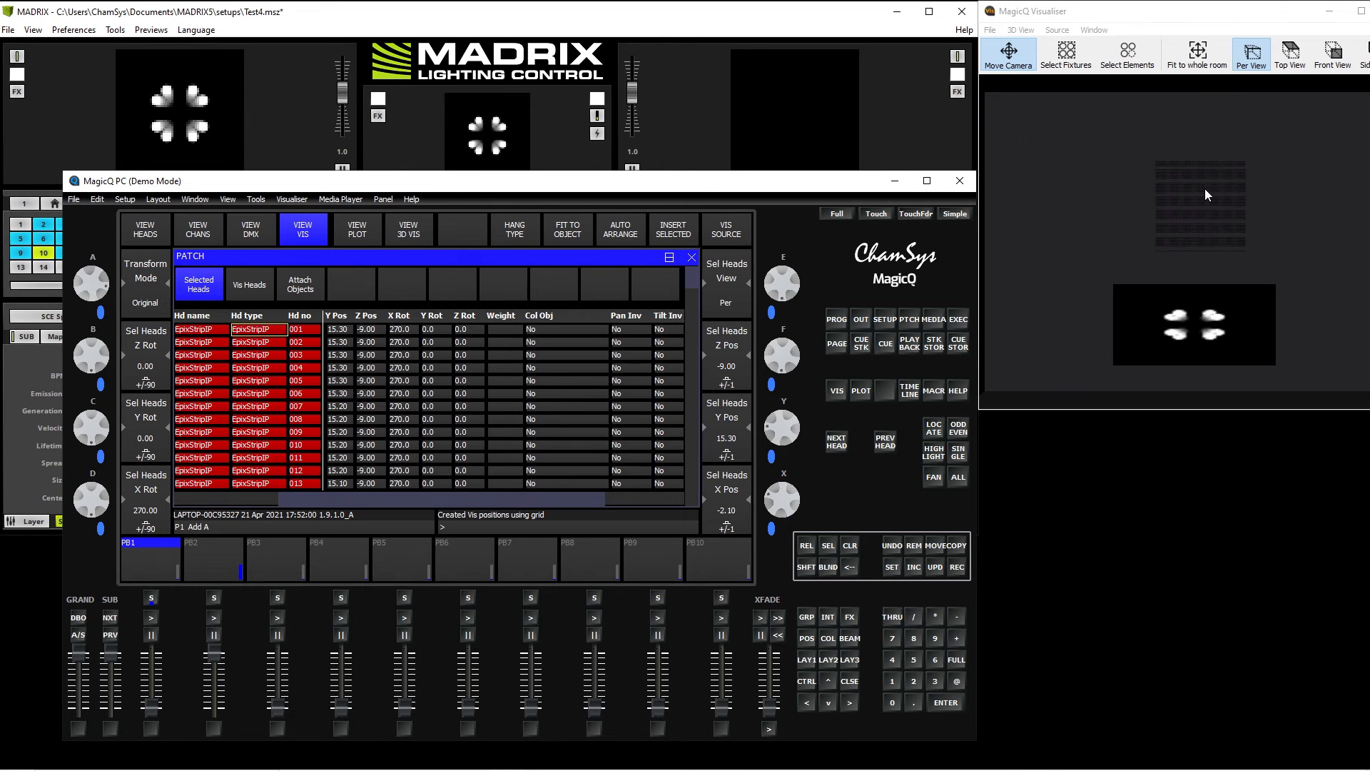
pyautogui.scroll(5, 1205, 189)
pyautogui.scroll(4, 1205, 189)
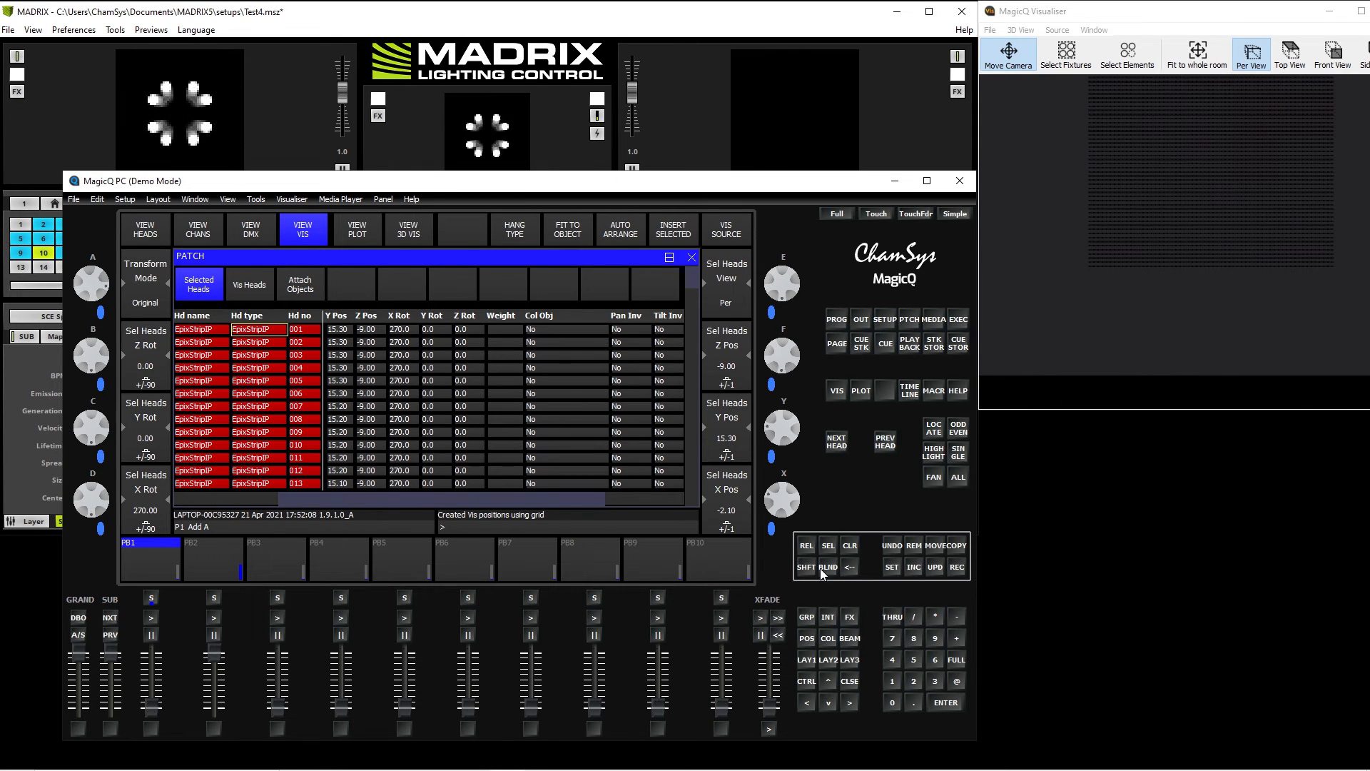
pyautogui.keyDown('shift'); pyautogui.click(1206, 182); pyautogui.keyUp('shift')
pyautogui.moveTo(1206, 181); pyautogui.dragTo(1185, 239)
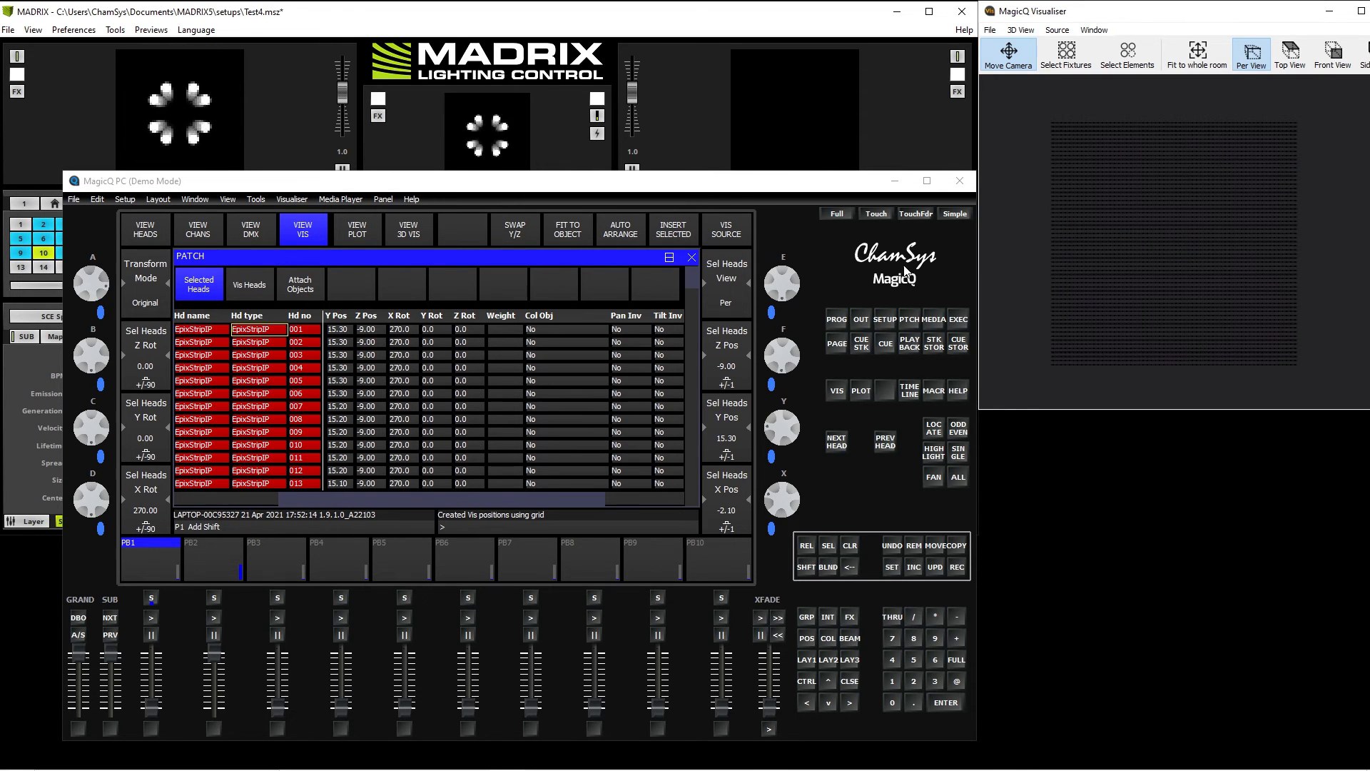
# Step: Patch a Pixelmap Engine with 1 layer to use on Grid 1
pyautogui.click(864, 319)
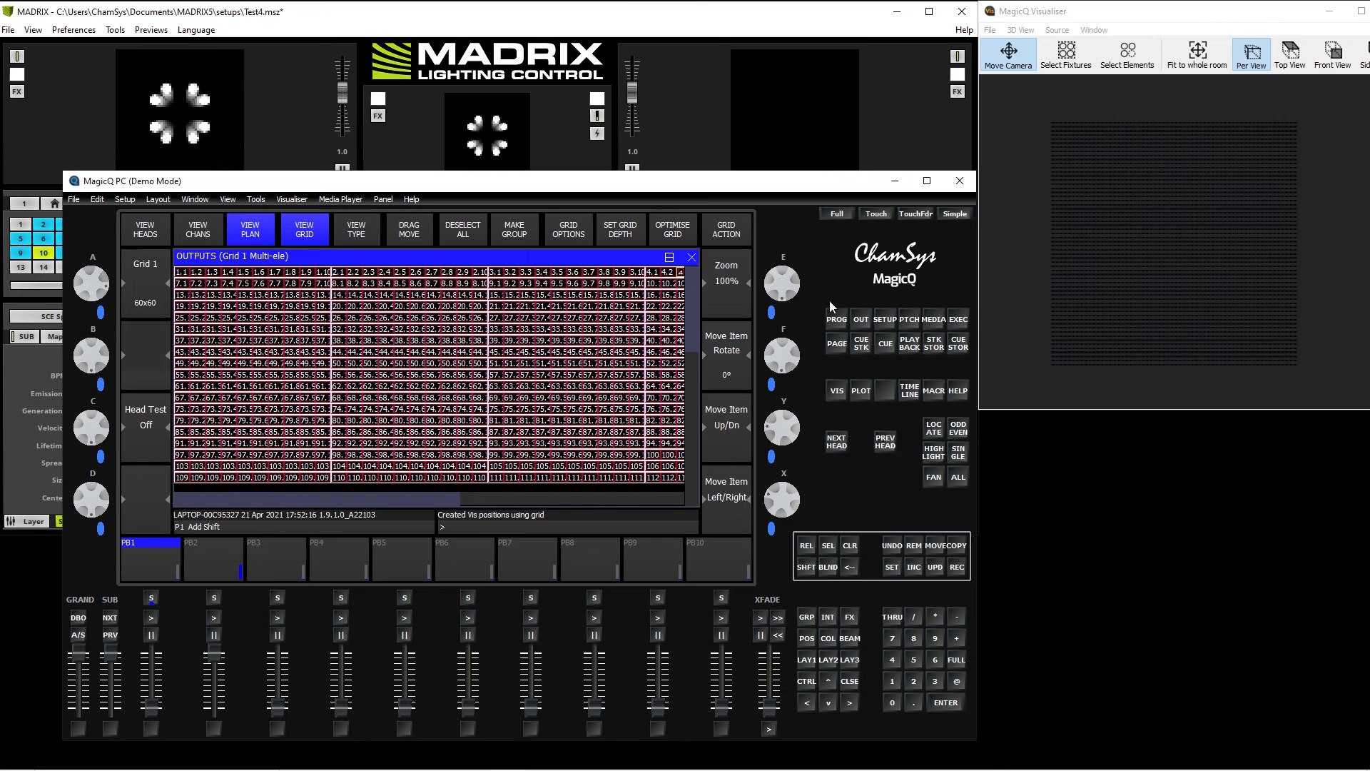
pyautogui.click(740, 228)
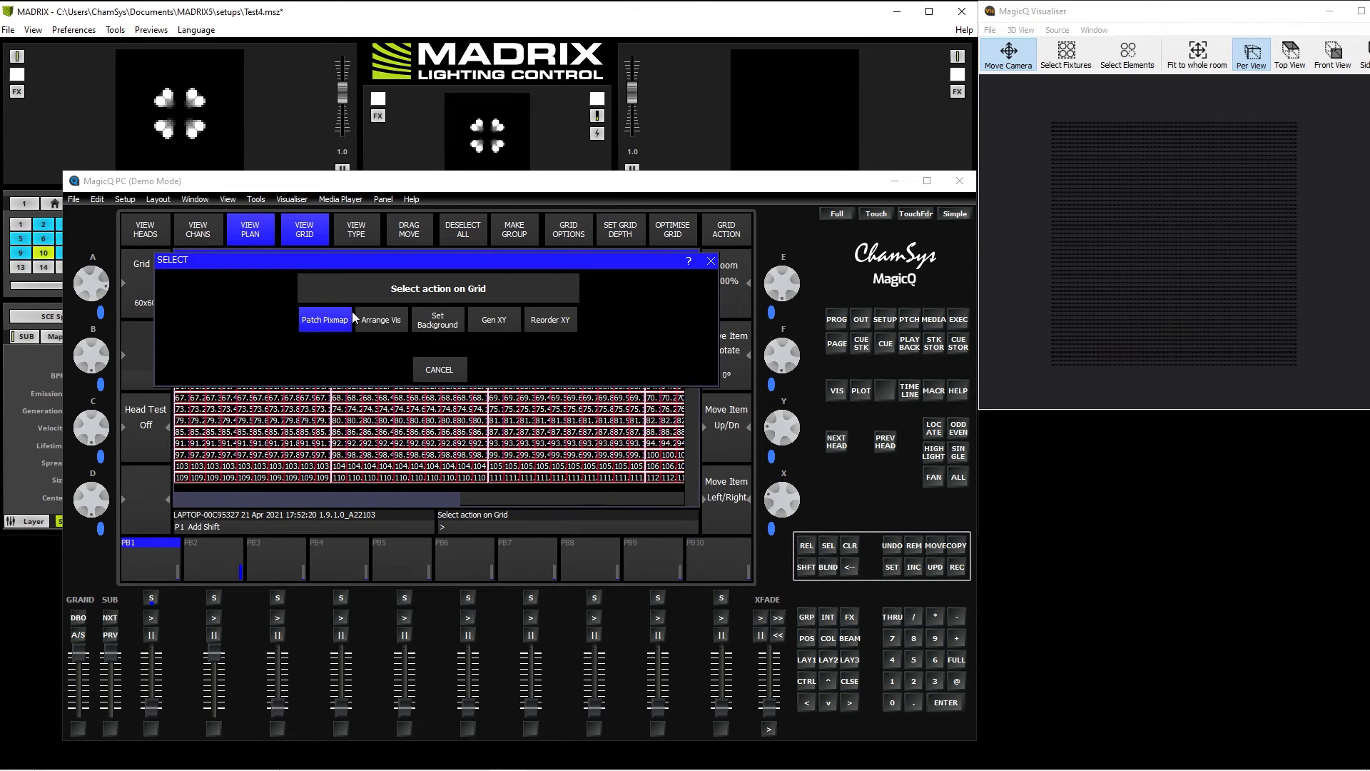
pyautogui.click(324, 321)
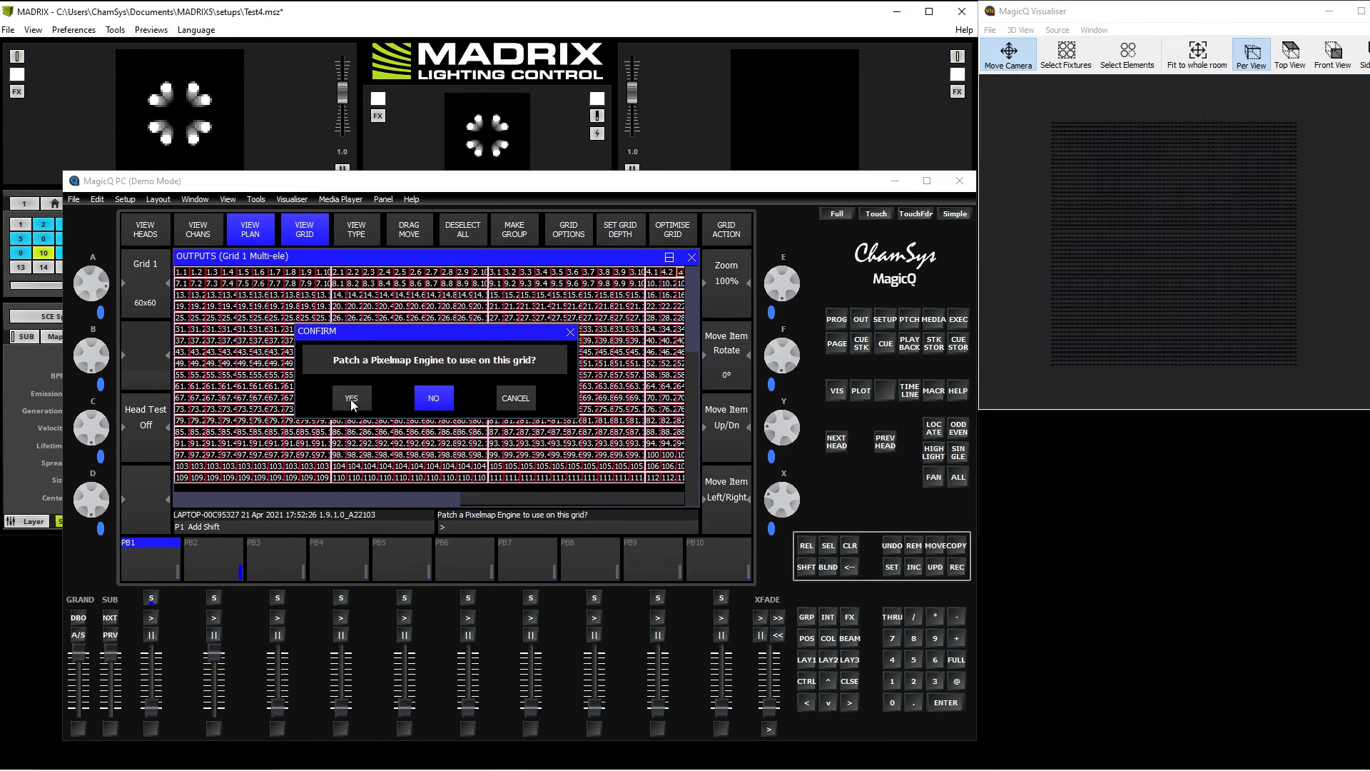
pyautogui.click(351, 399)
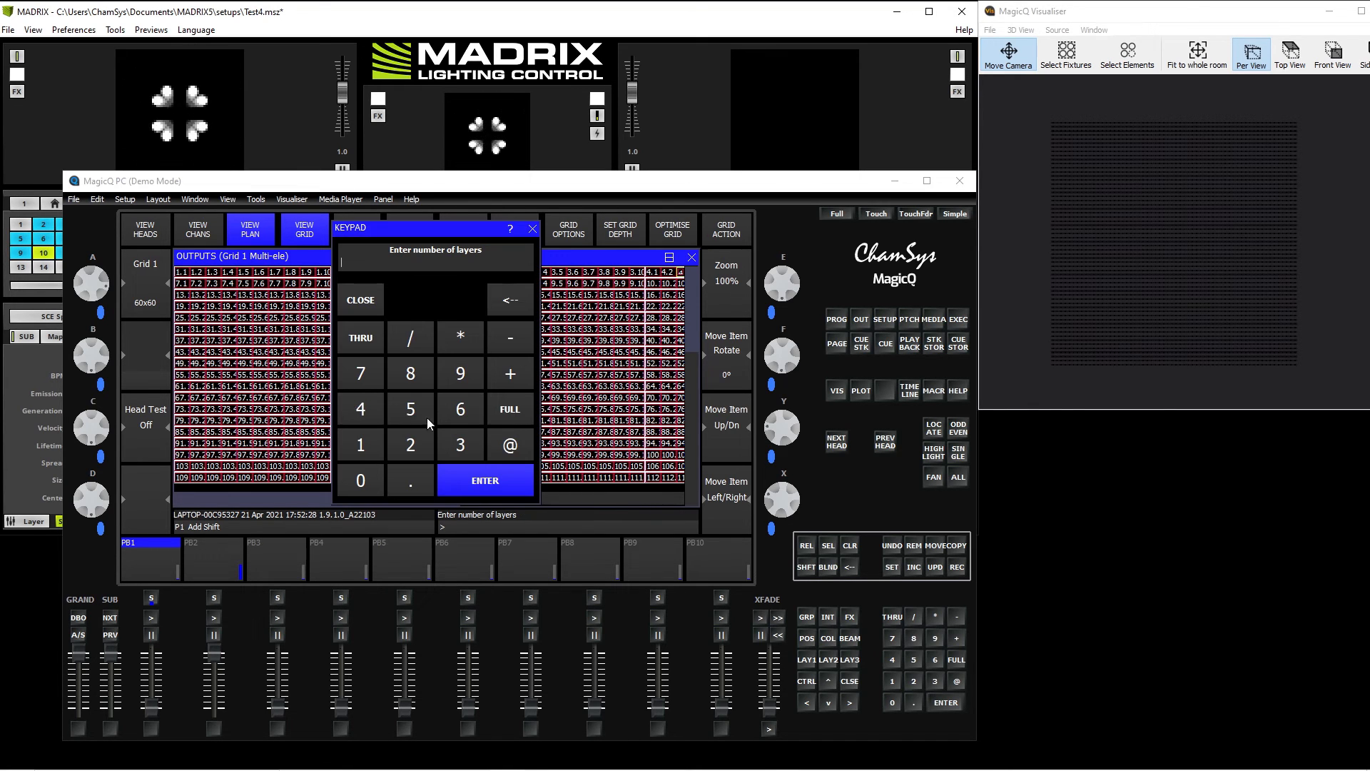
pyautogui.click(358, 450)
pyautogui.click(466, 475)
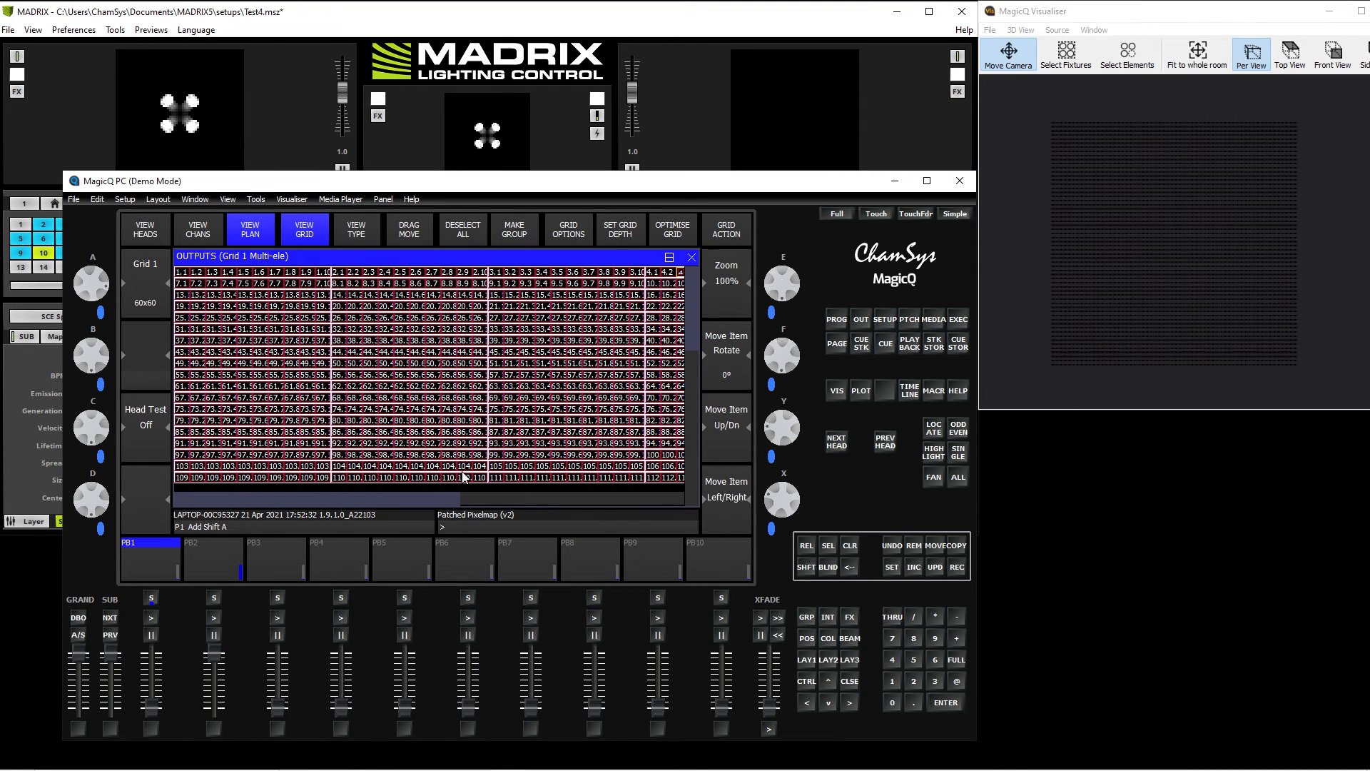
# Step: Close the outputs window and bring up the combined group, position, colour and beam palette layout
pyautogui.click(804, 658)
pyautogui.click(802, 568)
pyautogui.click(803, 569)
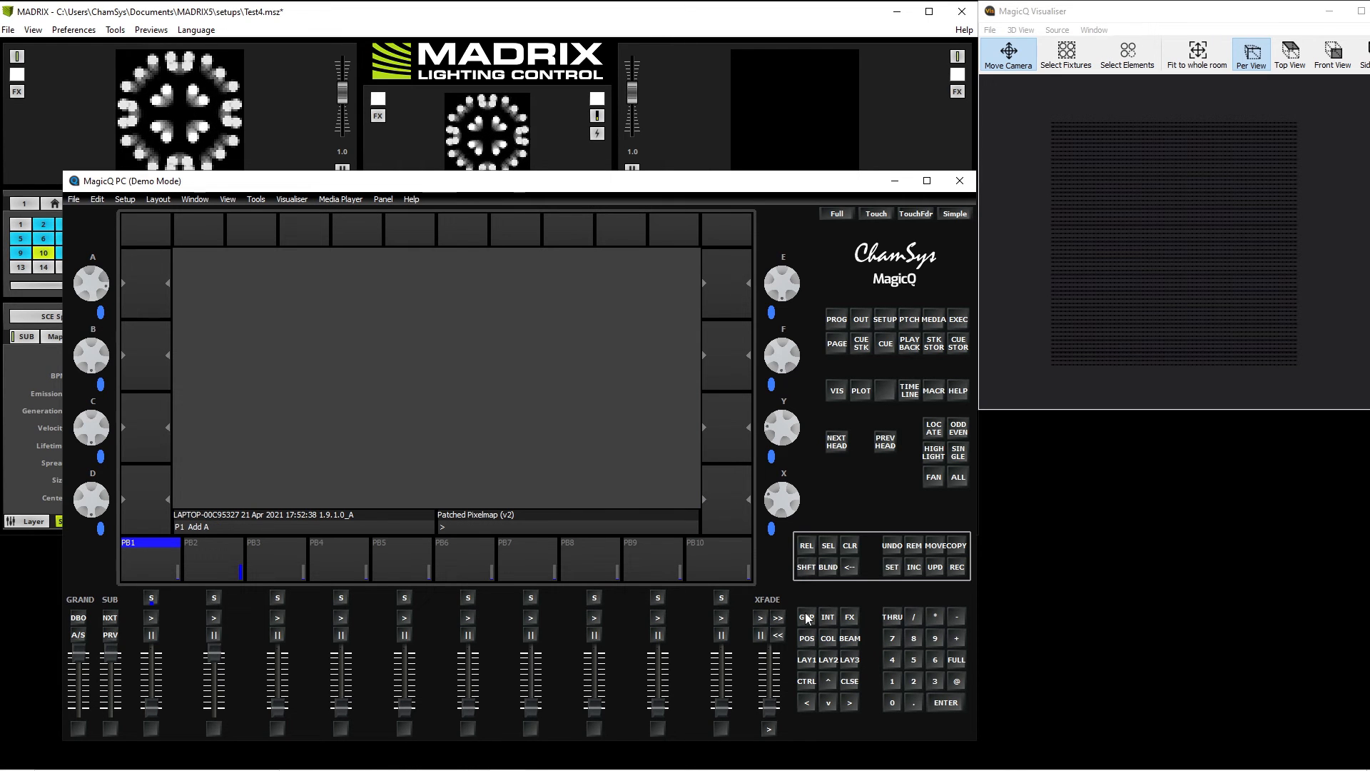
pyautogui.click(805, 658)
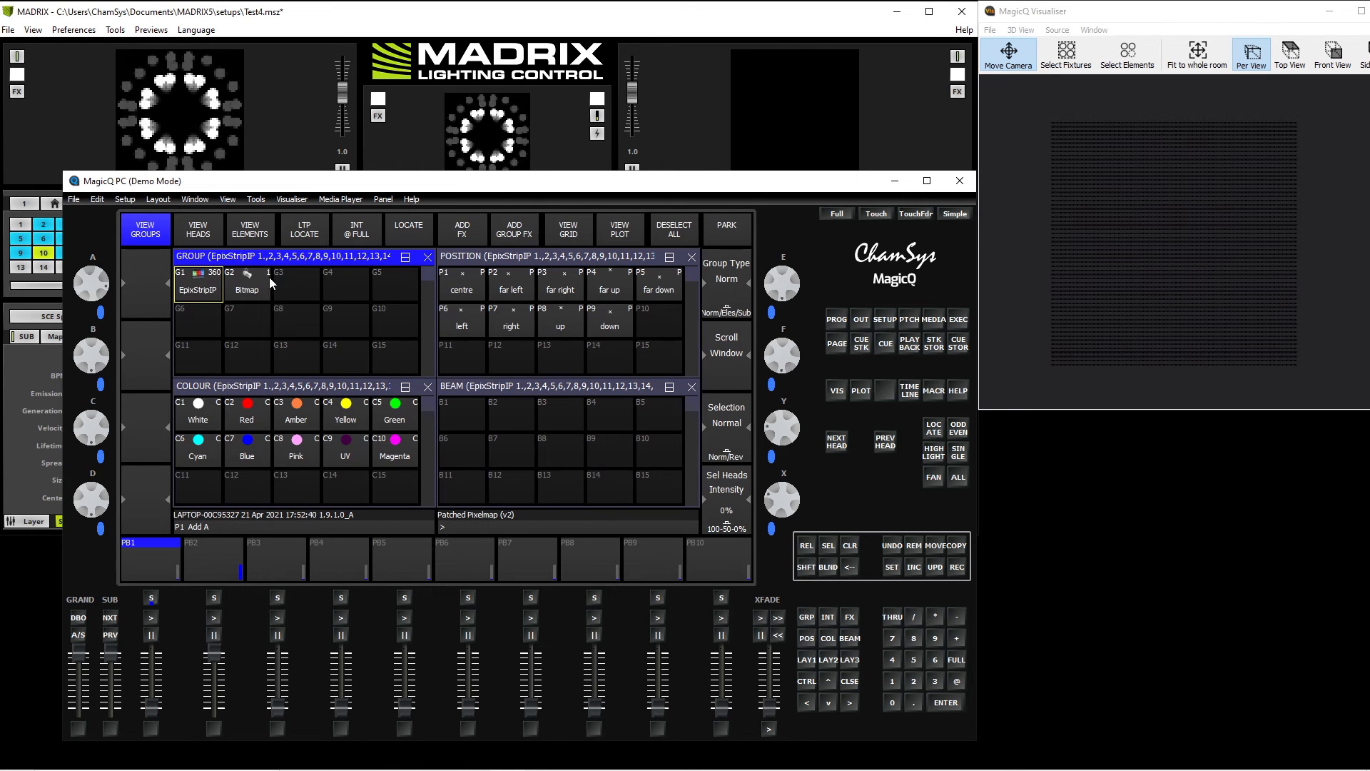
# Step: Select the EpixStripIP group and set its Red, Green and Blue levels to 0%
pyautogui.click(207, 281)
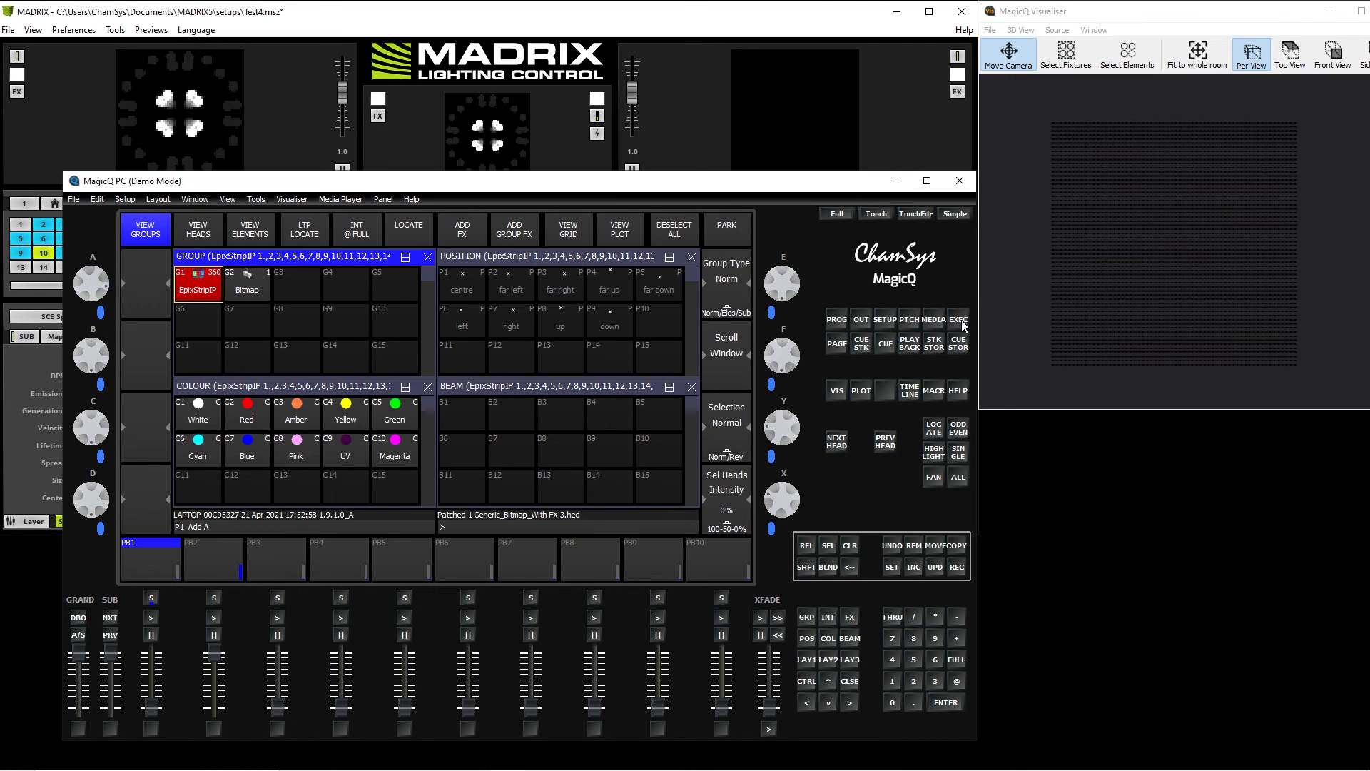
pyautogui.click(830, 638)
pyautogui.click(144, 313)
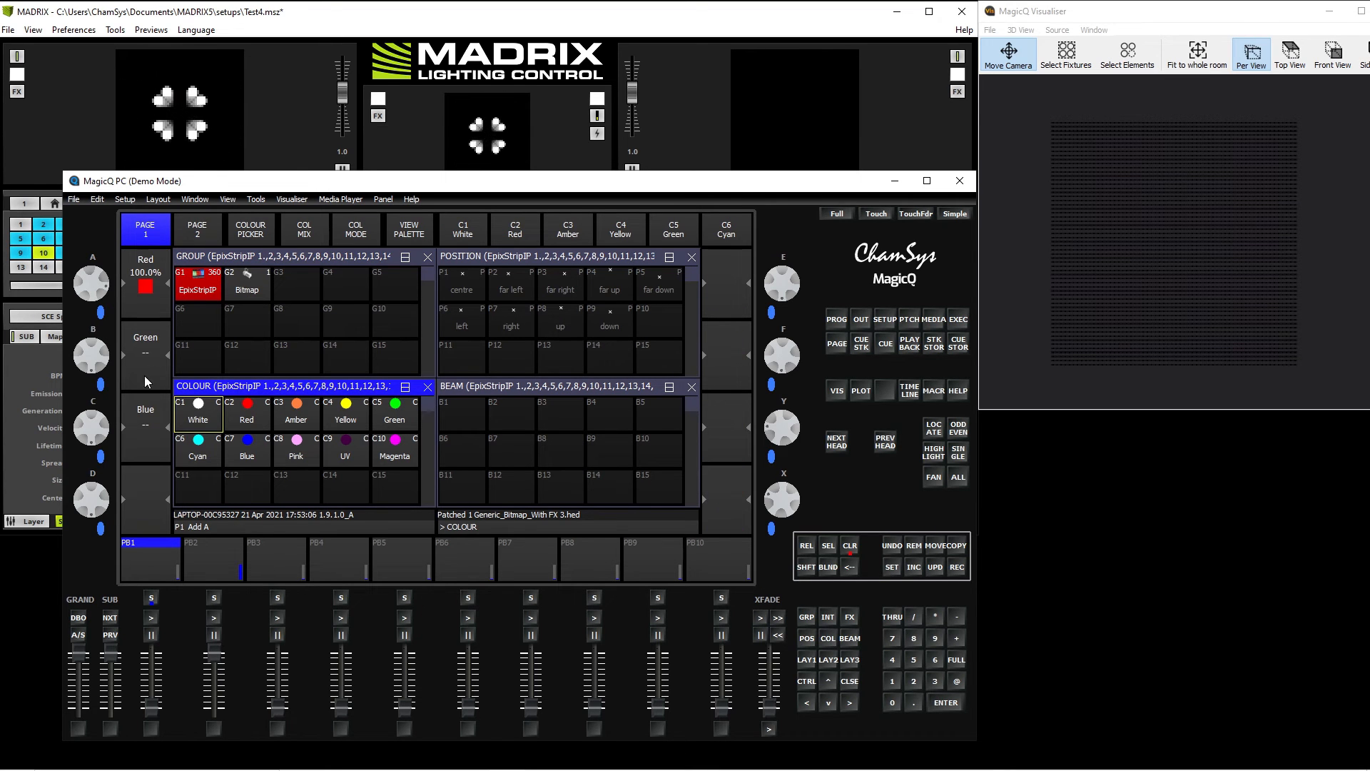
pyautogui.click(147, 309)
pyautogui.click(141, 379)
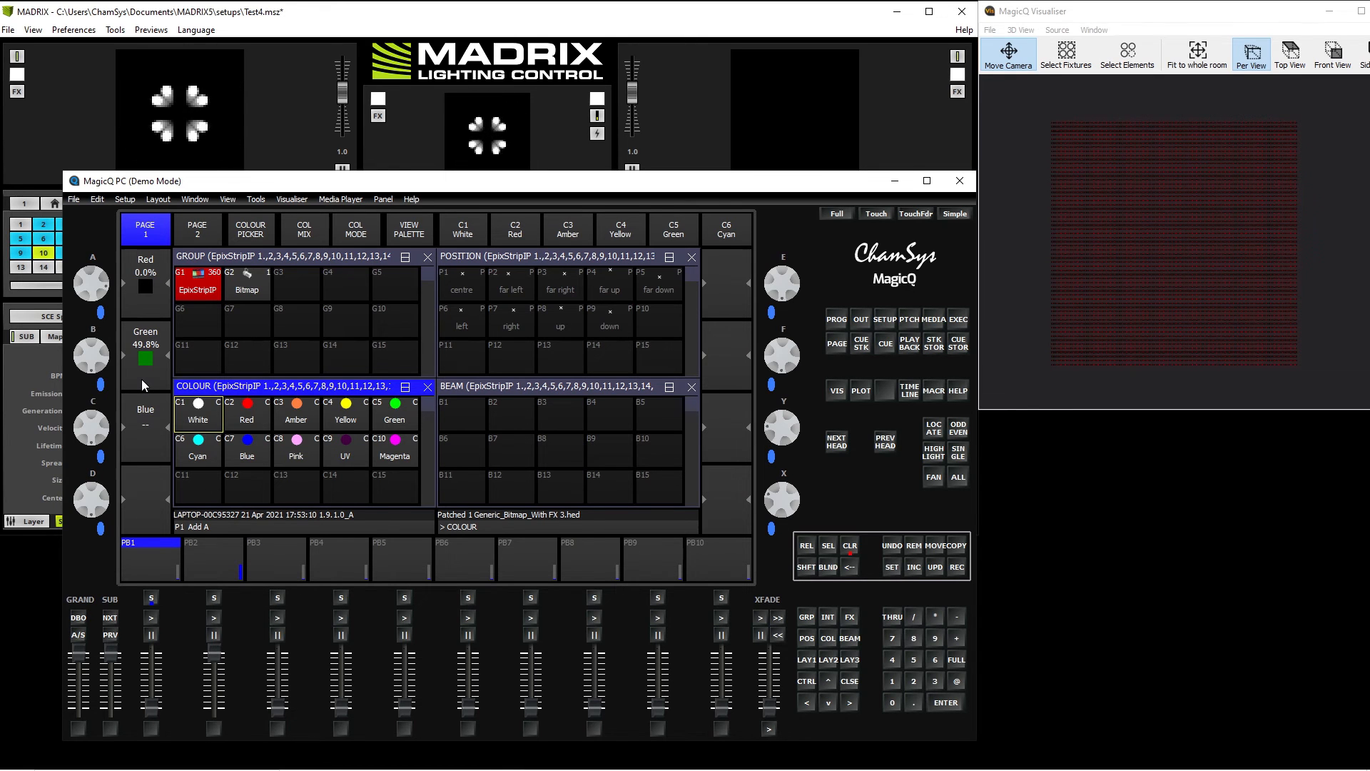
pyautogui.click(140, 451)
pyautogui.click(139, 451)
pyautogui.click(139, 451)
# Step: Record the zeroed colour as a palette in the empty C11 slot and clear the programmer
pyautogui.click(957, 566)
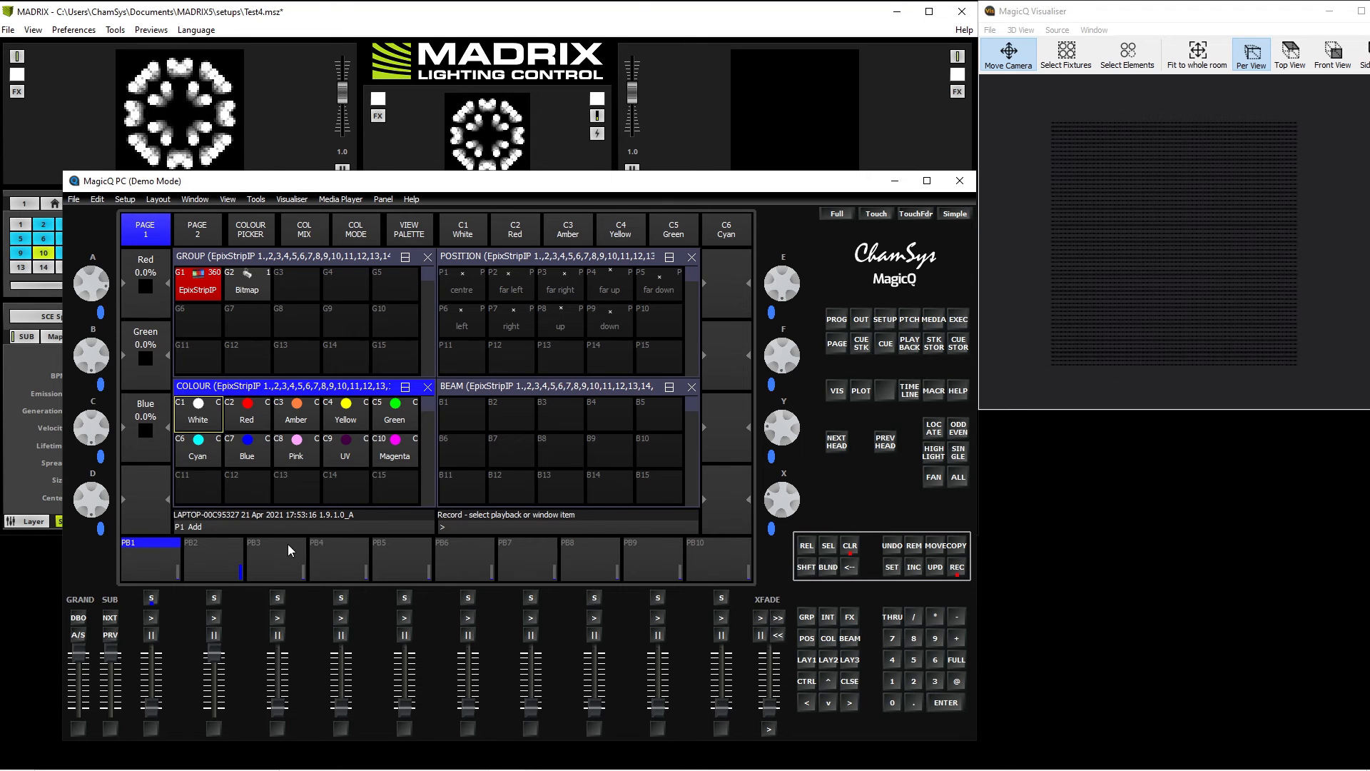
pyautogui.click(206, 497)
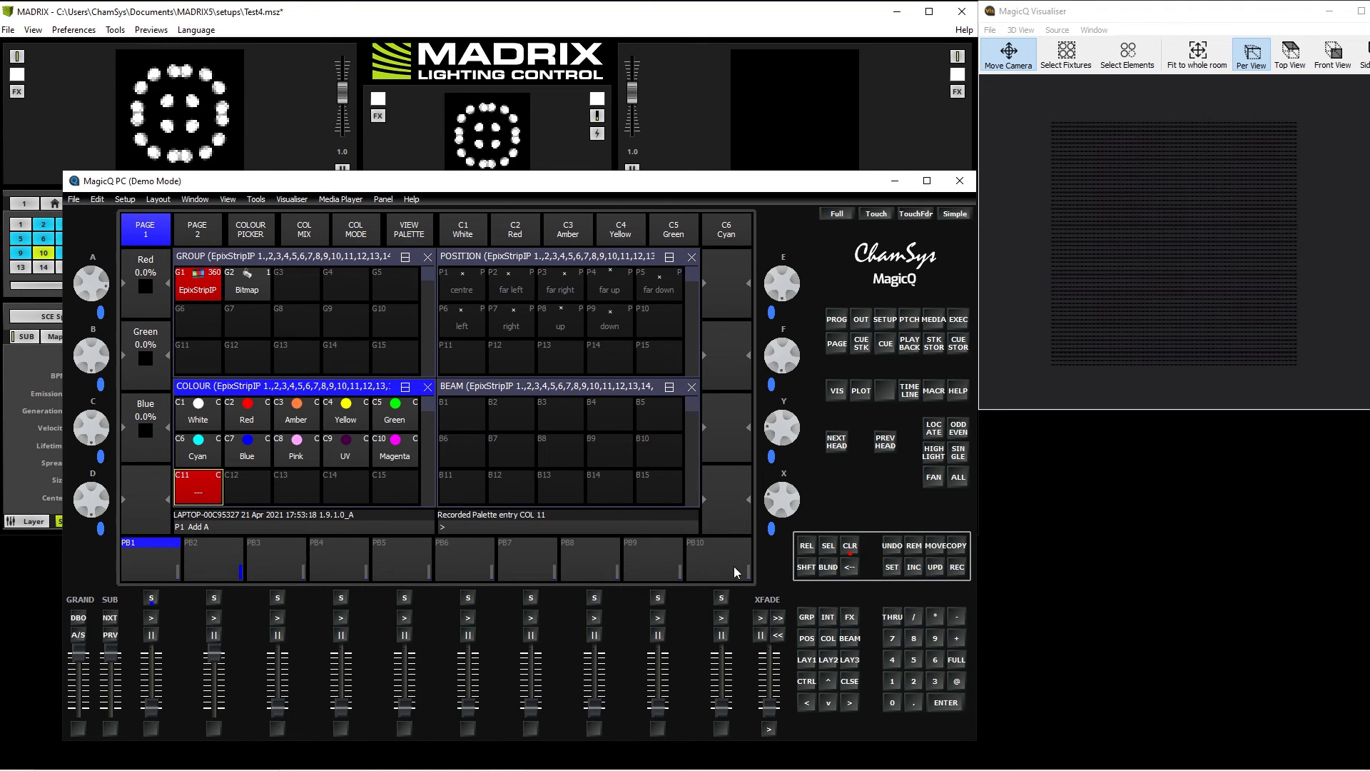
pyautogui.click(849, 546)
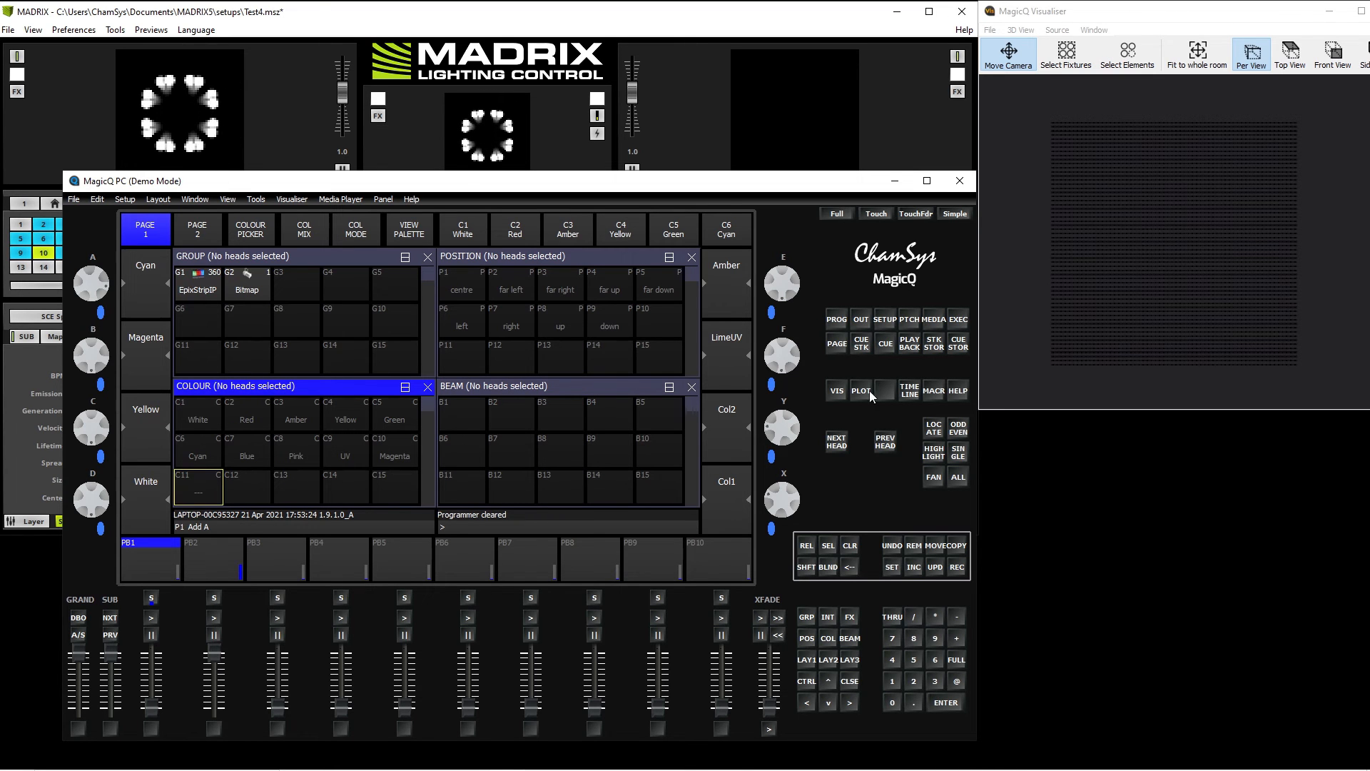
# Step: Bring layer 1 of the Pix1 pixelmap engine to full intensity
pyautogui.click(196, 289)
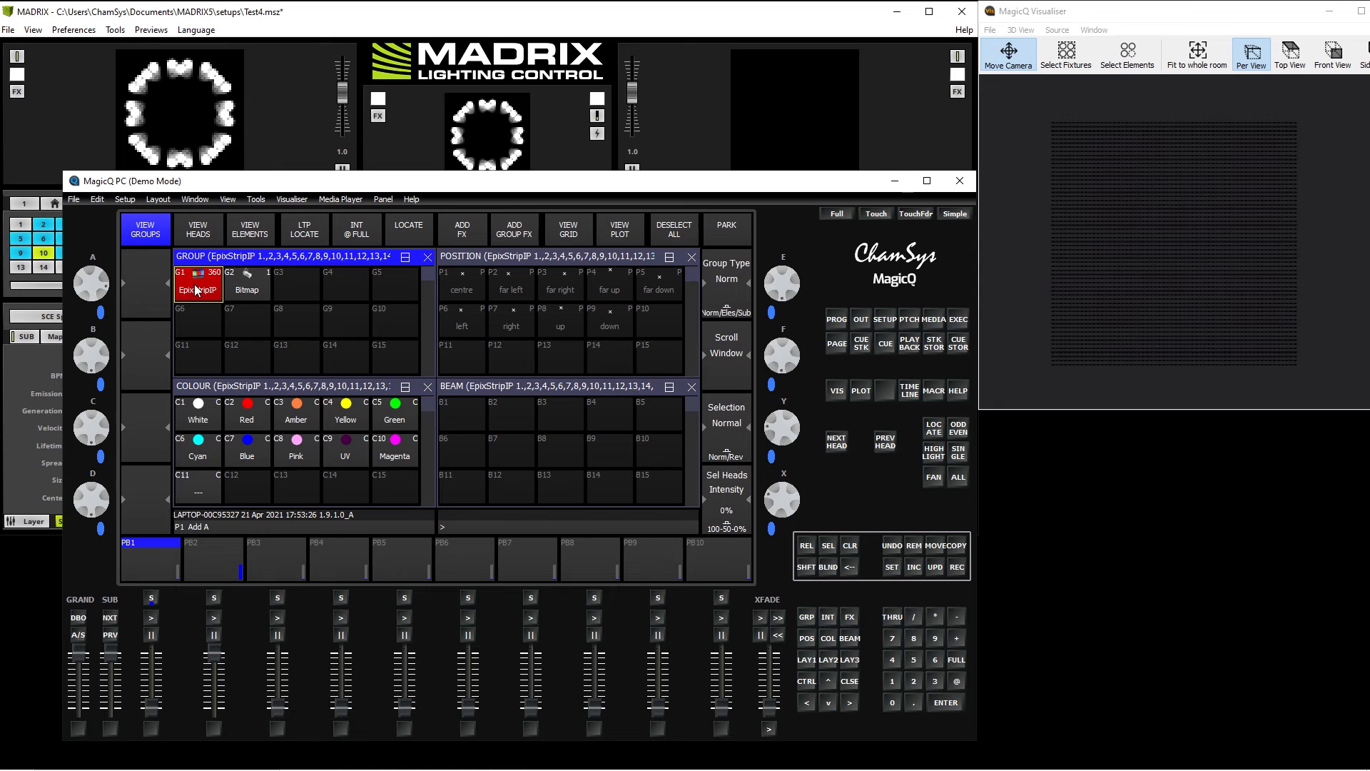
pyautogui.click(936, 320)
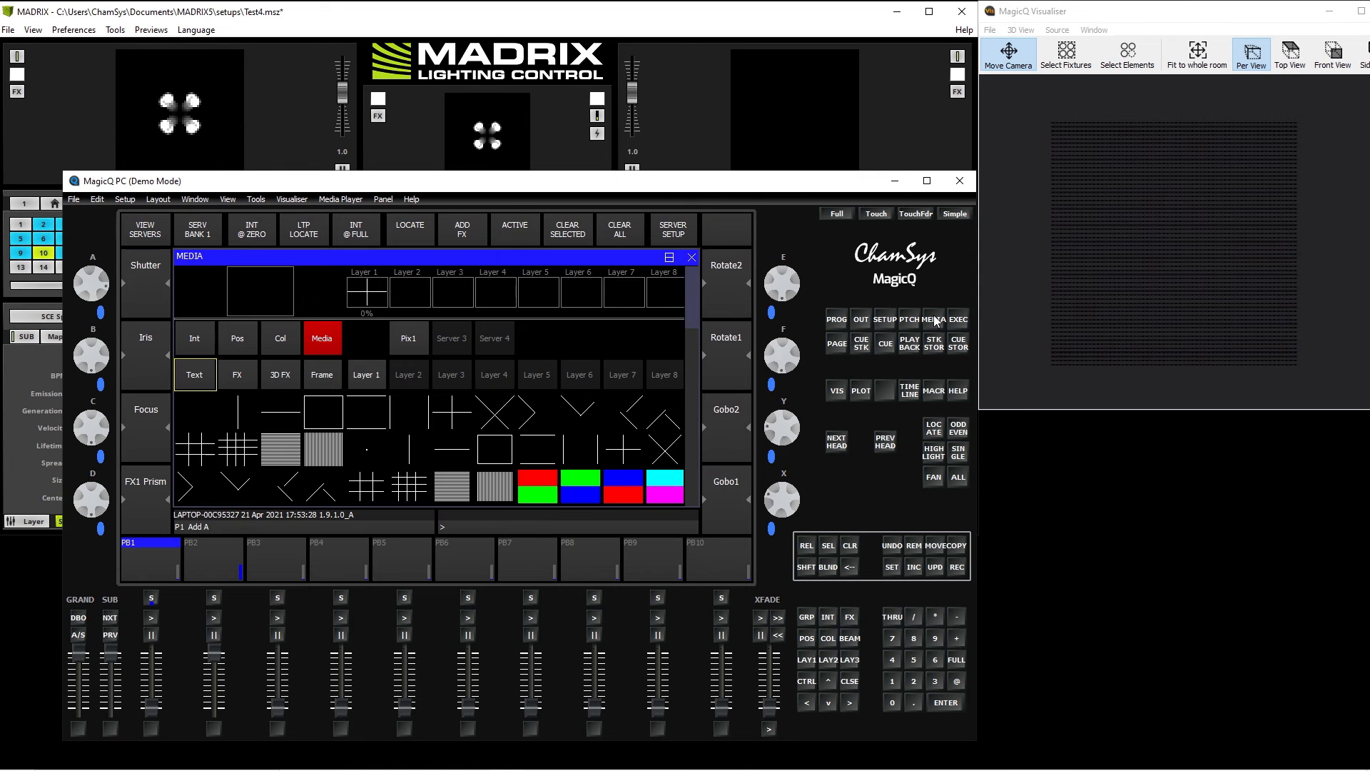
pyautogui.click(417, 344)
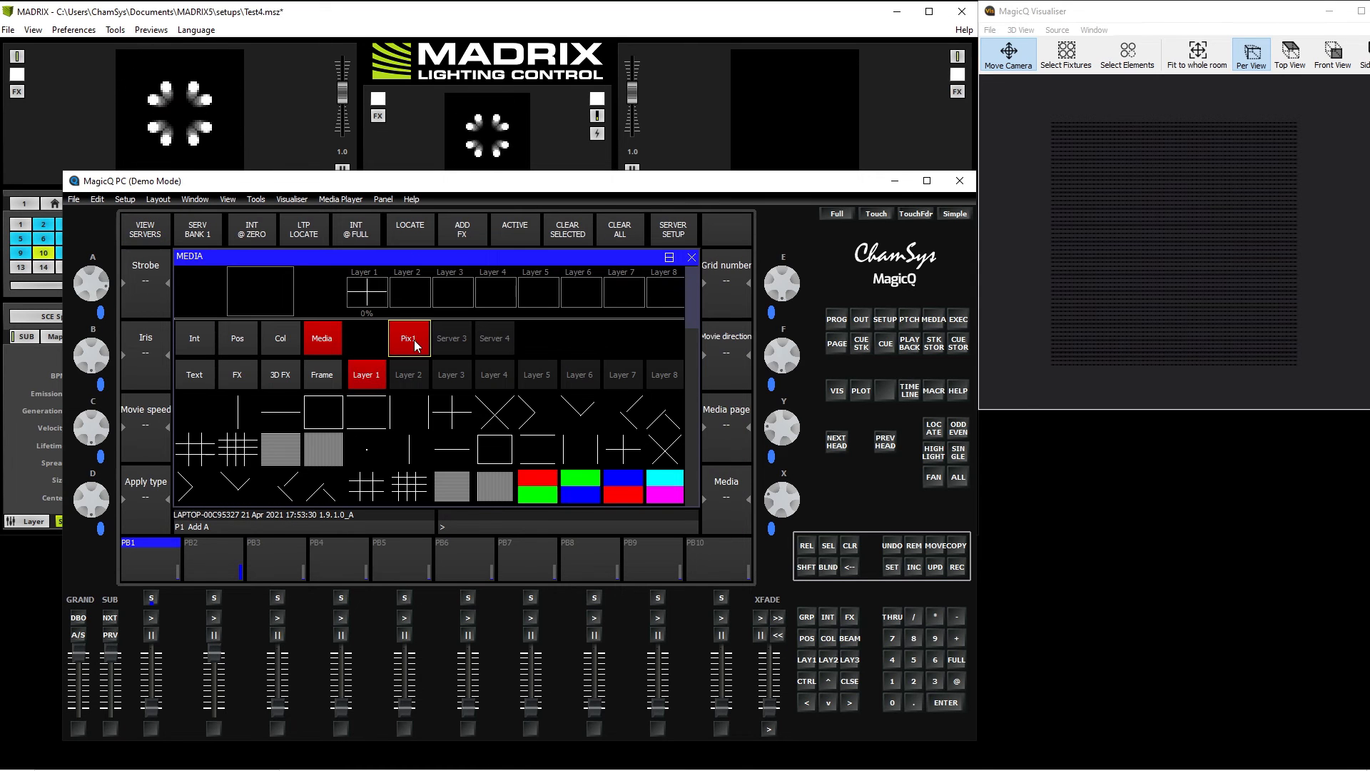
pyautogui.click(365, 229)
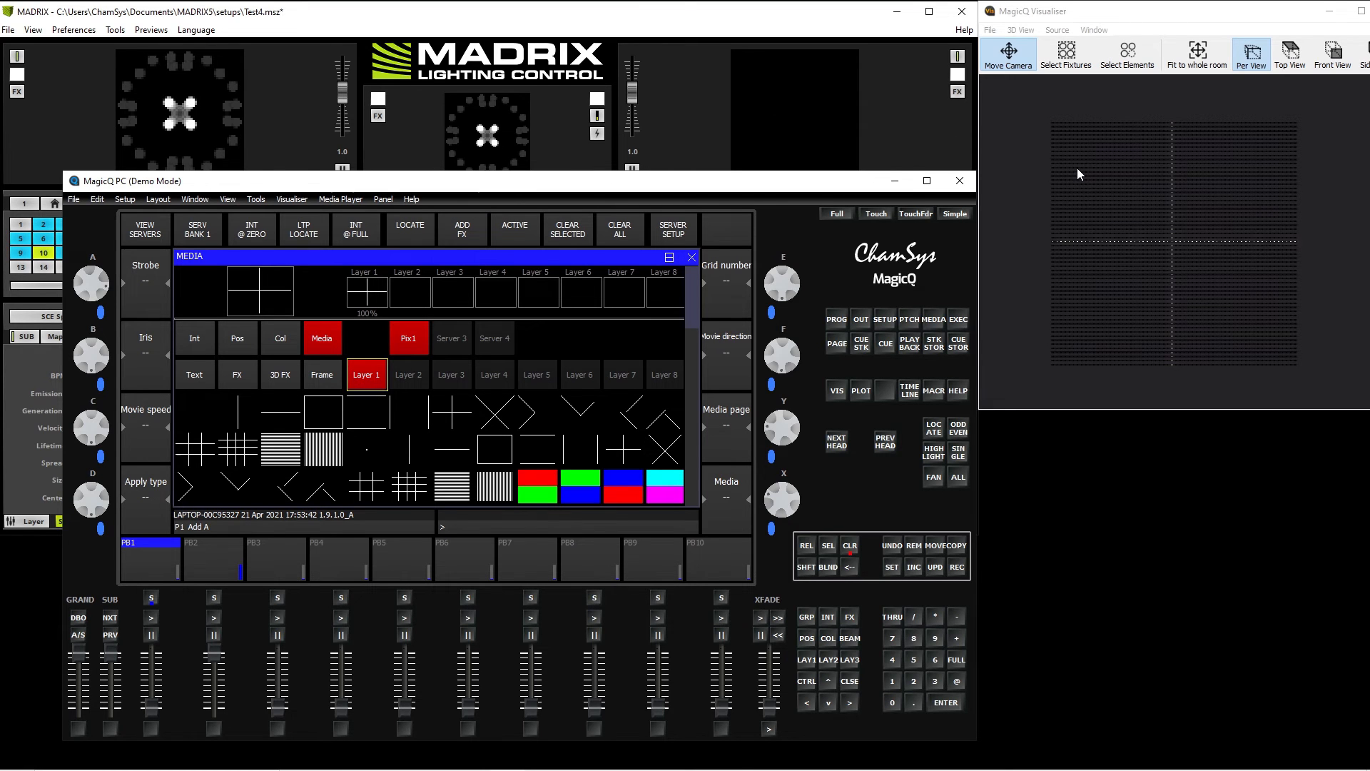
# Step: Assign the Live Feed media page and its Serv 1 source to Pix1's layer 1
pyautogui.click(324, 340)
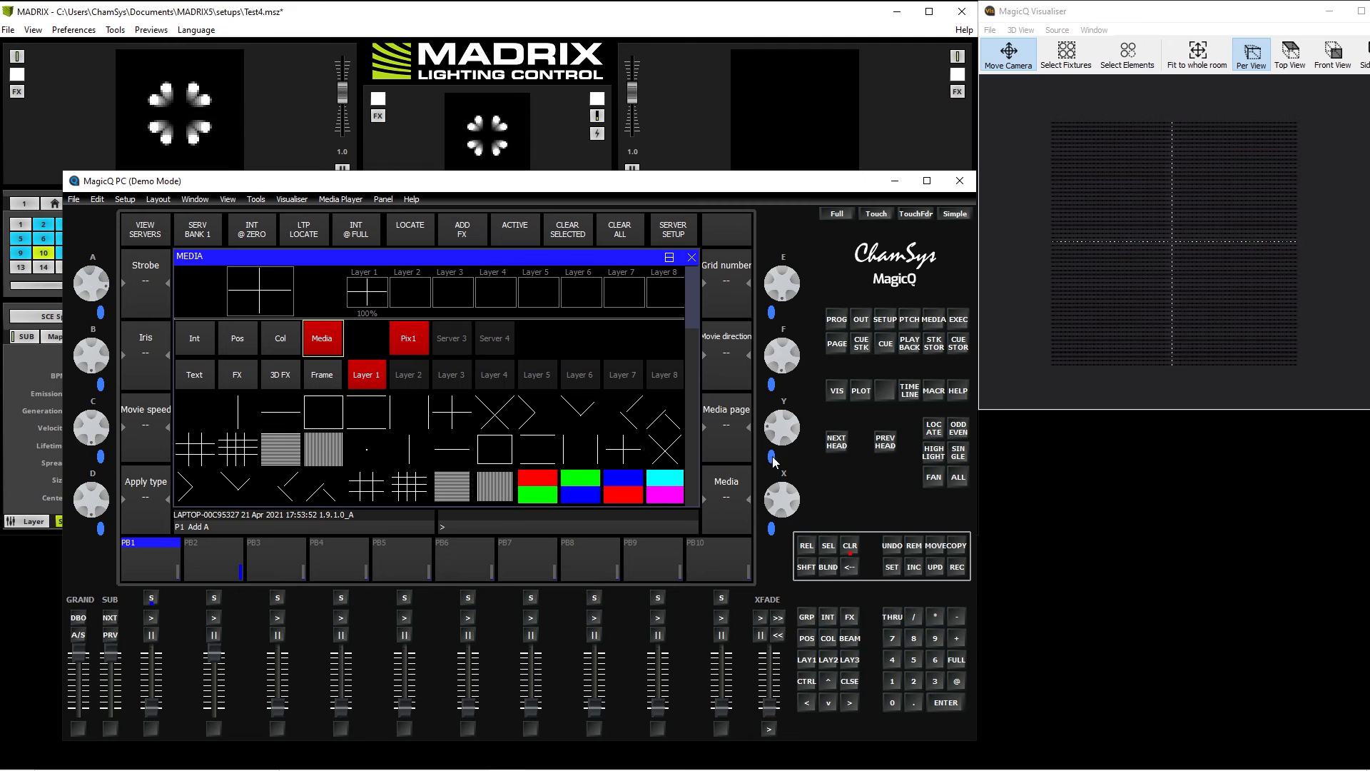
pyautogui.click(727, 445)
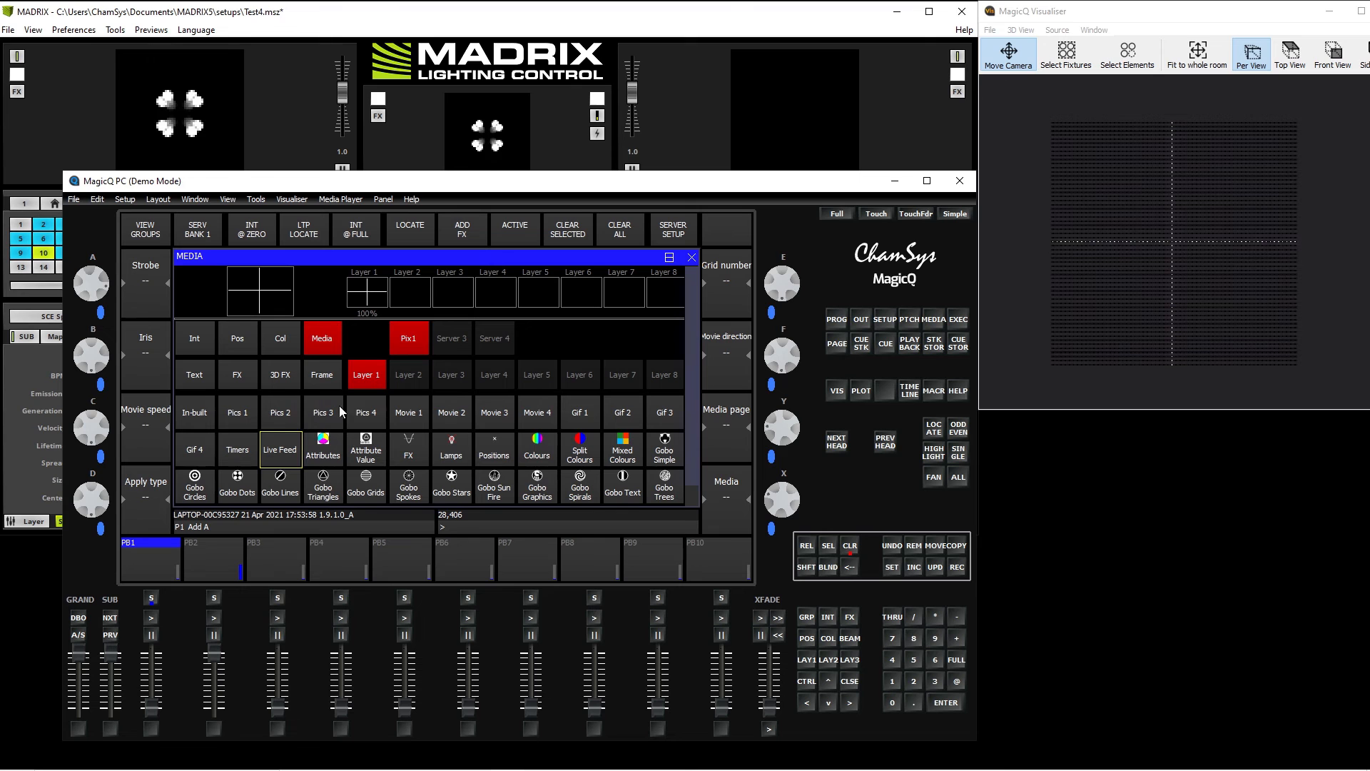
pyautogui.click(277, 452)
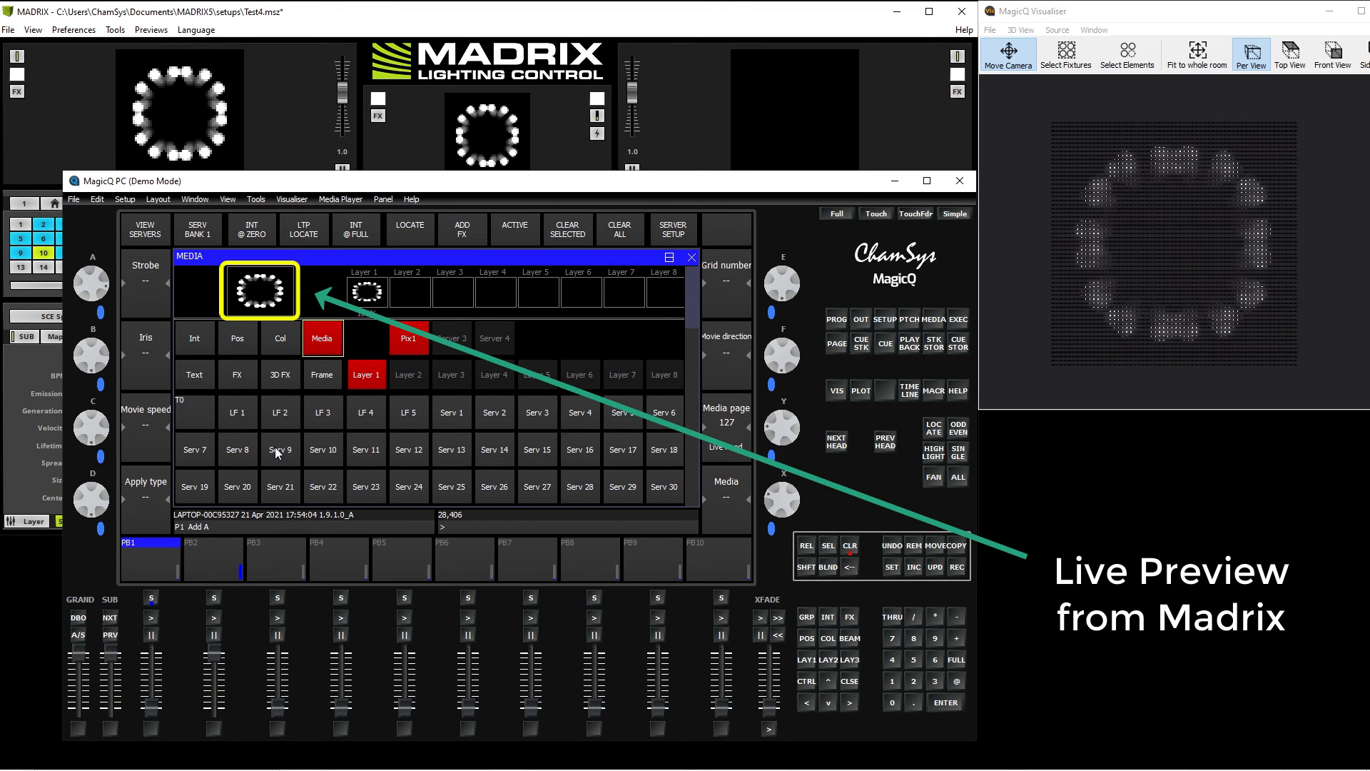
pyautogui.click(448, 414)
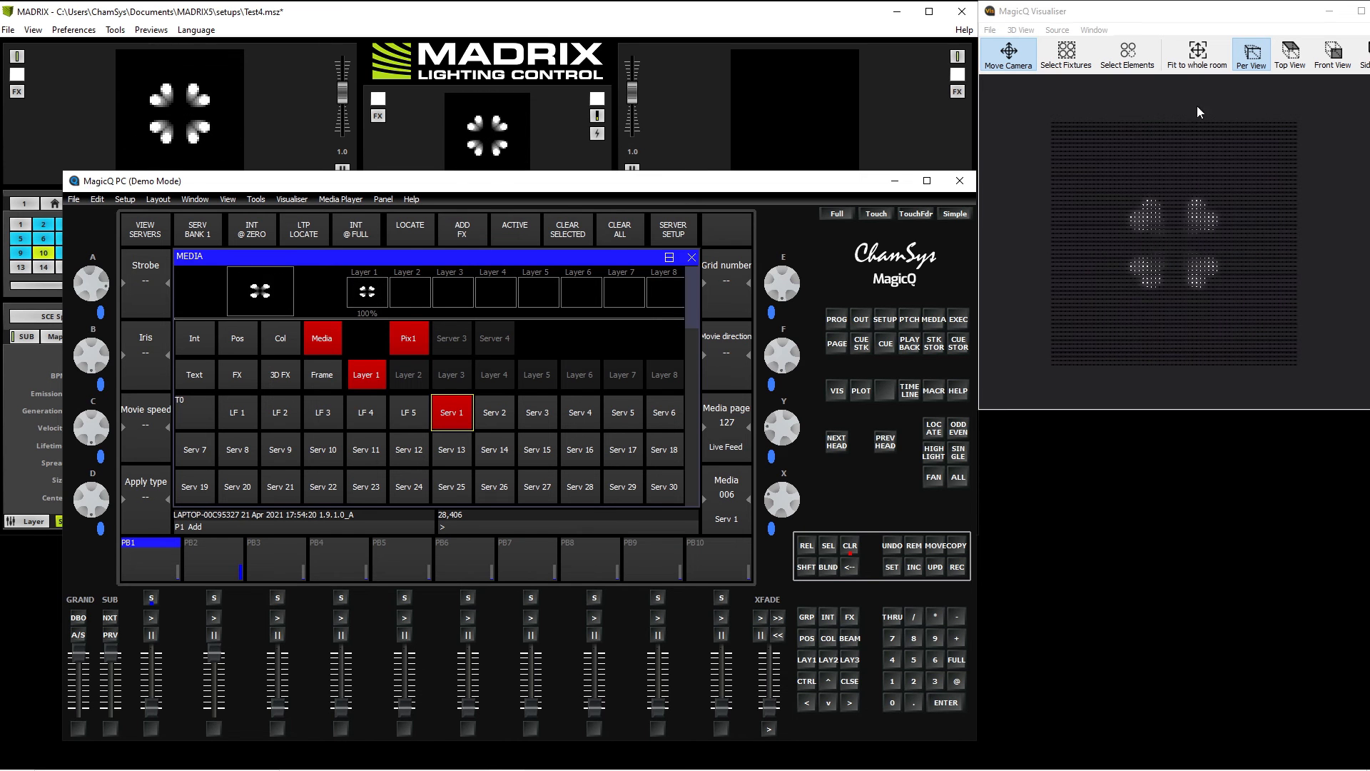
# Step: Switch to MADRIX and play different stored effects, including places 4, 5 and 7, to test the live feed
pyautogui.click(703, 21)
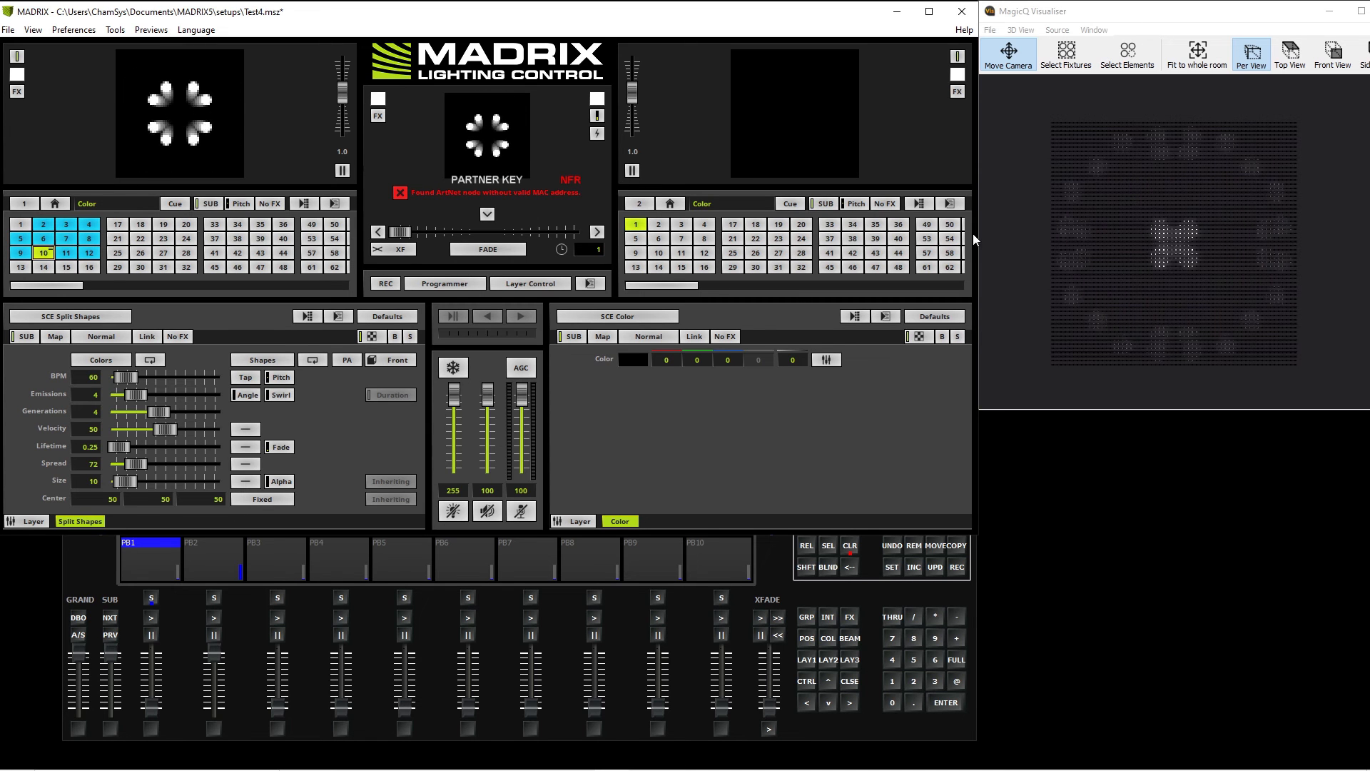
pyautogui.click(65, 256)
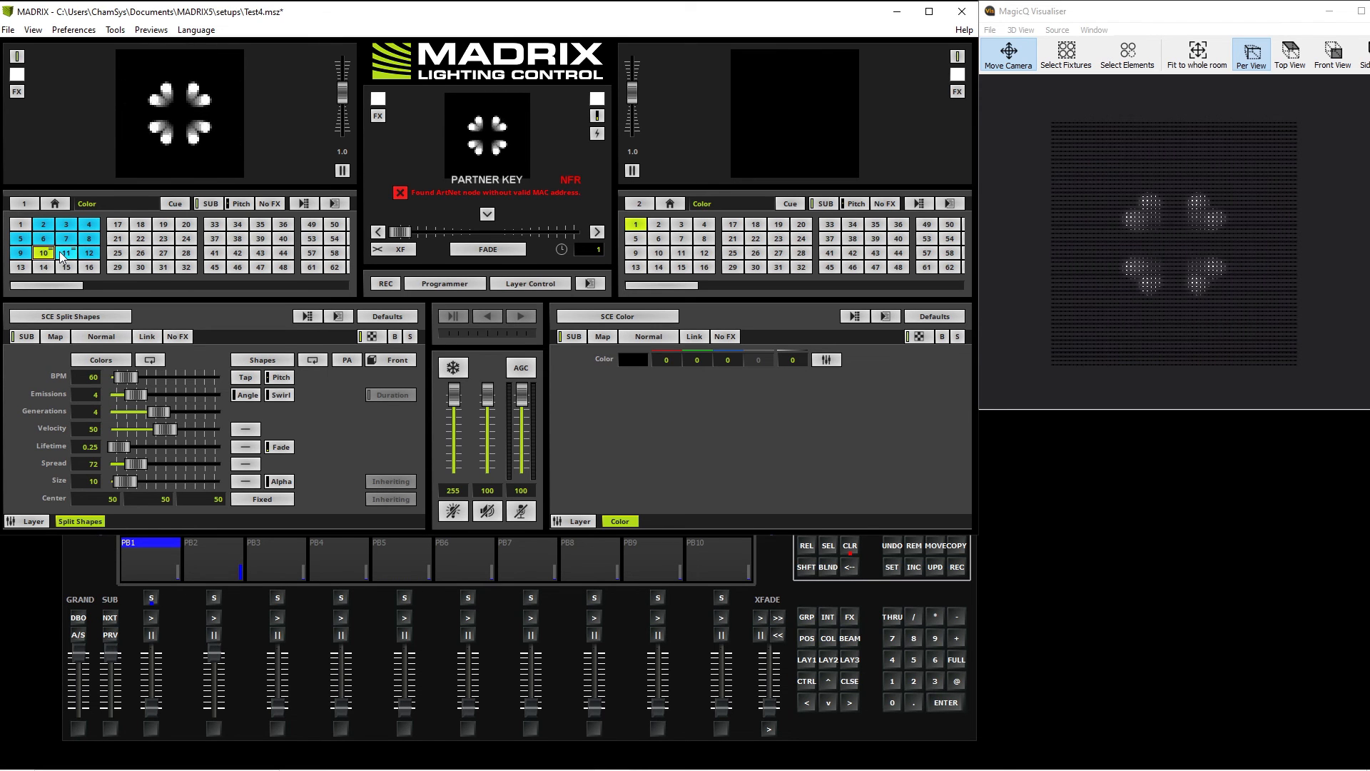
pyautogui.click(92, 226)
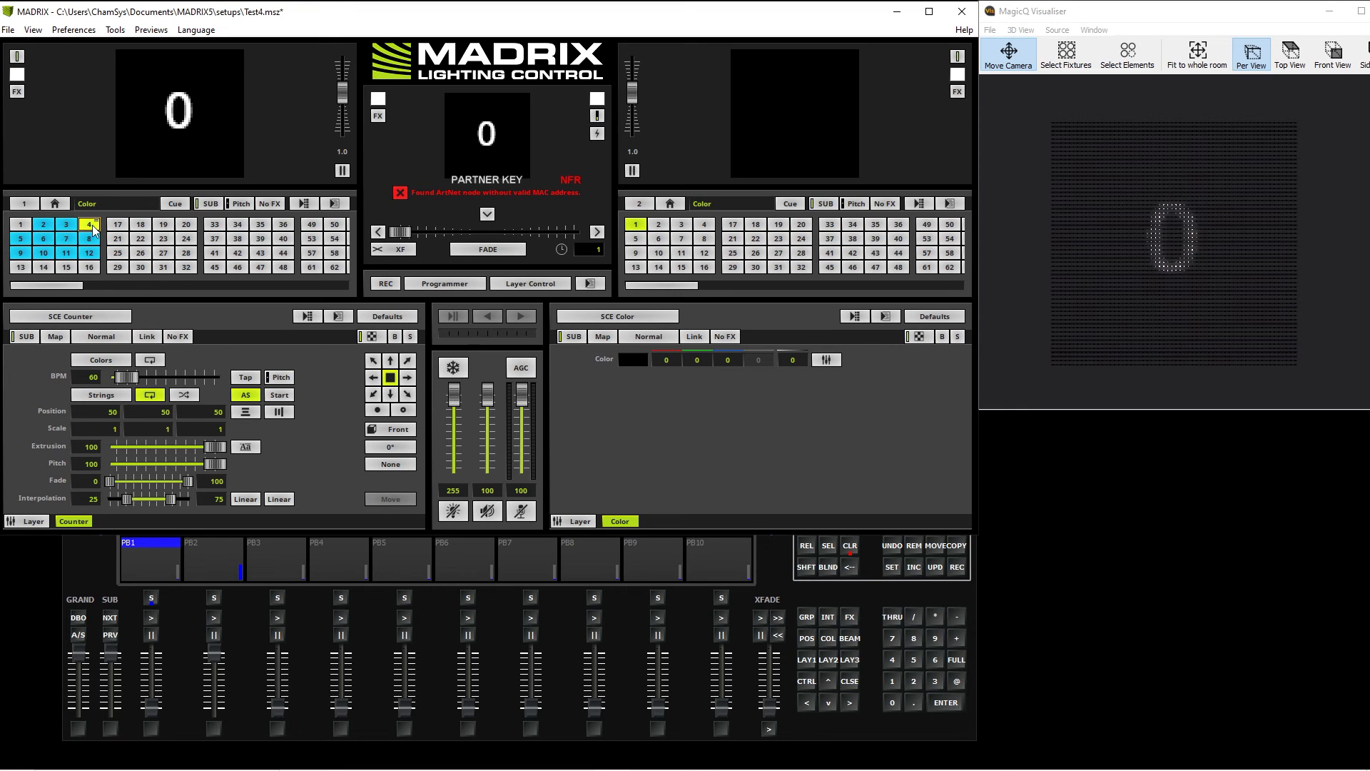
pyautogui.click(24, 242)
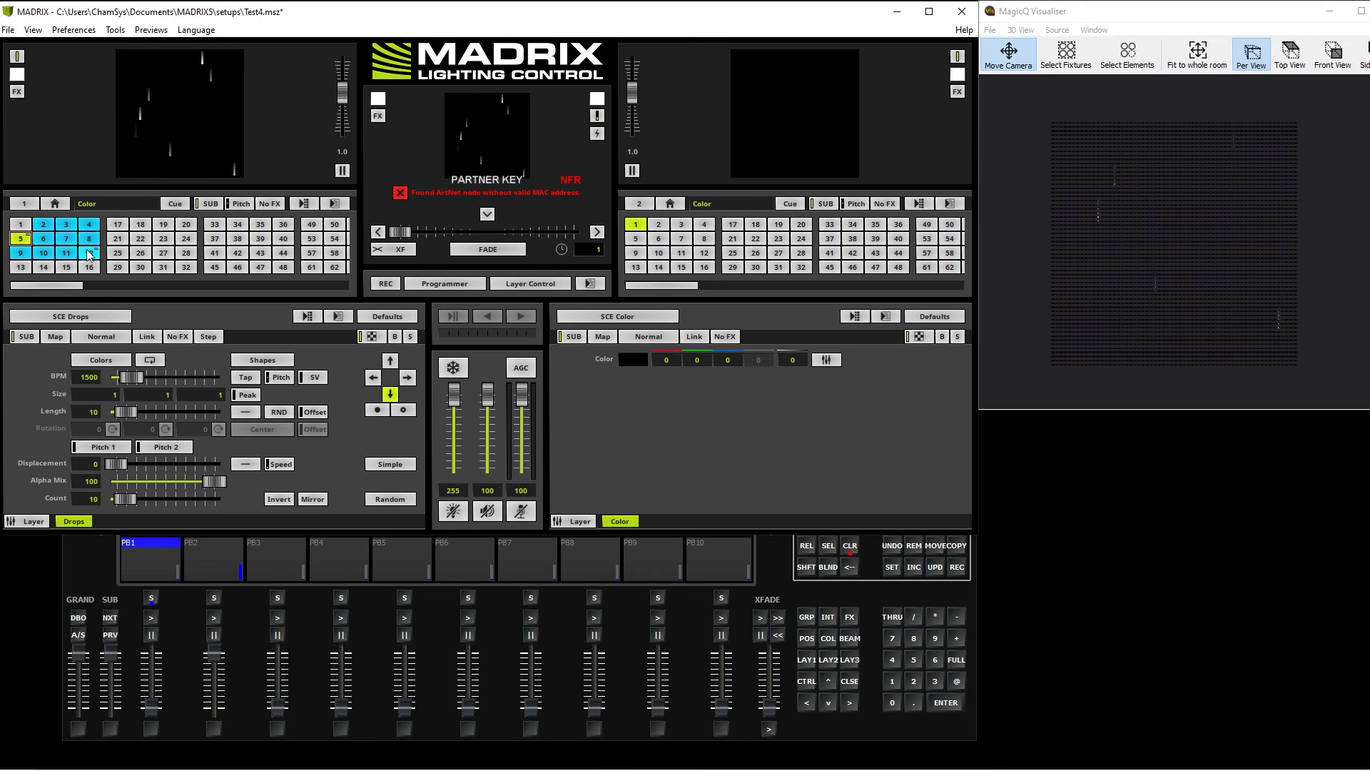
pyautogui.click(67, 239)
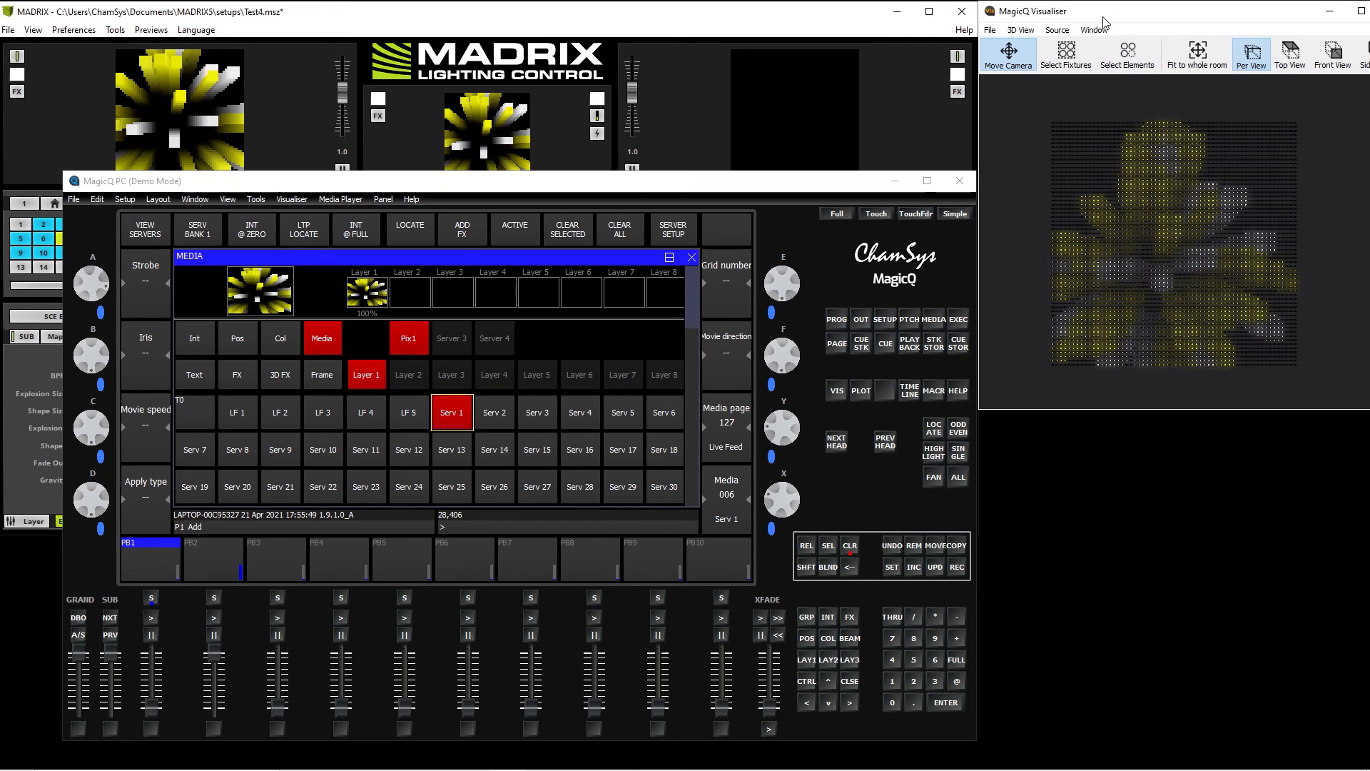
# Step: Review the MagicQ Visualiser's 3D settings, including the option to draw beams from multi-element fixtures
pyautogui.click(1062, 151)
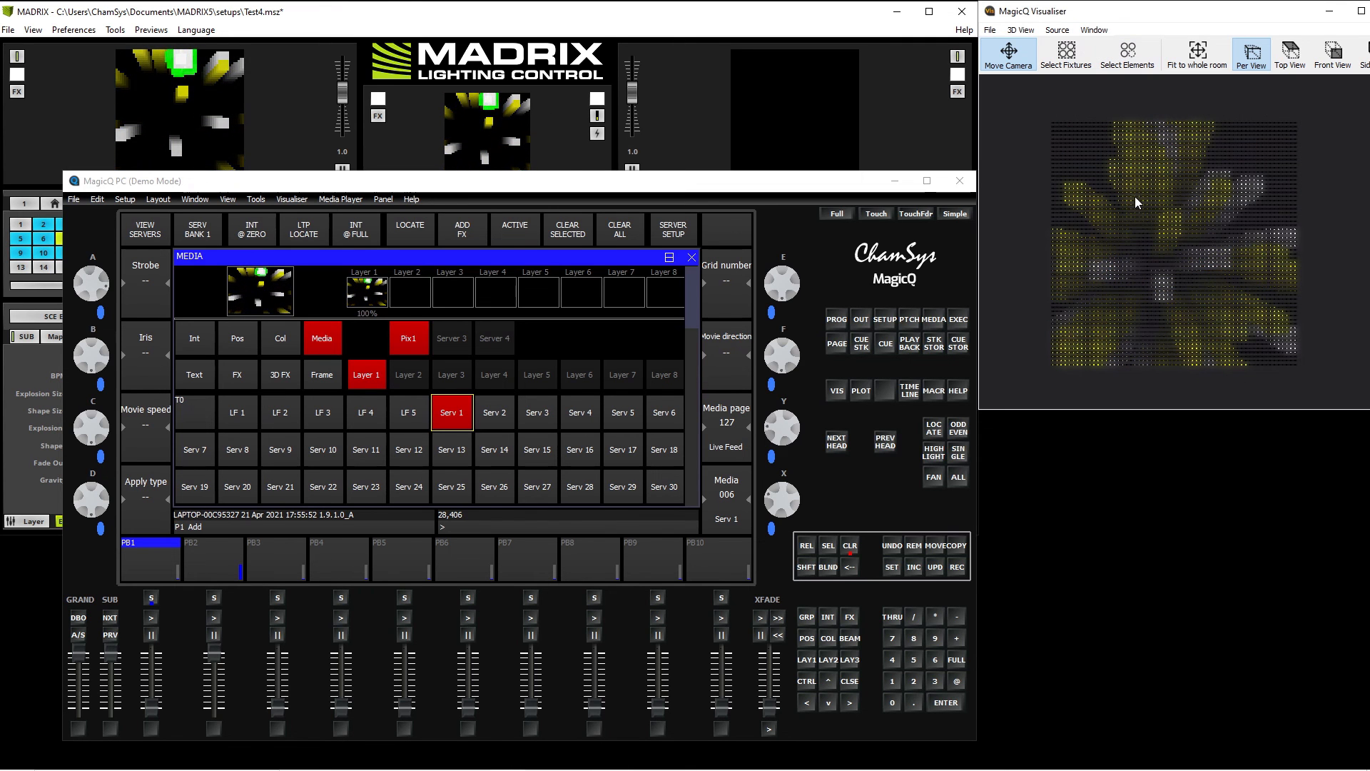
pyautogui.click(990, 30)
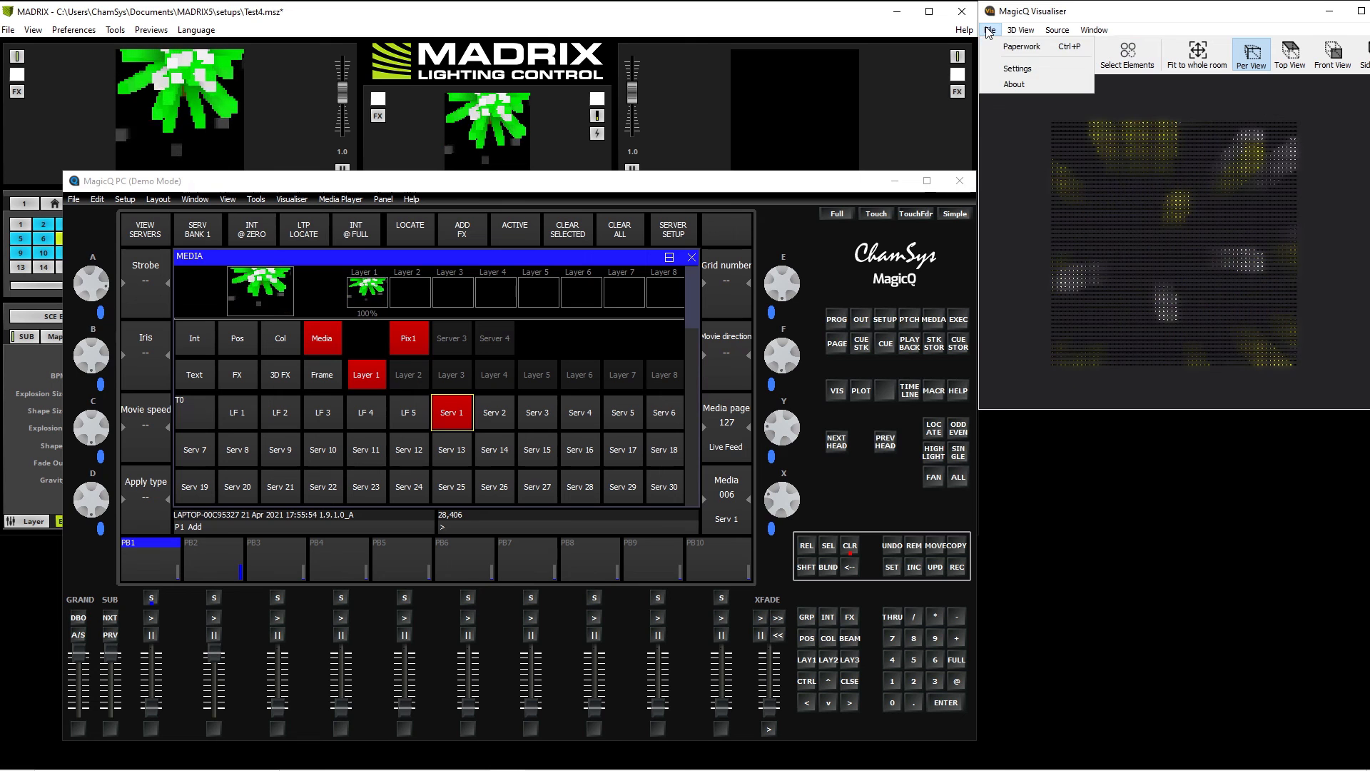
pyautogui.click(1016, 70)
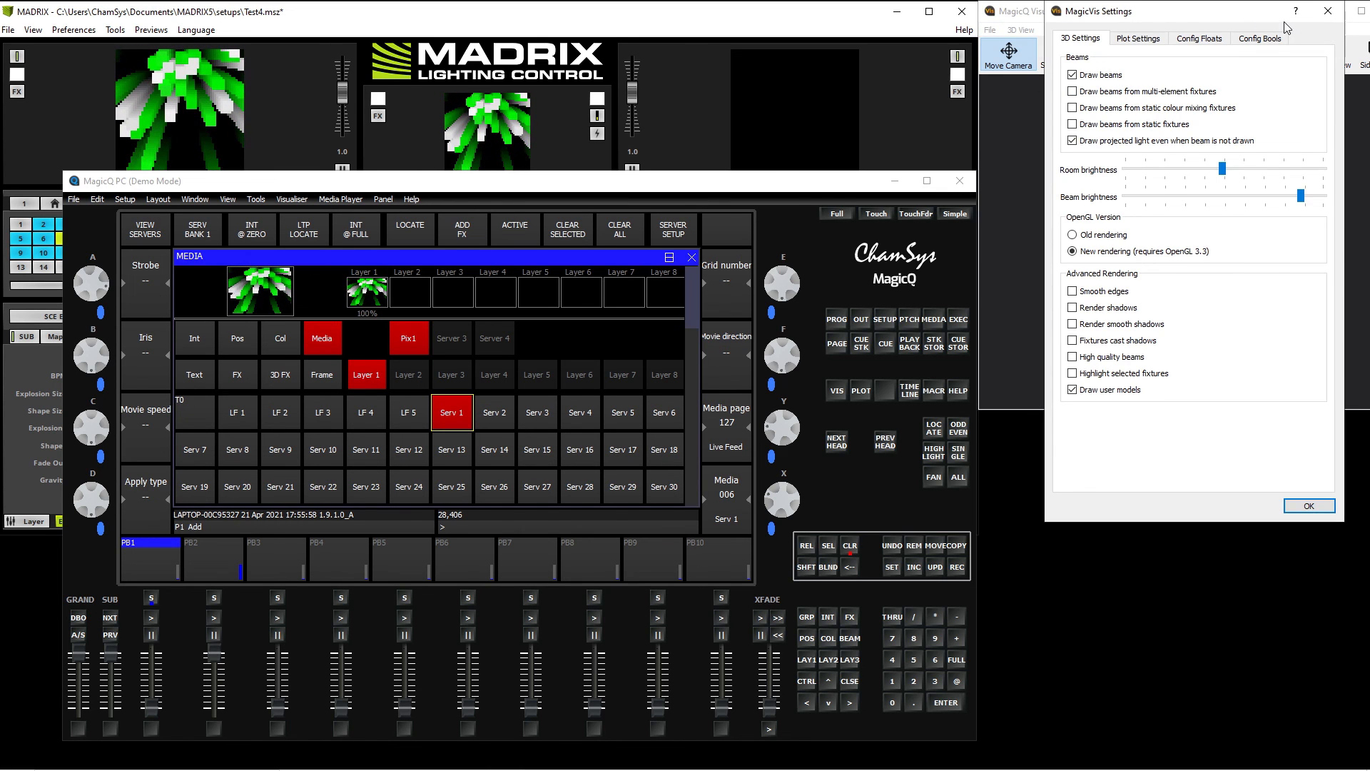
pyautogui.click(1326, 16)
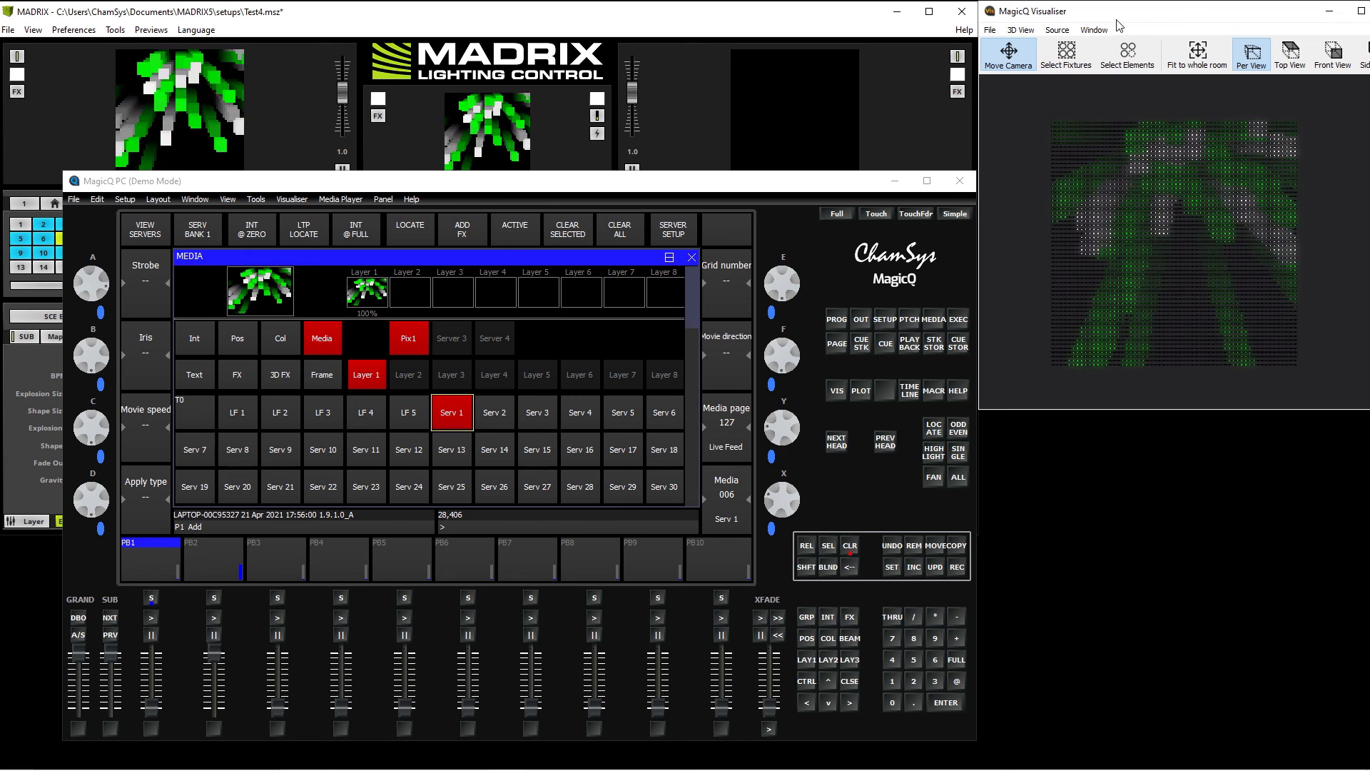
pyautogui.click(991, 30)
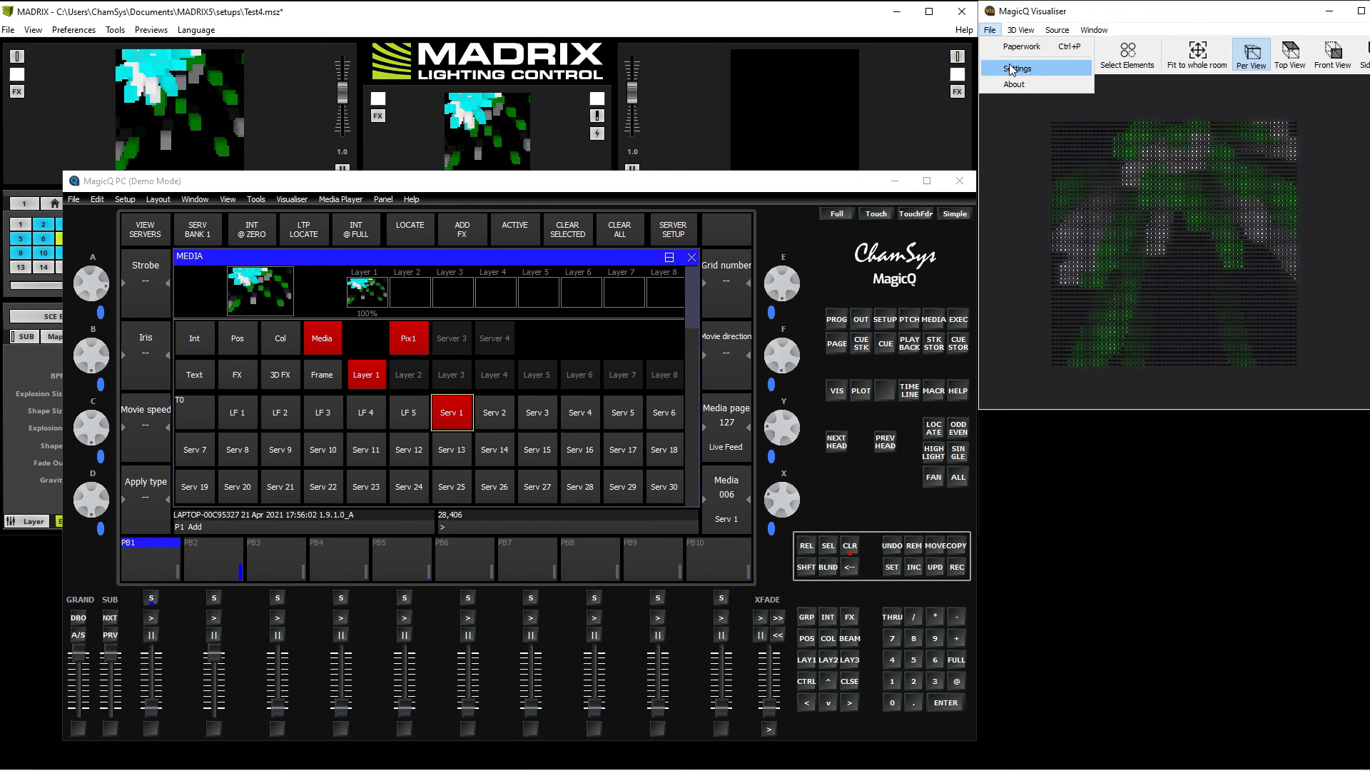
pyautogui.click(1014, 69)
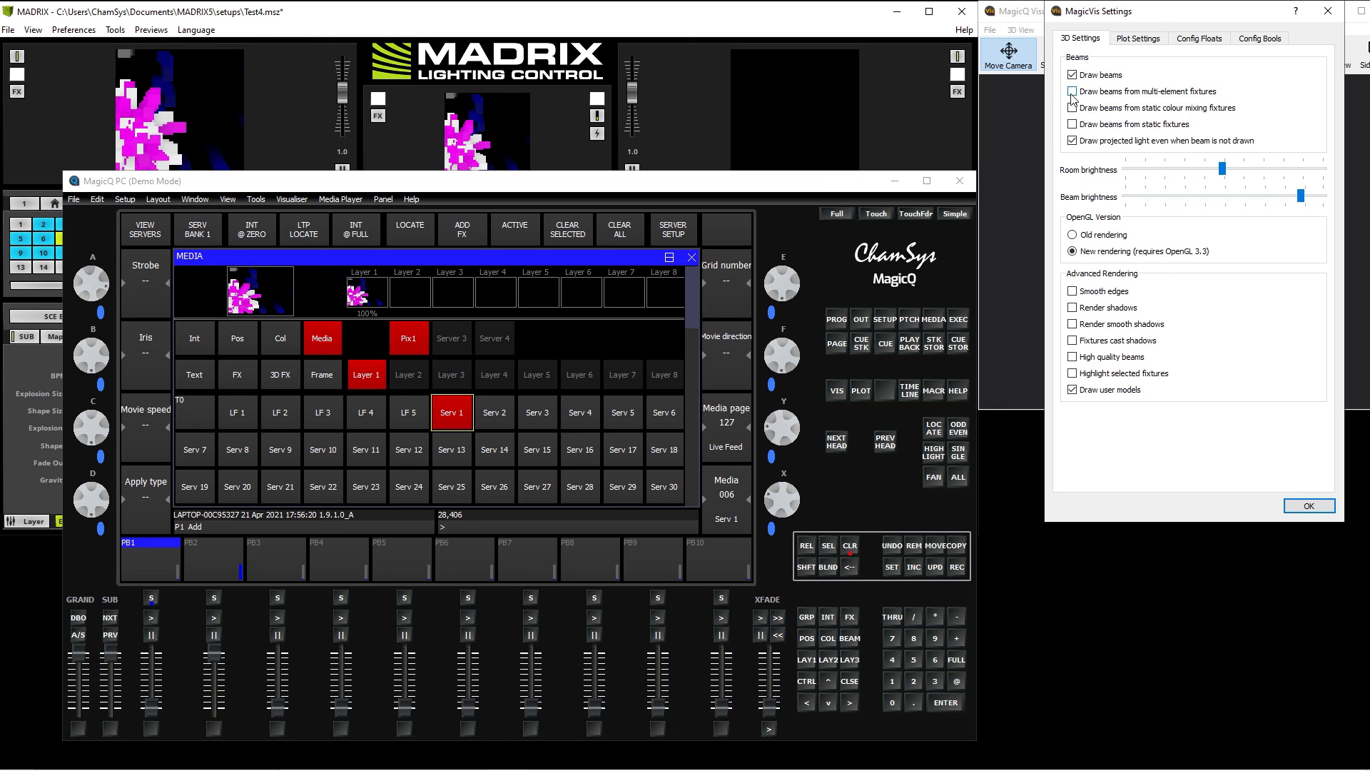
pyautogui.click(1309, 506)
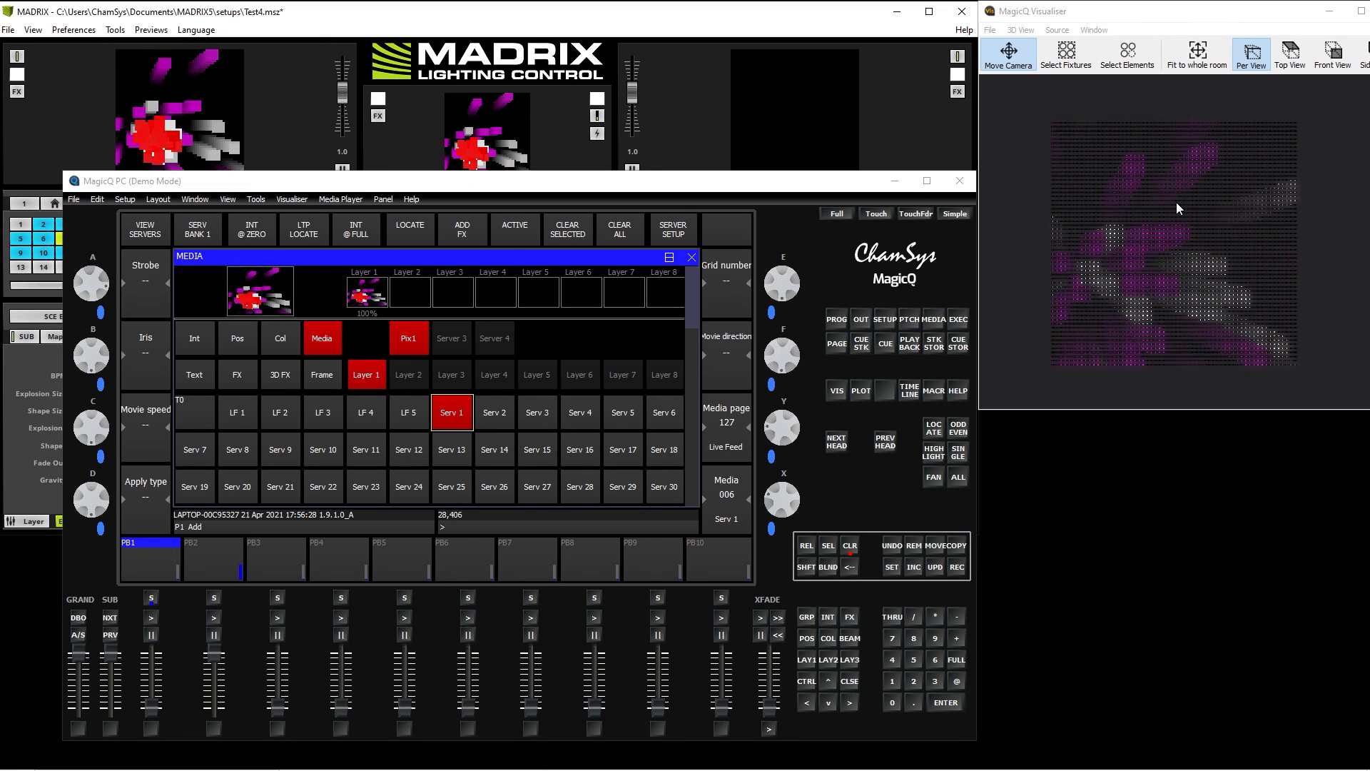
# Step: Record the live feed look as a cue on playback PB1 and clear the programmer
pyautogui.click(957, 567)
pyautogui.click(151, 597)
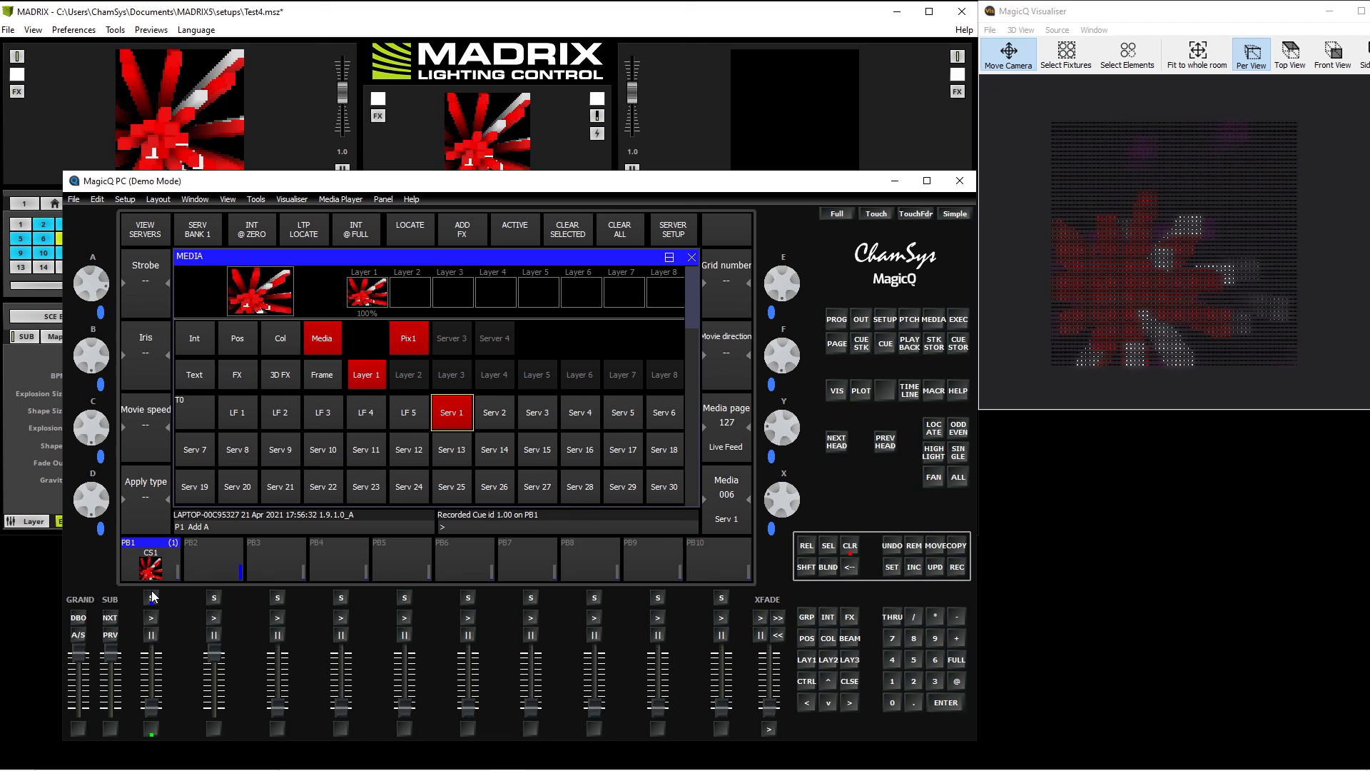
pyautogui.click(850, 547)
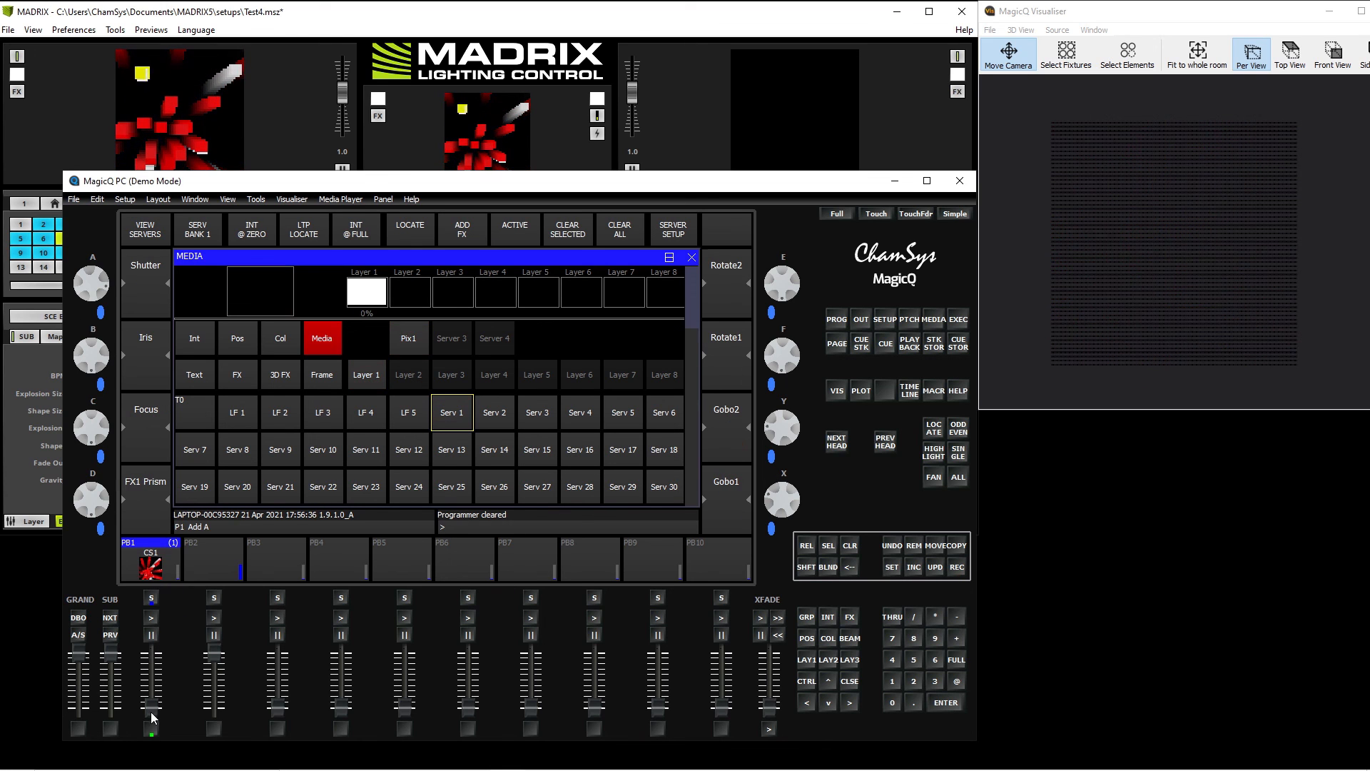
# Step: Raise playback PB1 to full and play the Rotating Shapes effect in storage place 8 of MADRIX
pyautogui.moveTo(152, 713); pyautogui.dragTo(152, 653)
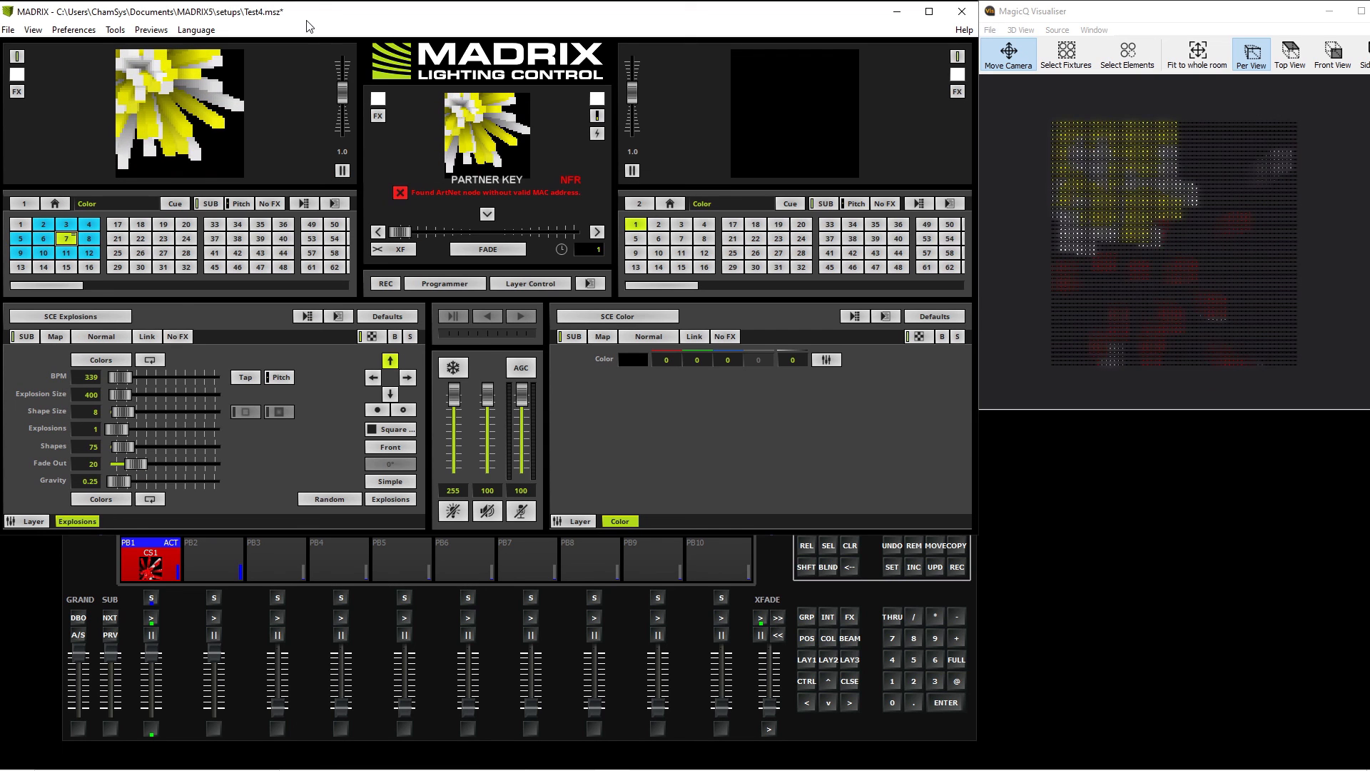
pyautogui.click(312, 44)
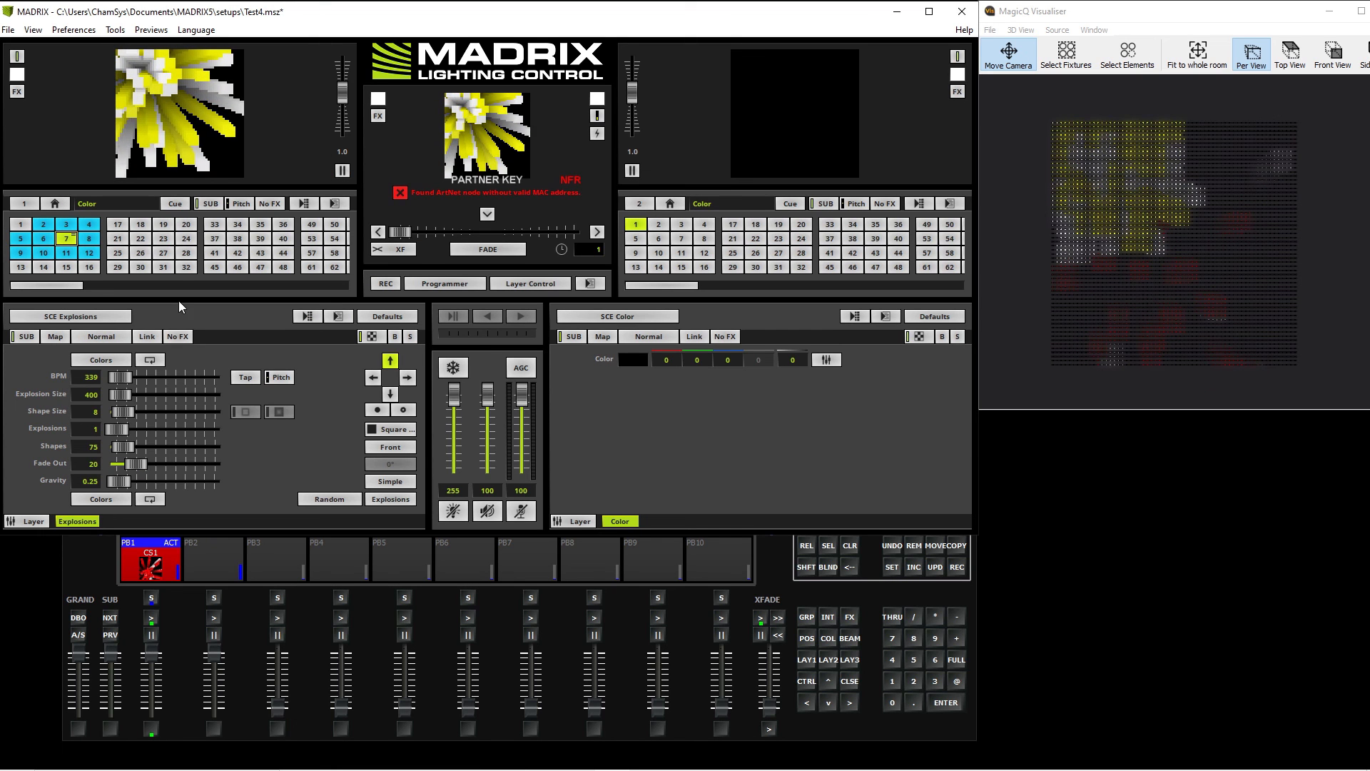
pyautogui.click(91, 242)
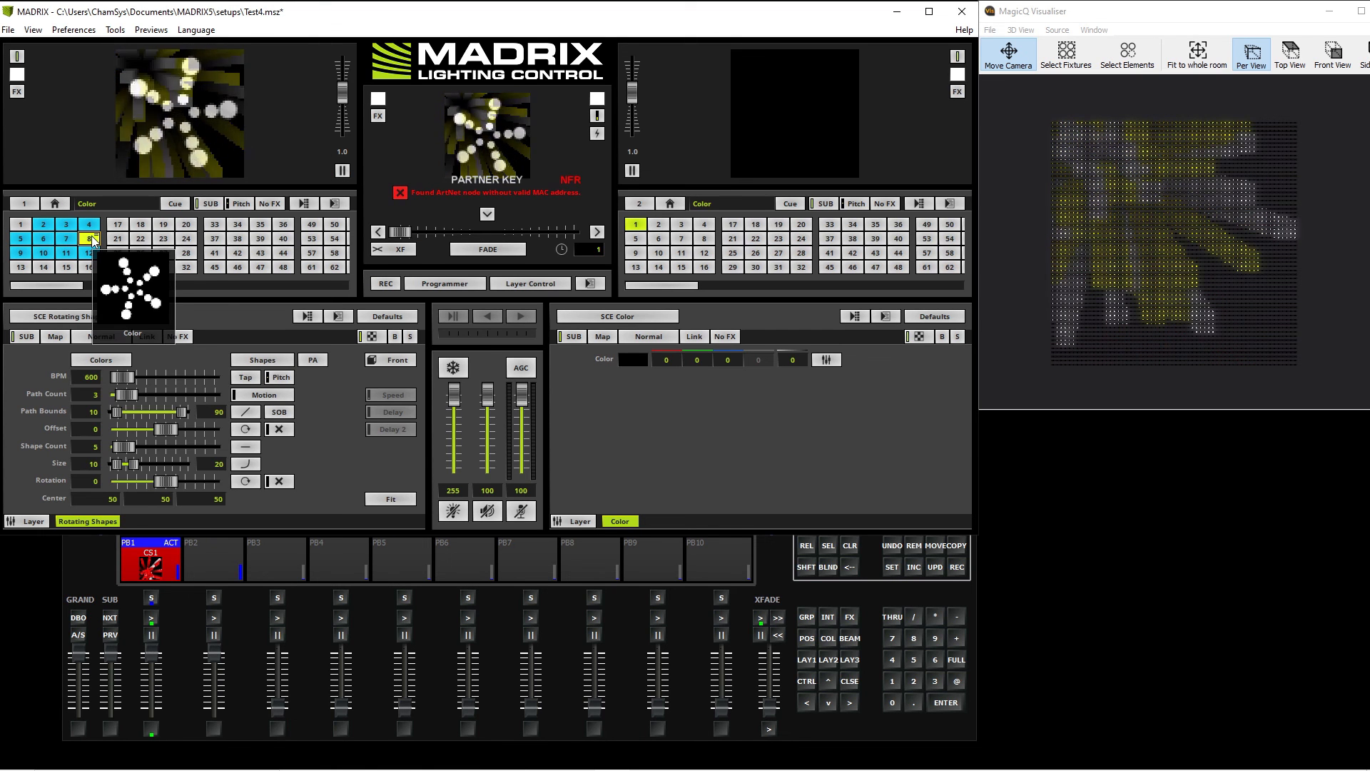